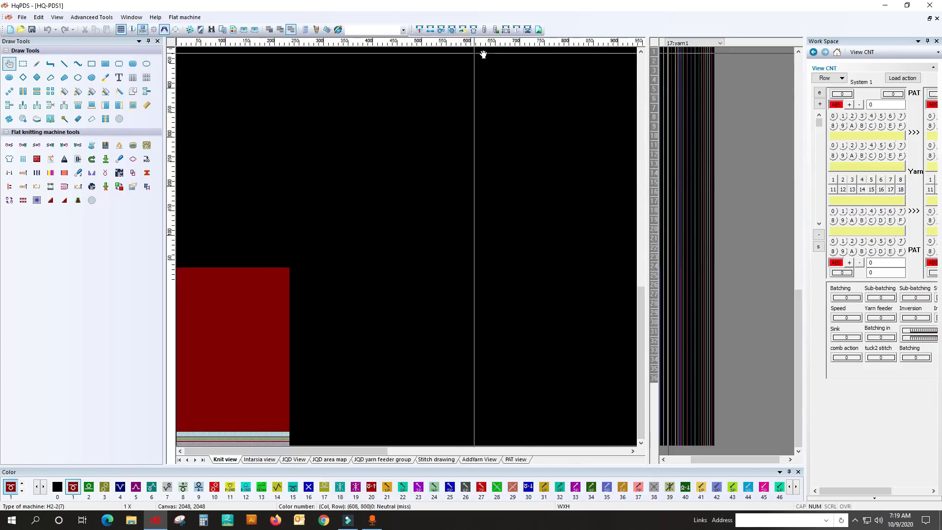
Generate the knit piece from a Craft Bill with 100 start needles, 5 ribbings, Ribbing 1x1 and 50 in the first body row
{"action": "left_click", "coordinate": [474, 30]}
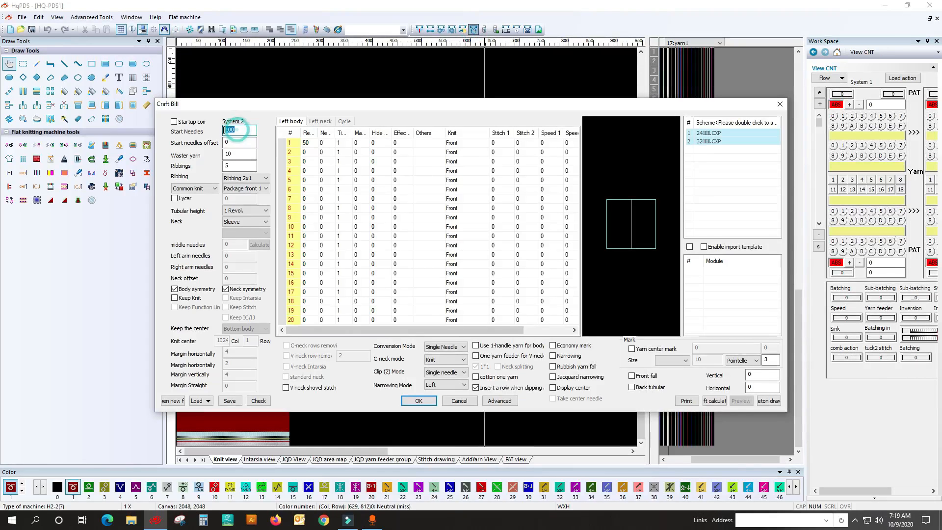
{"action": "left_click_drag", "start_coordinate": [239, 169], "coordinate": [222, 167]}
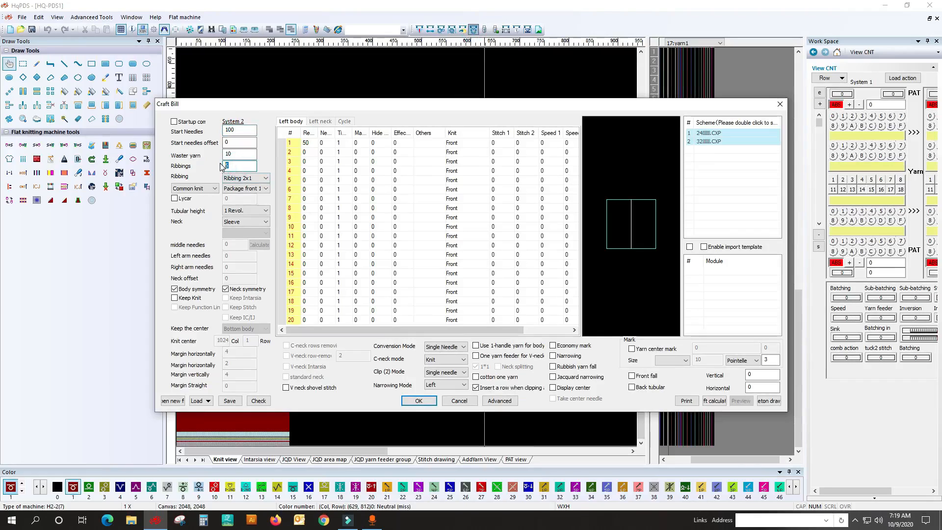
{"action": "left_click", "coordinate": [252, 179]}
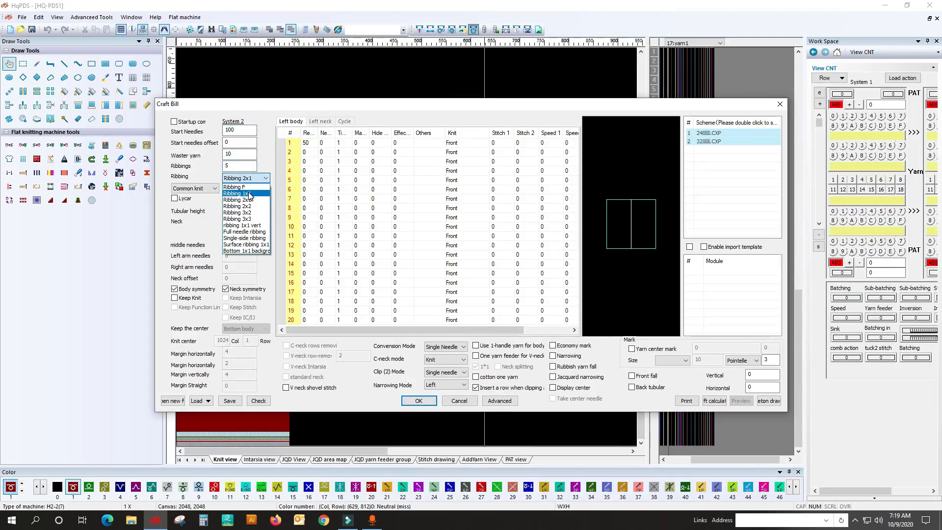
{"action": "left_click", "coordinate": [250, 194]}
{"action": "left_click", "coordinate": [307, 143]}
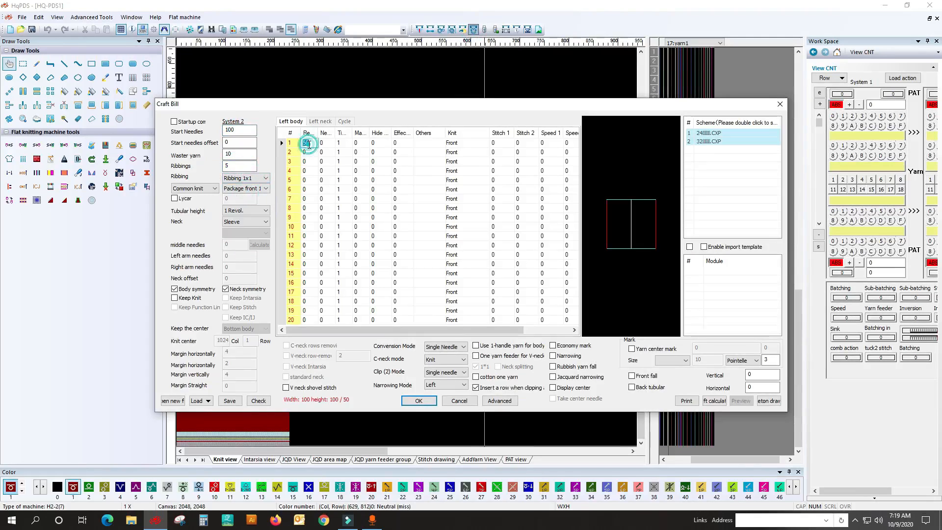
{"action": "left_click", "coordinate": [419, 401]}
Add a colour 5 stitch in the second column just above the ribbing, and repeat the stitch motif in an array across the body
{"action": "scroll", "coordinate": [260, 368], "scroll_direction": "up", "scroll_amount": 5}
{"action": "left_click", "coordinate": [146, 78]}
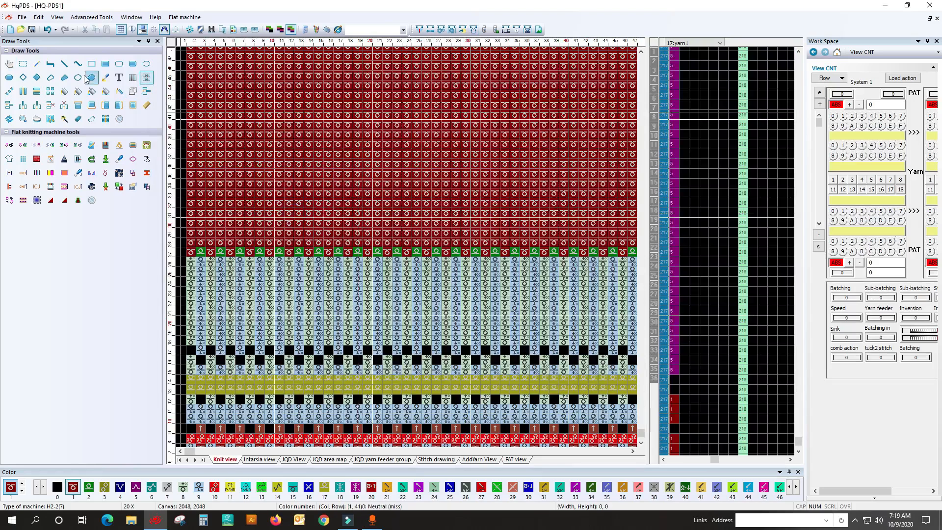
{"action": "left_click", "coordinate": [37, 64]}
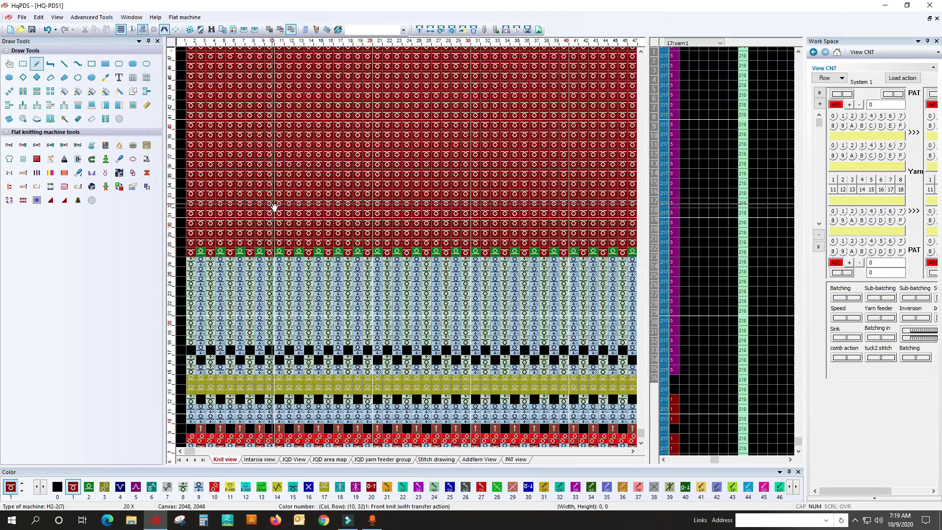
{"action": "left_click", "coordinate": [200, 242]}
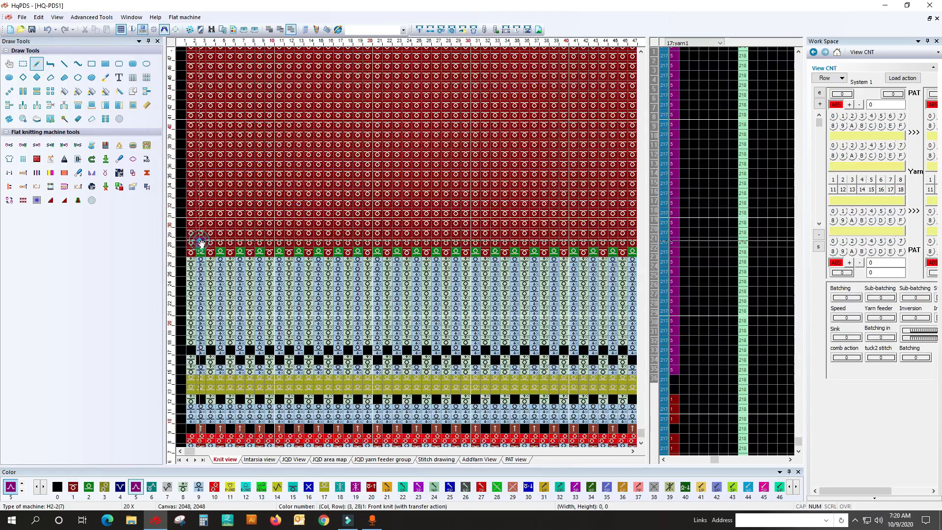
{"action": "left_click", "coordinate": [146, 77]}
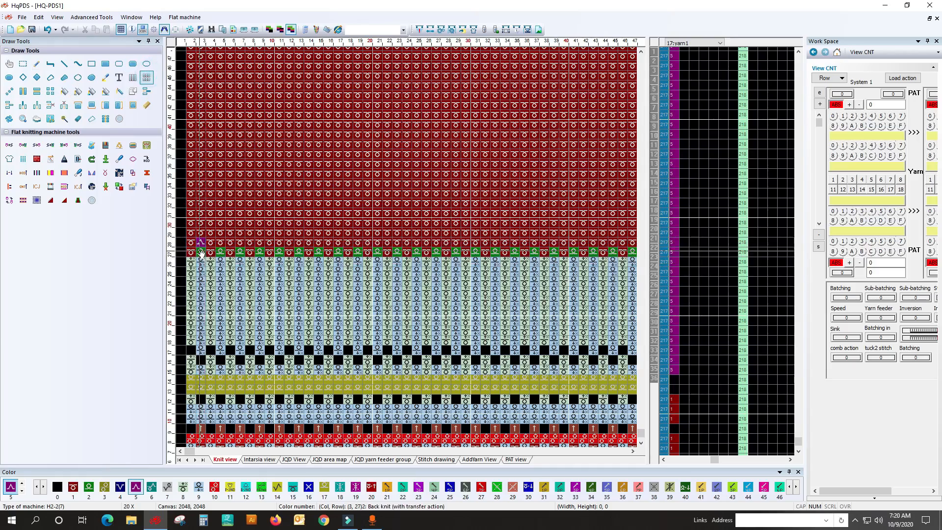
{"action": "mouse_move", "coordinate": [200, 242]}
{"action": "left_mouse_down"}
{"action": "mouse_move", "coordinate": [209, 251]}
{"action": "mouse_move", "coordinate": [572, 97]}
{"action": "left_mouse_up"}
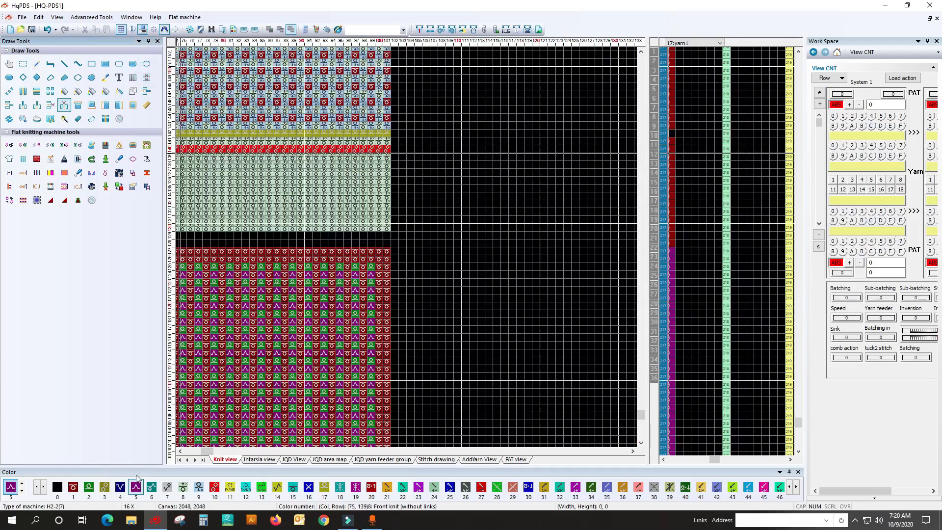
Set the inserted and deleted column counts to 1, and delete the surplus column at the right edge of the body
{"action": "left_click", "coordinate": [67, 108]}
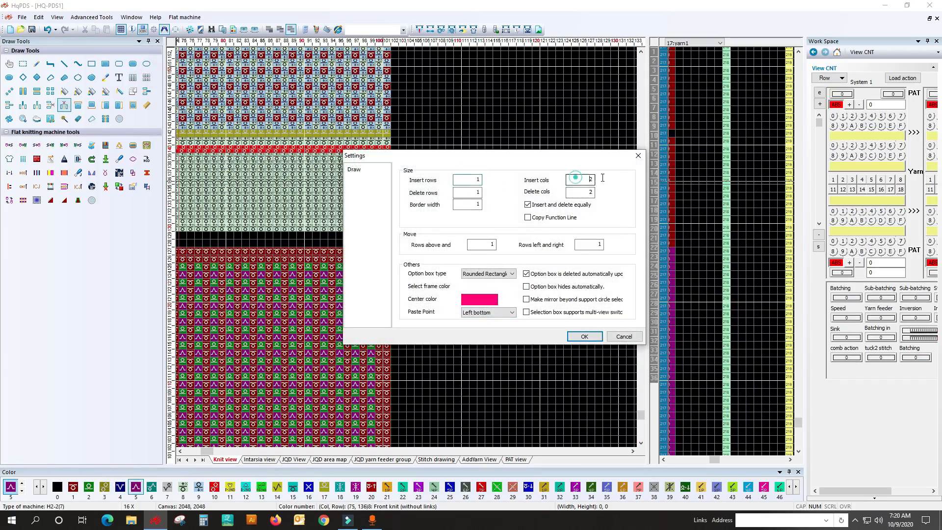
{"action": "left_click", "coordinate": [584, 336]}
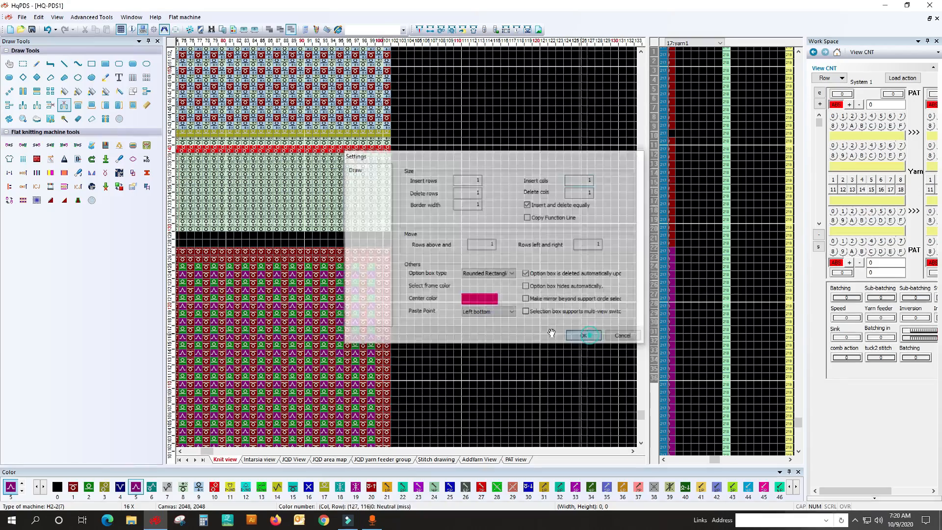
{"action": "left_click", "coordinate": [385, 254]}
{"action": "scroll", "coordinate": [456, 271], "scroll_direction": "down", "scroll_amount": 5}
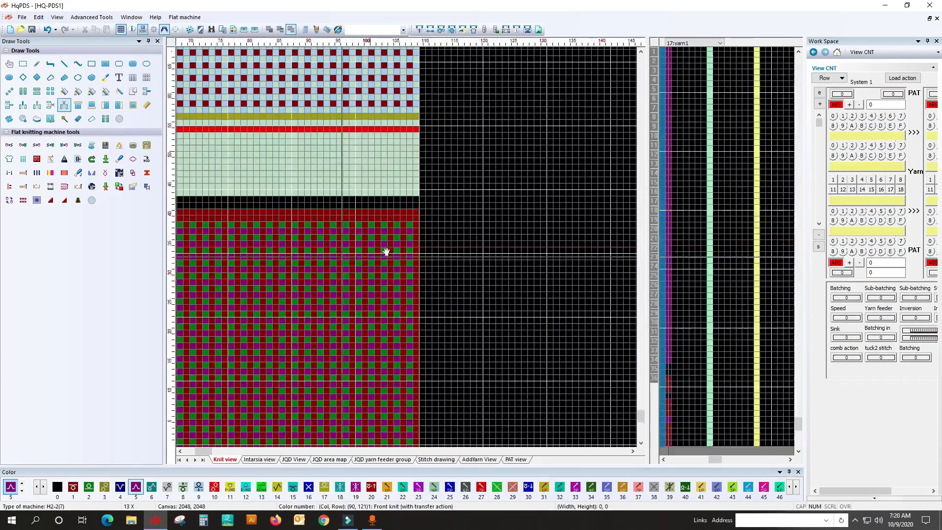
Save the pattern to the Desktop as 1111 in HQ-PDS format
{"action": "left_click", "coordinate": [32, 31]}
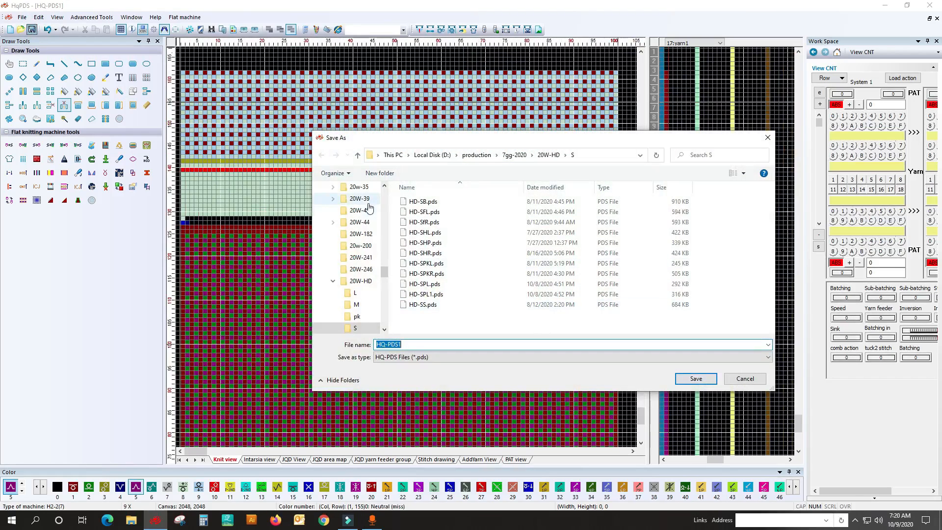
{"action": "left_click_drag", "start_coordinate": [385, 277], "coordinate": [380, 196]}
{"action": "left_click", "coordinate": [350, 207]}
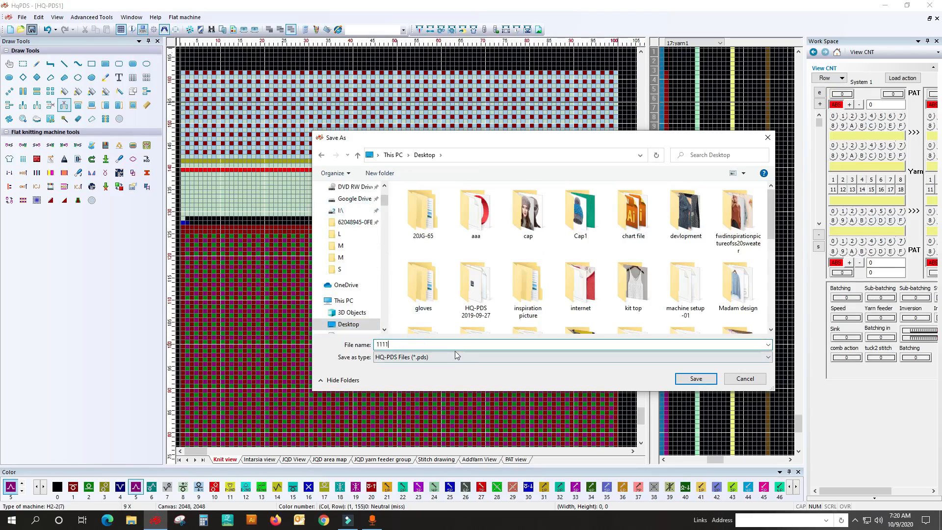
{"action": "left_click", "coordinate": [695, 379]}
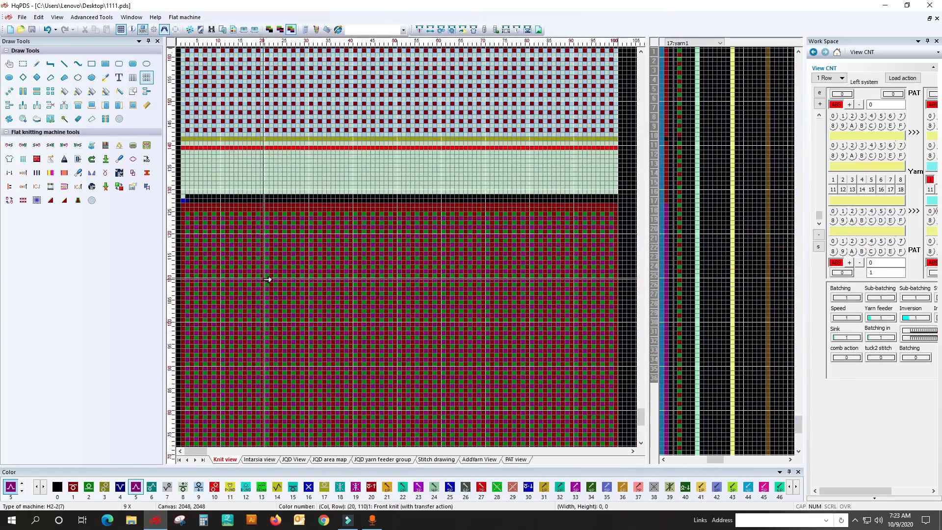
Examine the repeating stitch motif at the left edge of the body, marking out single stitches around rows 95 to 98
{"action": "scroll", "coordinate": [267, 279], "scroll_direction": "down", "scroll_amount": 2}
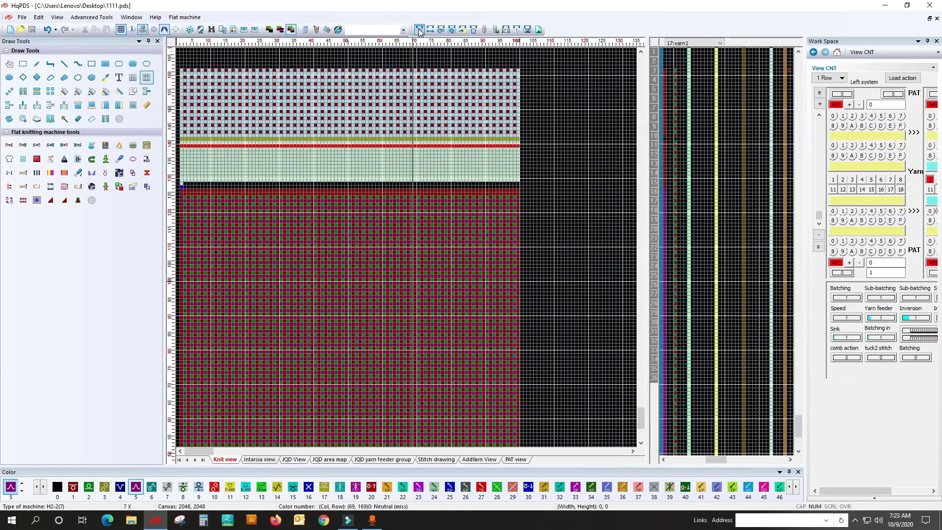
{"action": "left_click", "coordinate": [545, 405]}
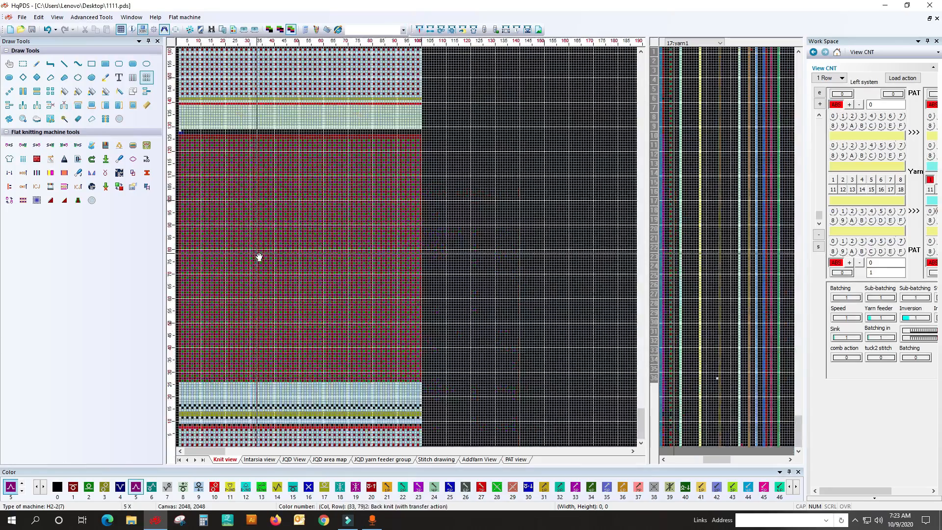
{"action": "scroll", "coordinate": [276, 249], "scroll_direction": "up", "scroll_amount": 3}
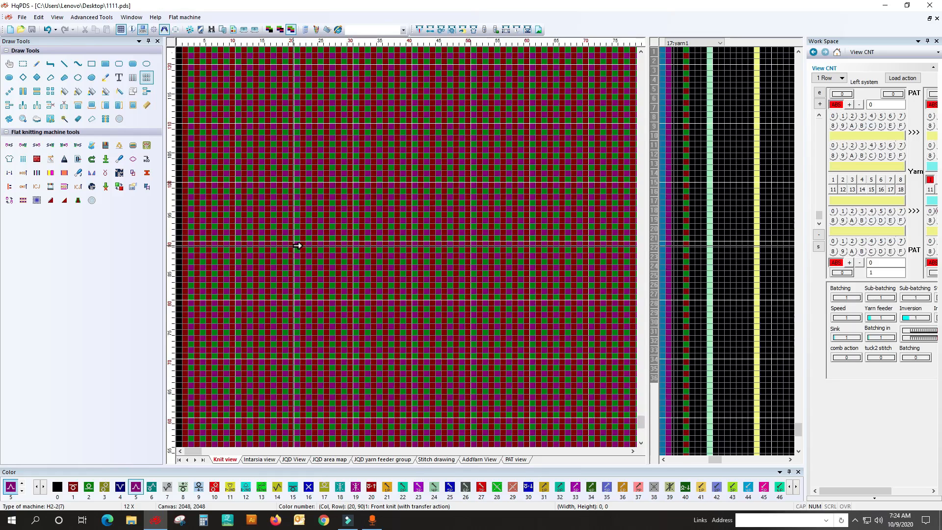
{"action": "scroll", "coordinate": [253, 245], "scroll_direction": "up", "scroll_amount": 1}
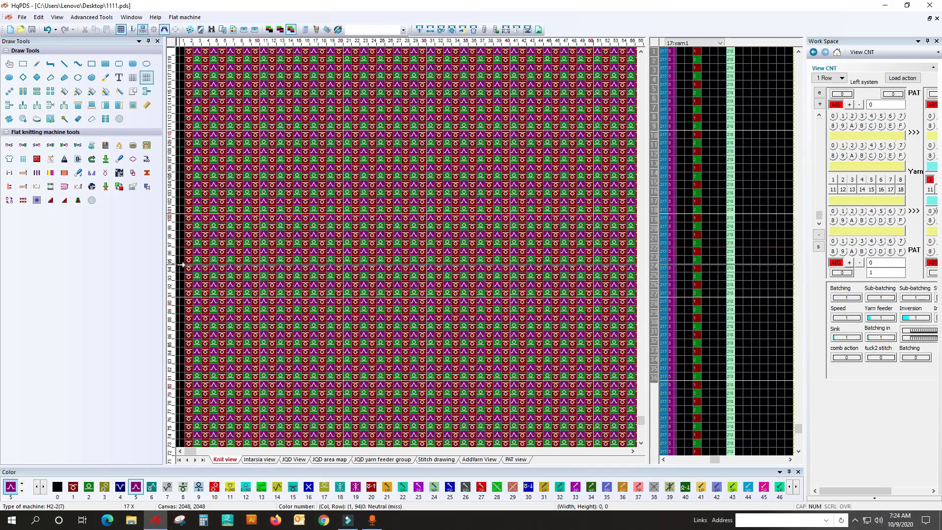
{"action": "mouse_move", "coordinate": [197, 232]}
{"action": "left_mouse_down"}
{"action": "mouse_move", "coordinate": [197, 264]}
{"action": "mouse_move", "coordinate": [205, 258]}
{"action": "left_mouse_up"}
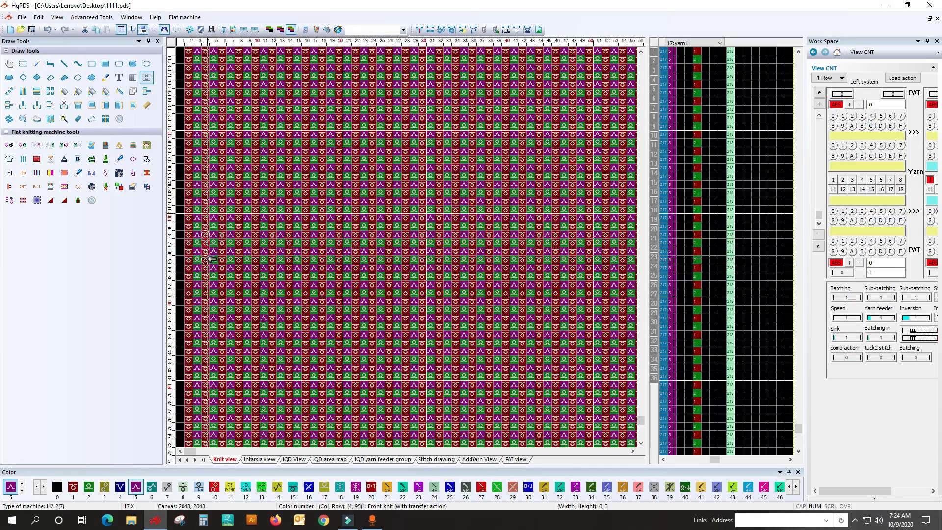
{"action": "left_click", "coordinate": [147, 80]}
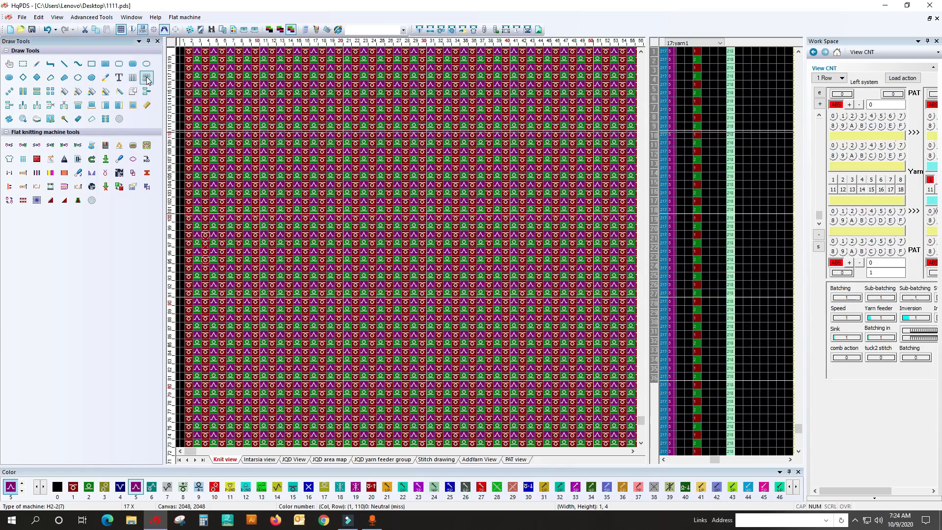
{"action": "left_click", "coordinate": [192, 219]}
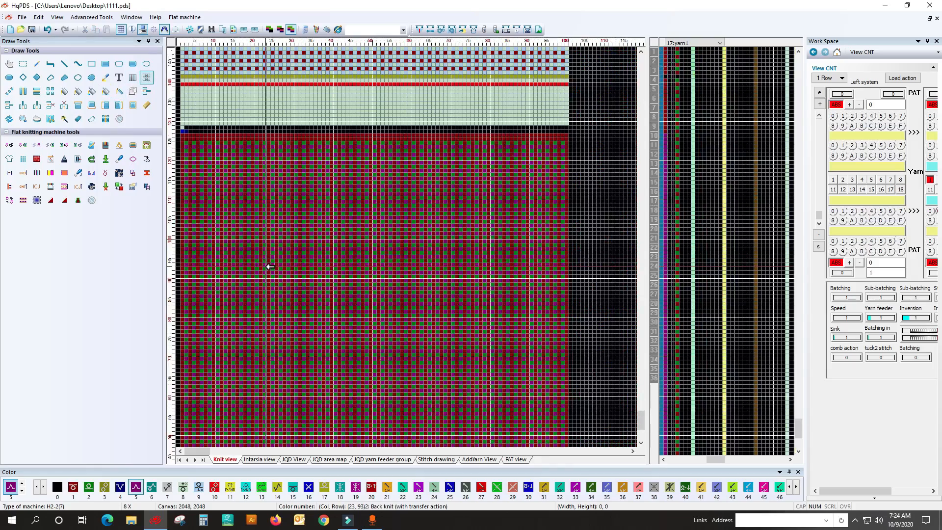
Inspect the rows above the patterned body, from the black gap up to the closing waste yarn section
{"action": "scroll", "coordinate": [230, 284], "scroll_direction": "up", "scroll_amount": 1}
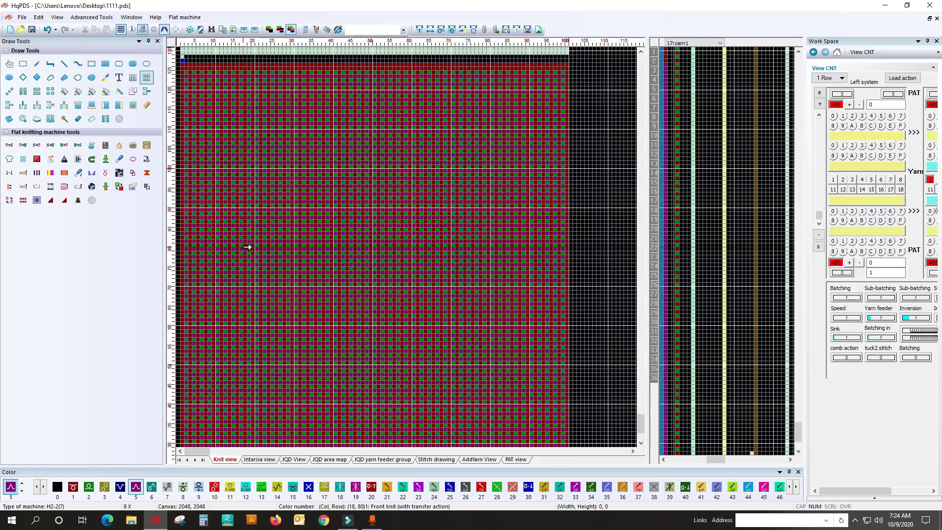
{"action": "scroll", "coordinate": [254, 82], "scroll_direction": "up", "scroll_amount": 1}
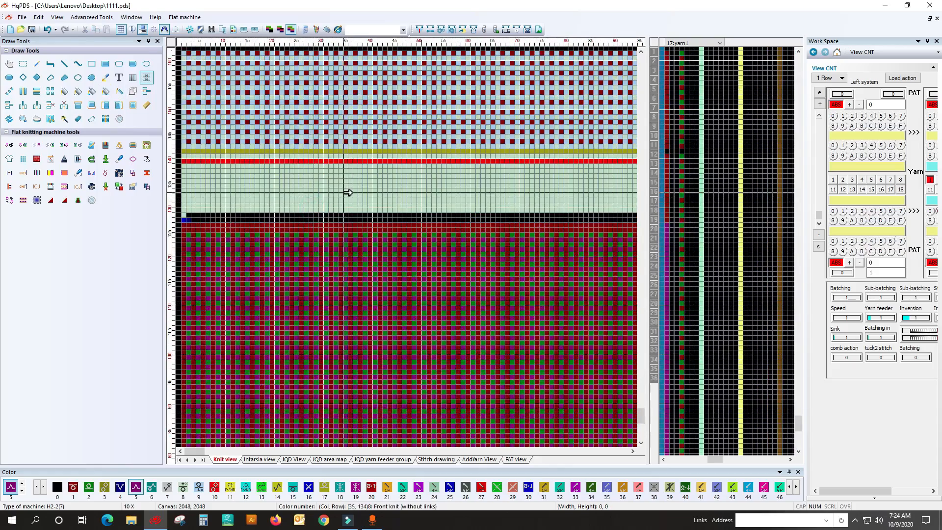
{"action": "scroll", "coordinate": [390, 143], "scroll_direction": "down", "scroll_amount": 1}
{"action": "scroll", "coordinate": [331, 266], "scroll_direction": "up", "scroll_amount": 1}
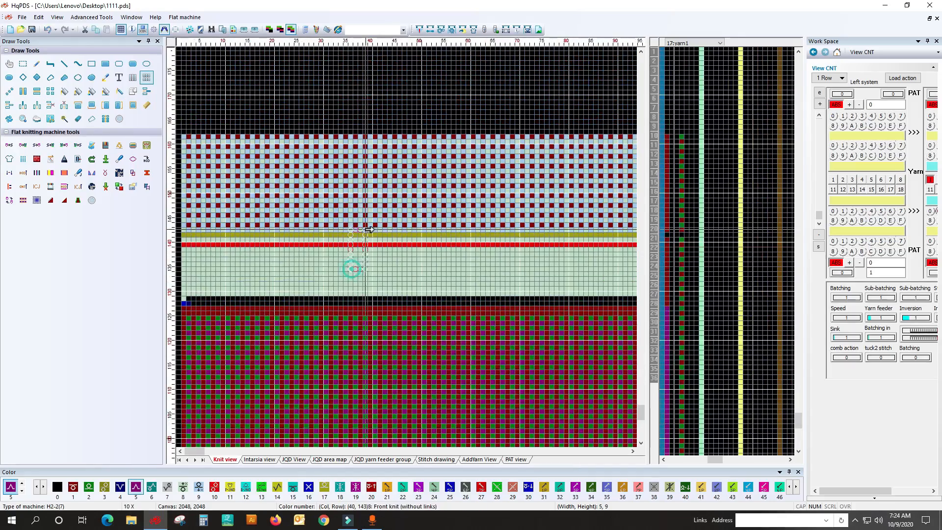
{"action": "scroll", "coordinate": [387, 148], "scroll_direction": "up", "scroll_amount": 1}
{"action": "scroll", "coordinate": [405, 156], "scroll_direction": "down", "scroll_amount": 5}
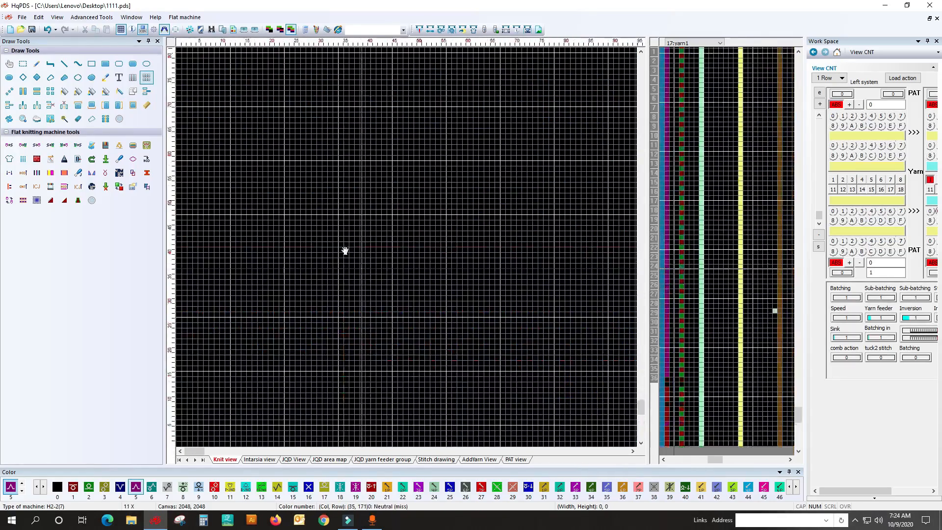
{"action": "left_click_drag", "start_coordinate": [320, 250], "coordinate": [353, 198]}
{"action": "scroll", "coordinate": [337, 251], "scroll_direction": "up", "scroll_amount": 4}
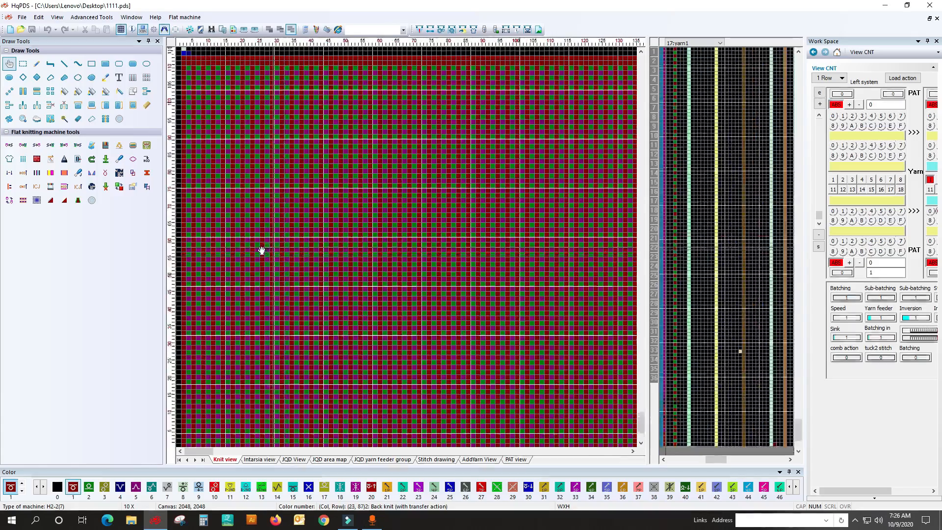
Examine the body stitches down to the 1x1 ribbing and out to the right edge, and show palette colours 47 to 93
{"action": "scroll", "coordinate": [246, 245], "scroll_direction": "down", "scroll_amount": 3}
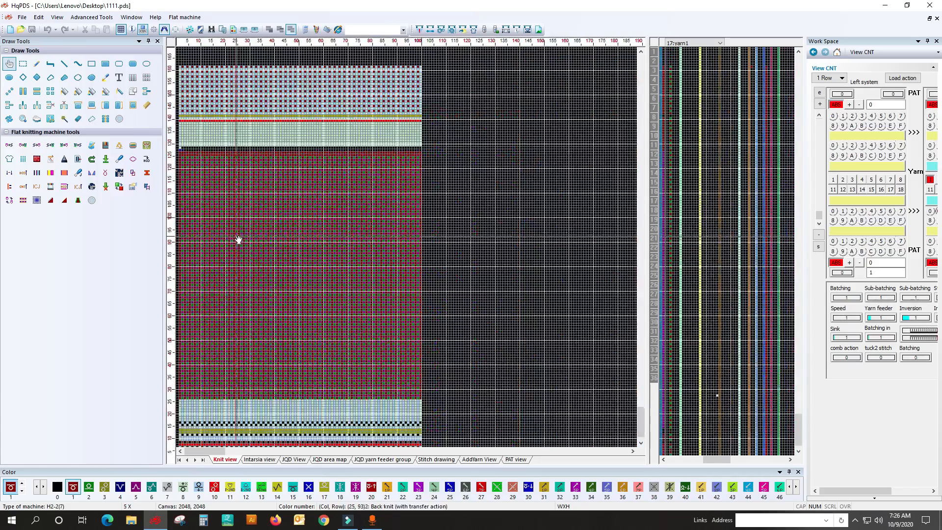
{"action": "scroll", "coordinate": [254, 251], "scroll_direction": "up", "scroll_amount": 1}
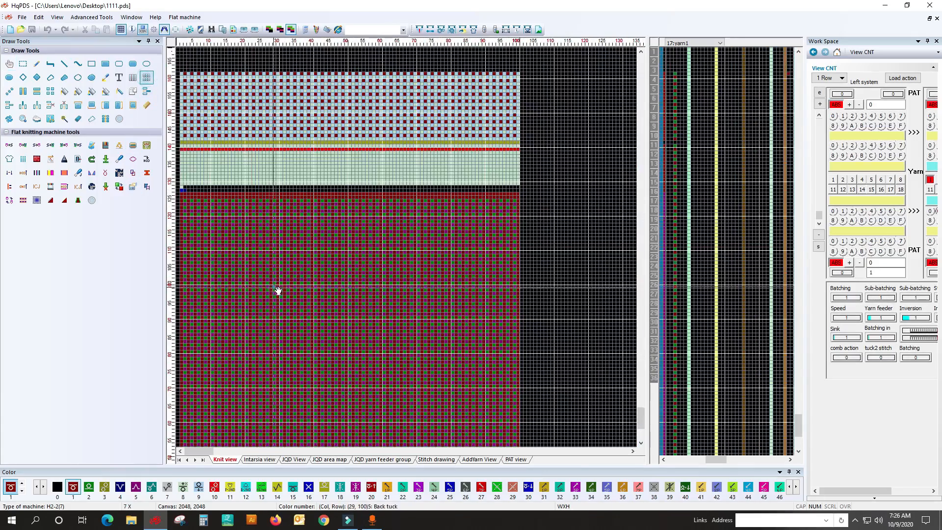
{"action": "scroll", "coordinate": [239, 280], "scroll_direction": "up", "scroll_amount": 3}
{"action": "left_click_drag", "start_coordinate": [231, 307], "coordinate": [257, 276]}
{"action": "left_click_drag", "start_coordinate": [251, 314], "coordinate": [272, 287]}
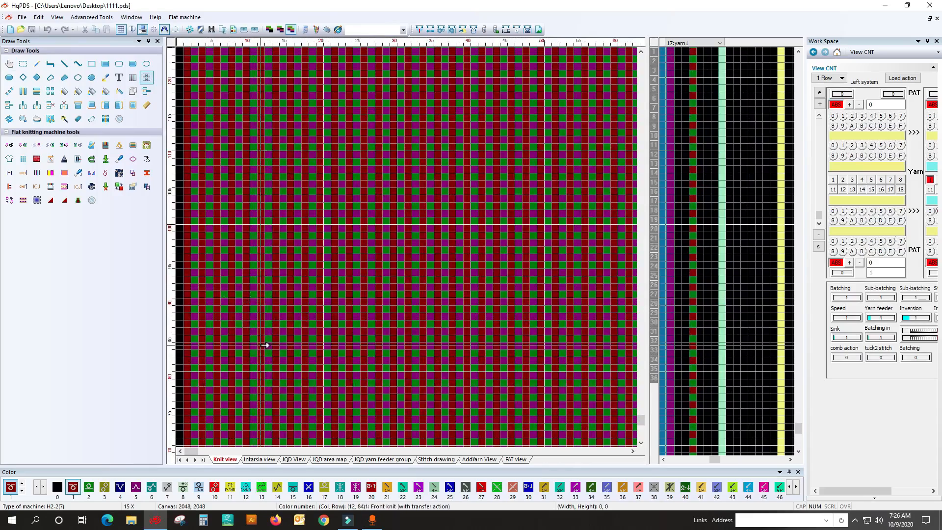
{"action": "scroll", "coordinate": [282, 248], "scroll_direction": "down", "scroll_amount": 2}
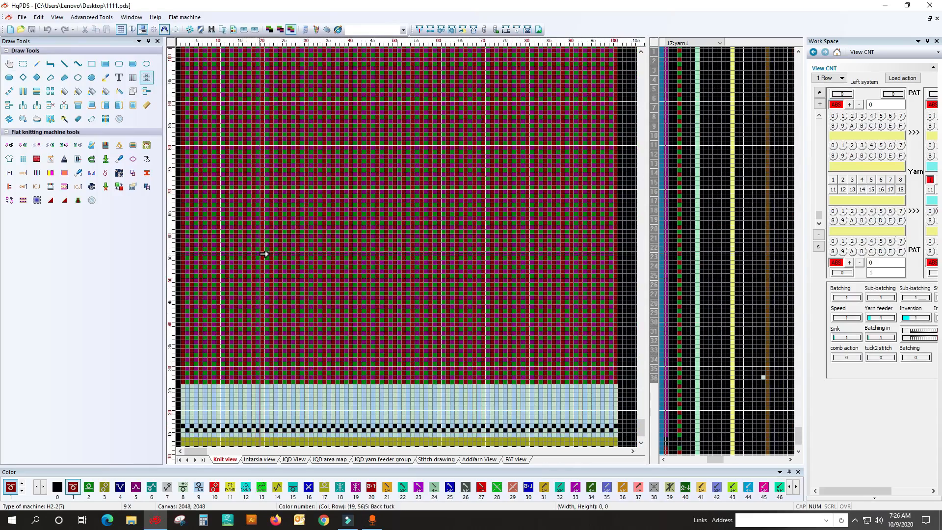
{"action": "scroll", "coordinate": [290, 250], "scroll_direction": "up", "scroll_amount": 1}
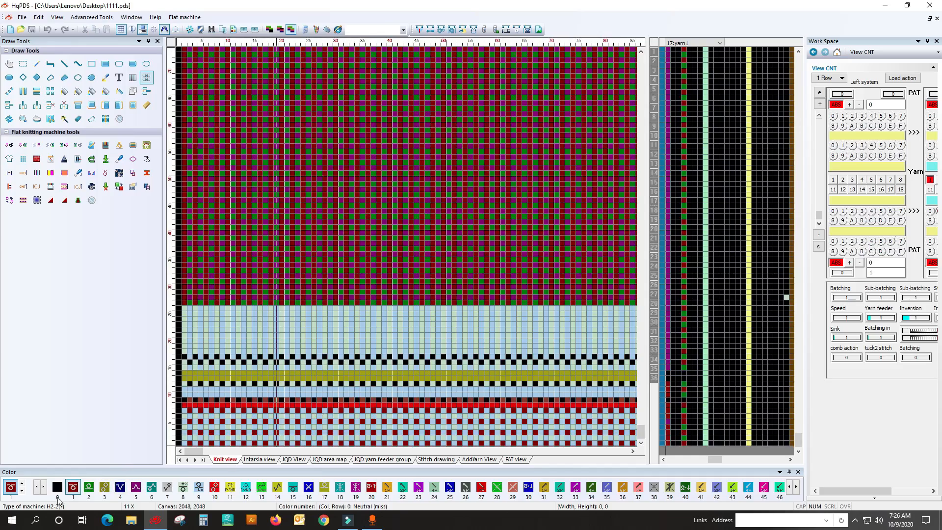
{"action": "scroll", "coordinate": [414, 248], "scroll_direction": "down", "scroll_amount": 1}
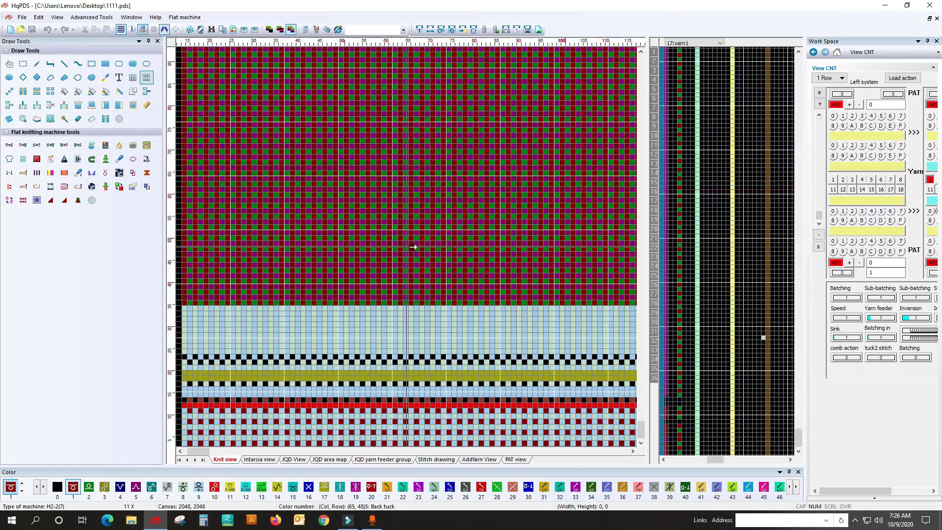
{"action": "scroll", "coordinate": [414, 247], "scroll_direction": "up", "scroll_amount": 2}
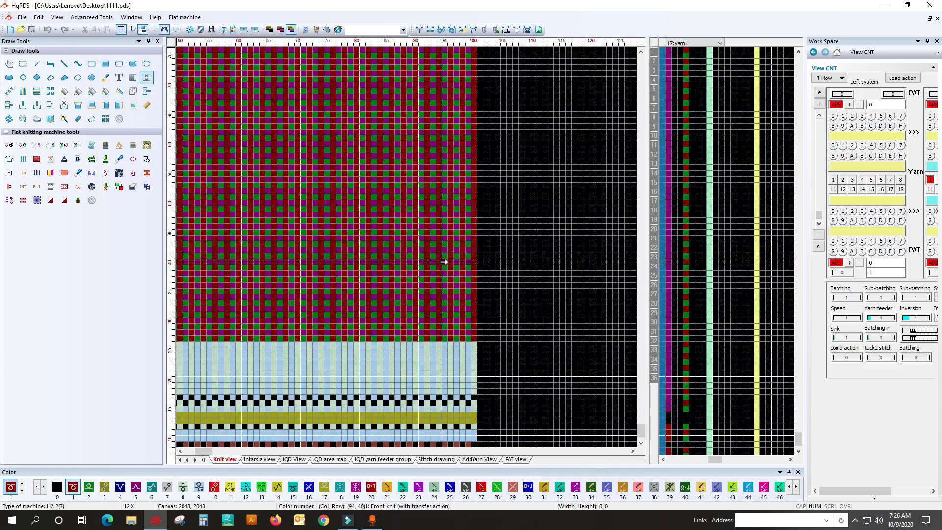
{"action": "scroll", "coordinate": [321, 253], "scroll_direction": "down", "scroll_amount": 2}
{"action": "scroll", "coordinate": [304, 251], "scroll_direction": "down", "scroll_amount": 2}
{"action": "scroll", "coordinate": [245, 240], "scroll_direction": "up", "scroll_amount": 2}
{"action": "left_click", "coordinate": [44, 487]}
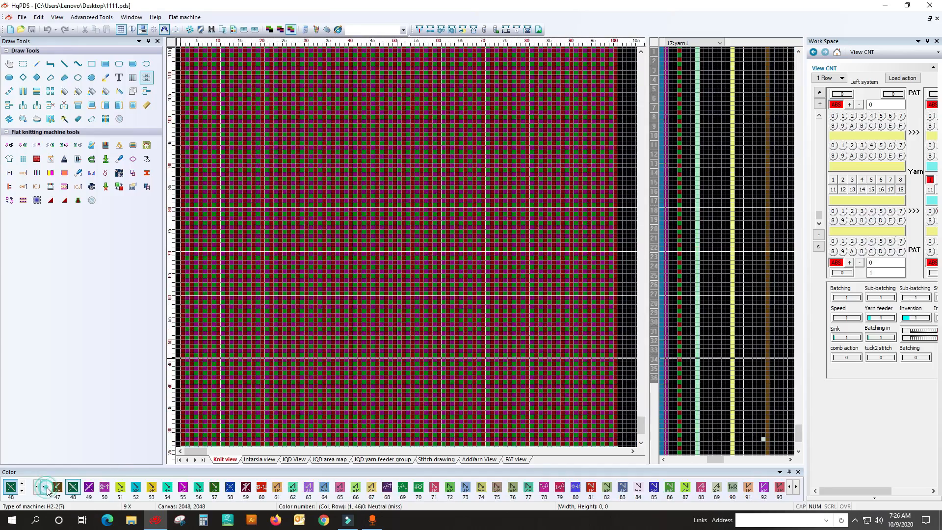
Place a single colour 89 stitch at the left edge of the body, on column 1 of row 91
{"action": "scroll", "coordinate": [334, 196], "scroll_direction": "up", "scroll_amount": 3}
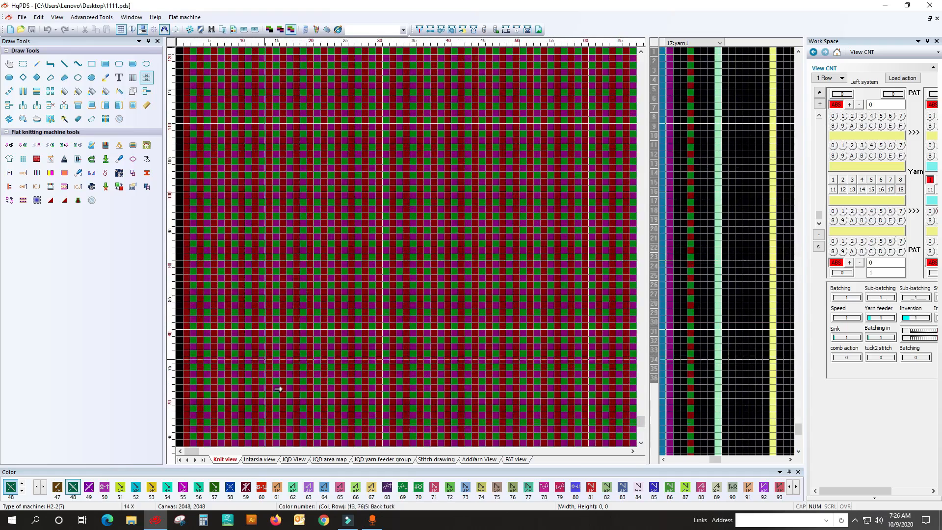
{"action": "left_click", "coordinate": [717, 488]}
{"action": "left_click", "coordinate": [37, 62]}
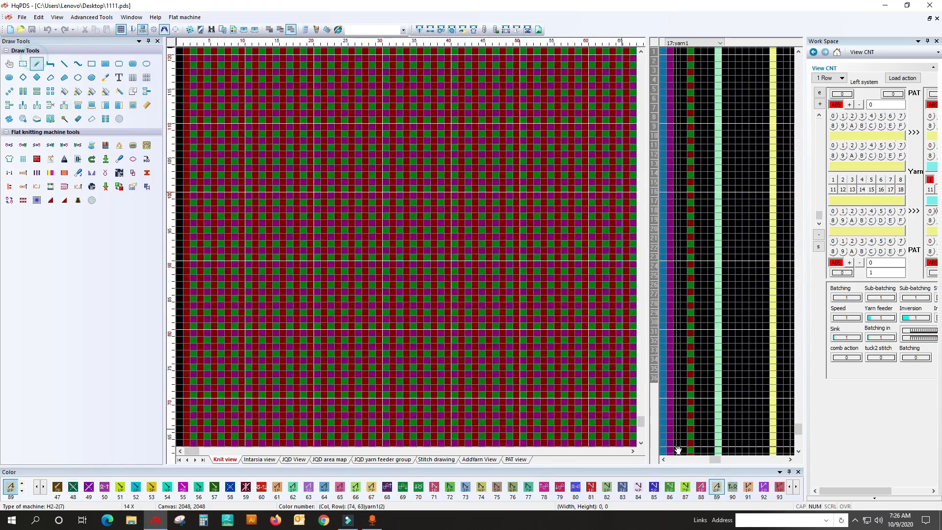
{"action": "left_click", "coordinate": [718, 489]}
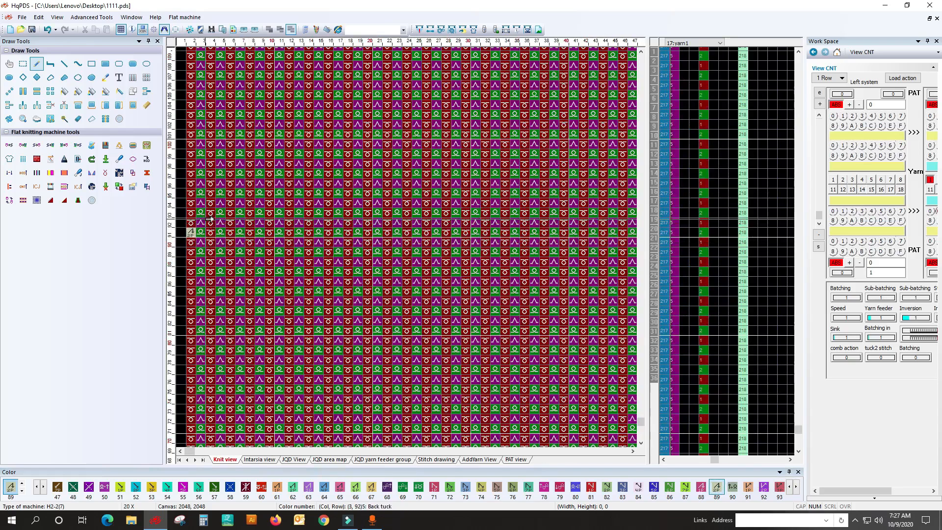
Examine the stitches around the new edge stitch, marking out horizontal runs on rows 90 to 94
{"action": "left_click", "coordinate": [146, 78]}
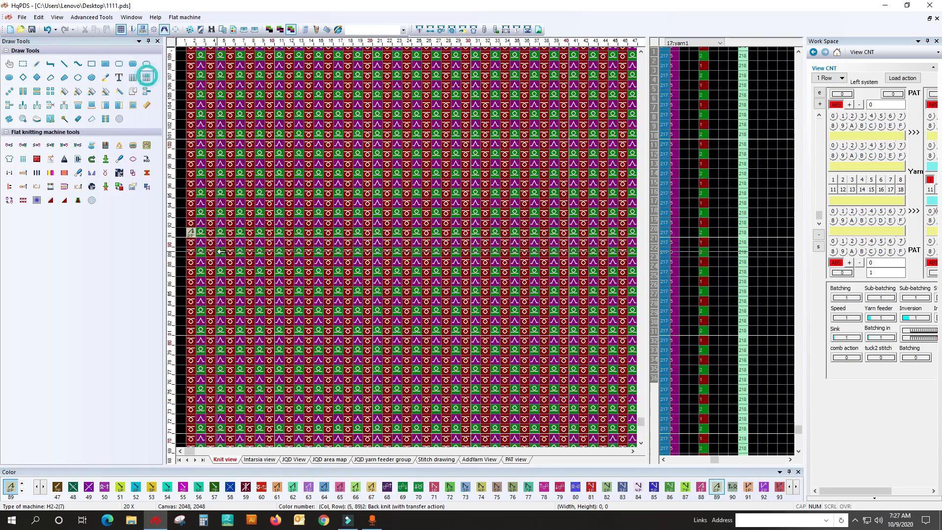
{"action": "left_click_drag", "start_coordinate": [205, 223], "coordinate": [472, 222]}
{"action": "left_click_drag", "start_coordinate": [192, 205], "coordinate": [319, 203]}
{"action": "left_click_drag", "start_coordinate": [195, 222], "coordinate": [269, 223]}
{"action": "left_click_drag", "start_coordinate": [194, 243], "coordinate": [274, 244]}
{"action": "left_click_drag", "start_coordinate": [194, 222], "coordinate": [314, 220]}
{"action": "left_click_drag", "start_coordinate": [191, 233], "coordinate": [300, 231]}
{"action": "left_click", "coordinate": [212, 239]}
{"action": "left_click_drag", "start_coordinate": [191, 232], "coordinate": [303, 231]}
{"action": "left_click_drag", "start_coordinate": [261, 271], "coordinate": [191, 233]}
Draw a single colour 92 stitch on column 2 of row 91, beside the colour 89 stitch
{"action": "left_click", "coordinate": [36, 64]}
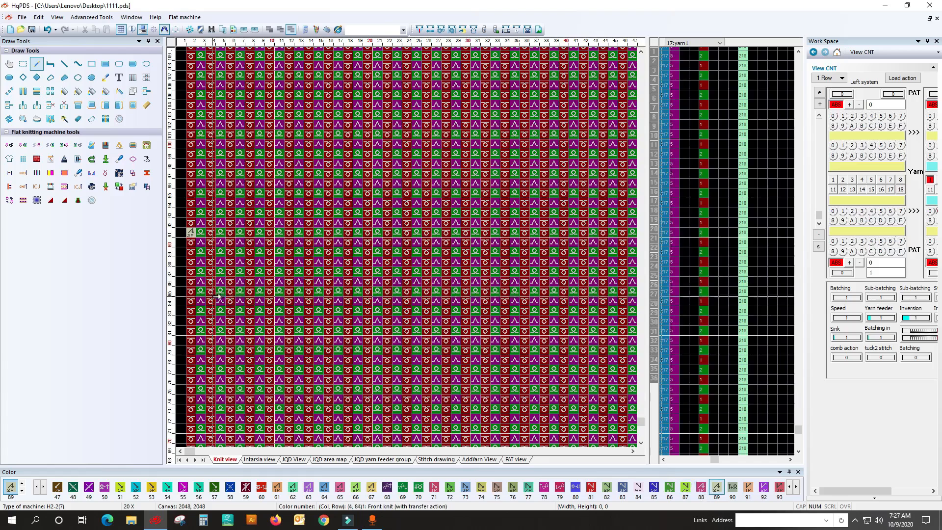
{"action": "left_click", "coordinate": [202, 231]}
{"action": "key", "text": "9"}
{"action": "key", "text": "2"}
{"action": "left_click", "coordinate": [202, 232]}
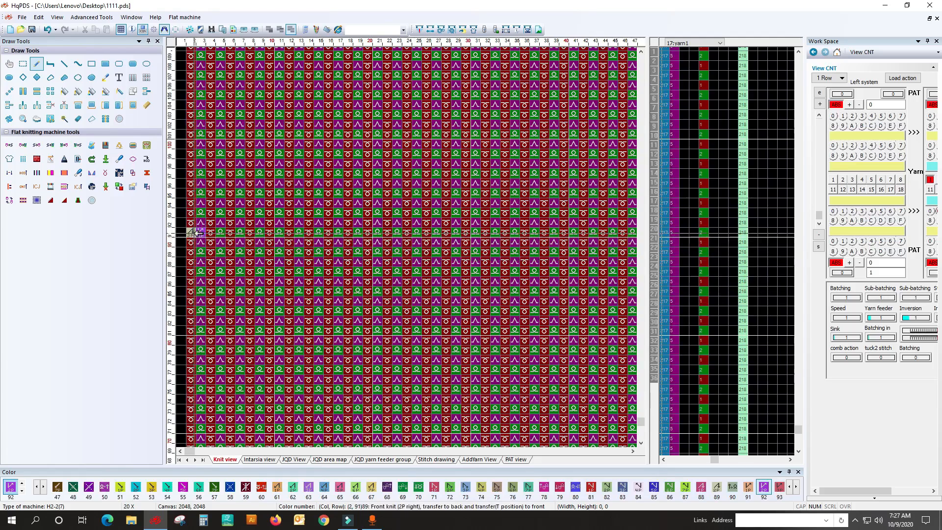
Repeat the colour 89 and 92 pair across the first seven stitches of row 91
{"action": "left_click", "coordinate": [147, 78]}
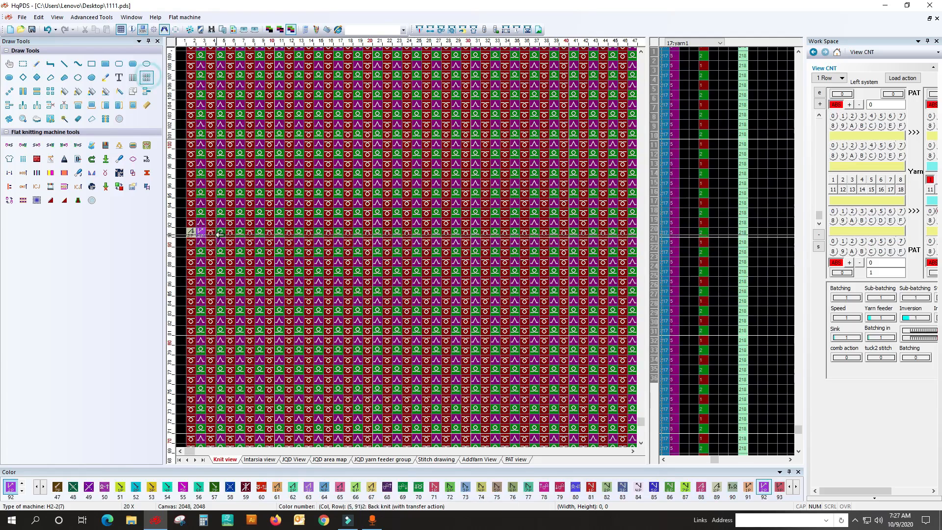
{"action": "left_click", "coordinate": [196, 233]}
{"action": "mouse_move", "coordinate": [190, 234]}
{"action": "left_mouse_down"}
{"action": "mouse_move", "coordinate": [250, 232]}
{"action": "mouse_move", "coordinate": [195, 232]}
{"action": "left_mouse_up"}
{"action": "left_click", "coordinate": [239, 234]}
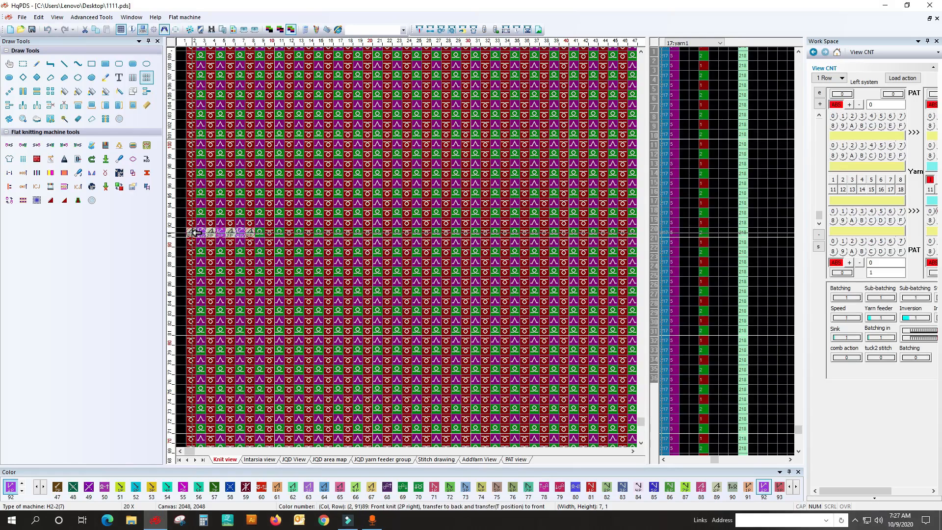
{"action": "right_click", "coordinate": [245, 277]}
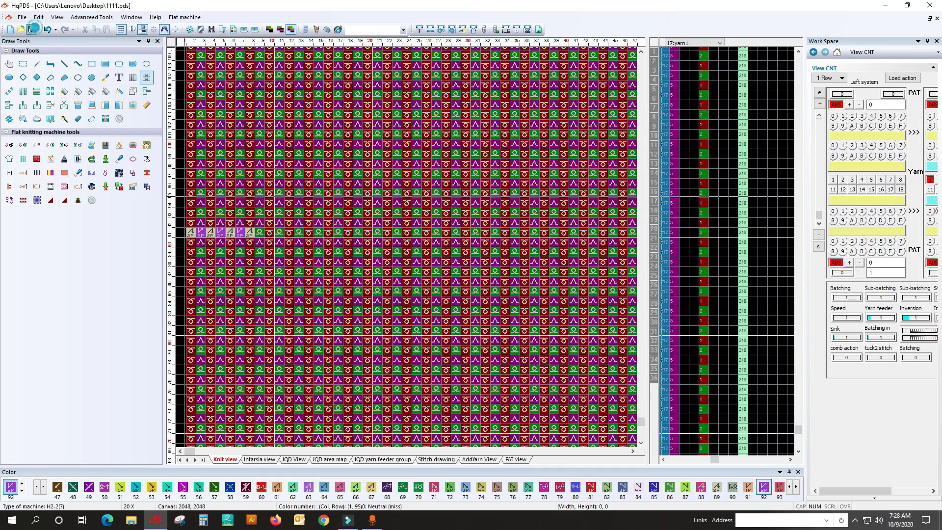
Examine row 91 from the left decrease stitches across to the right edge, marking out its stitches
{"action": "scroll", "coordinate": [206, 244], "scroll_direction": "up", "scroll_amount": 2}
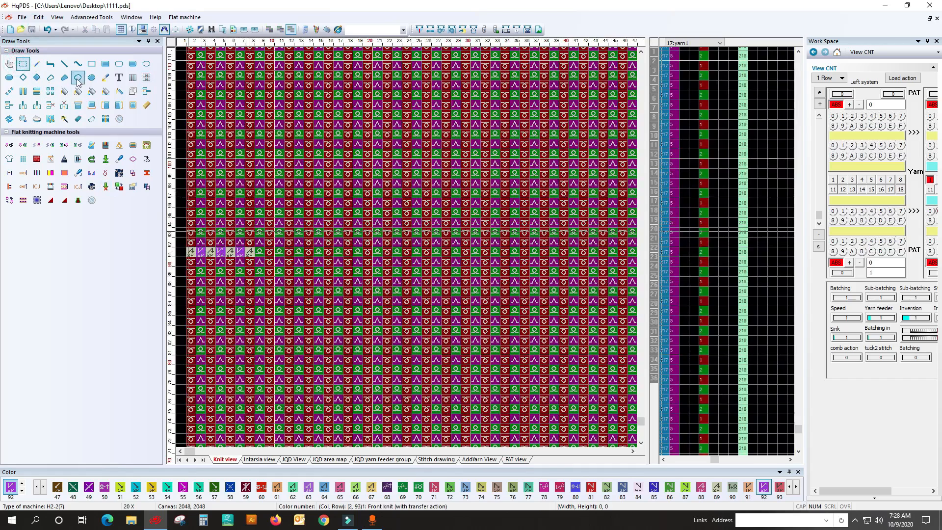
{"action": "left_click", "coordinate": [146, 78]}
{"action": "left_click_drag", "start_coordinate": [188, 253], "coordinate": [271, 253]}
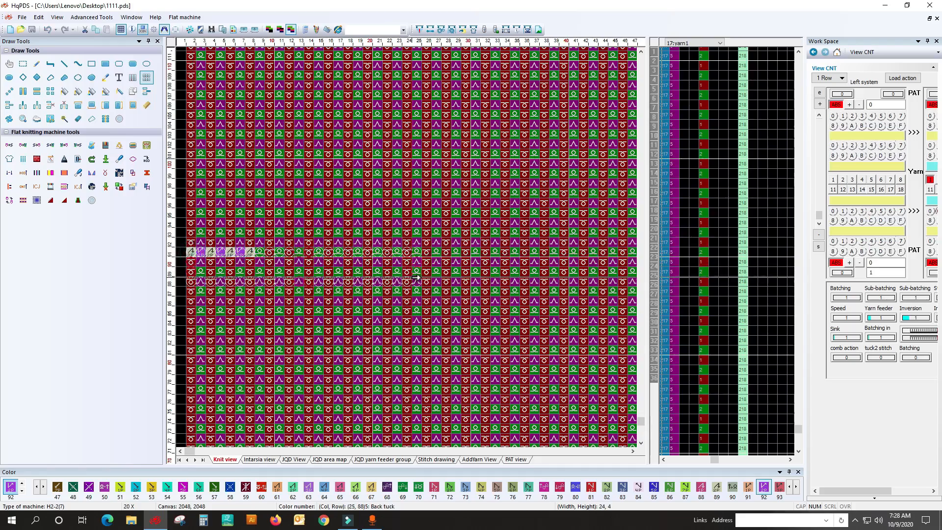
{"action": "scroll", "coordinate": [515, 347], "scroll_direction": "down", "scroll_amount": 3}
{"action": "mouse_move", "coordinate": [189, 252]}
{"action": "left_mouse_down"}
{"action": "mouse_move", "coordinate": [435, 238]}
{"action": "mouse_move", "coordinate": [422, 246]}
{"action": "mouse_move", "coordinate": [413, 247]}
{"action": "mouse_move", "coordinate": [416, 219]}
{"action": "mouse_move", "coordinate": [431, 199]}
{"action": "left_mouse_up"}
{"action": "scroll", "coordinate": [417, 246], "scroll_direction": "down", "scroll_amount": 1}
{"action": "scroll", "coordinate": [412, 247], "scroll_direction": "up", "scroll_amount": 3}
Try placing colours 82 and 102 on the last two stitches of row 91, and undo the placement
{"action": "left_click", "coordinate": [36, 64]}
{"action": "scroll", "coordinate": [414, 248], "scroll_direction": "up", "scroll_amount": 1}
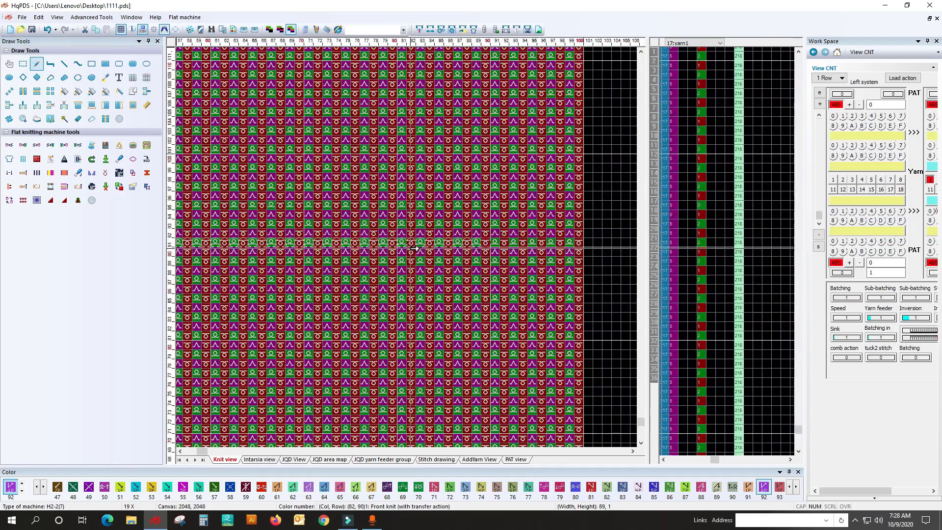
{"action": "left_click", "coordinate": [570, 242]}
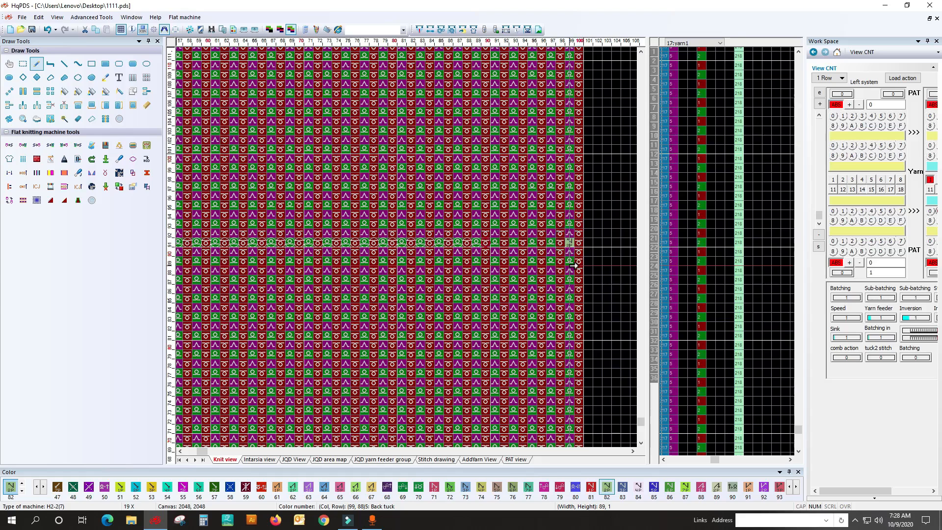
{"action": "key", "text": "1"}
{"action": "key", "text": "0"}
{"action": "key", "text": "2"}
{"action": "left_click", "coordinate": [579, 242]}
{"action": "left_click", "coordinate": [49, 31]}
Draw a colour 82 stitch on column 99 and a colour 102 stitch on column 100 of row 91
{"action": "key", "text": "8"}
{"action": "key", "text": "2"}
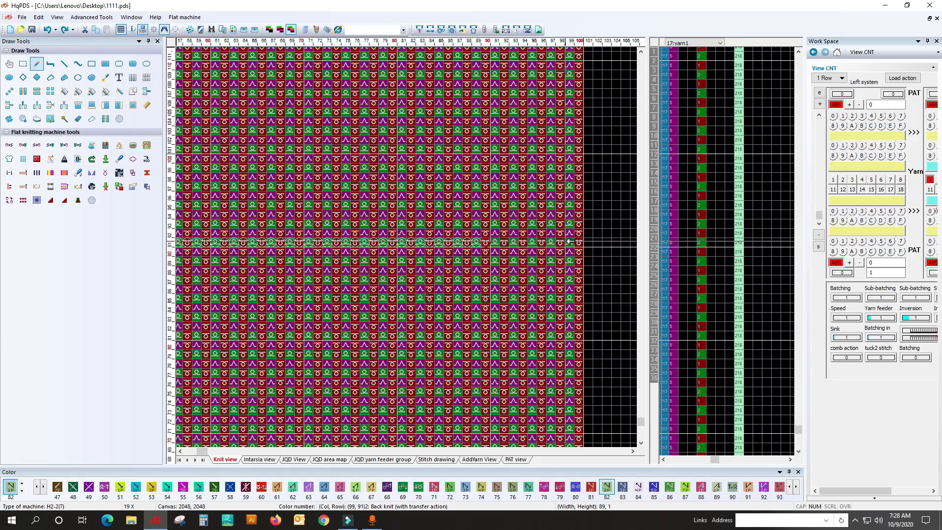
{"action": "key", "text": "1"}
{"action": "key", "text": "0"}
{"action": "key", "text": "2"}
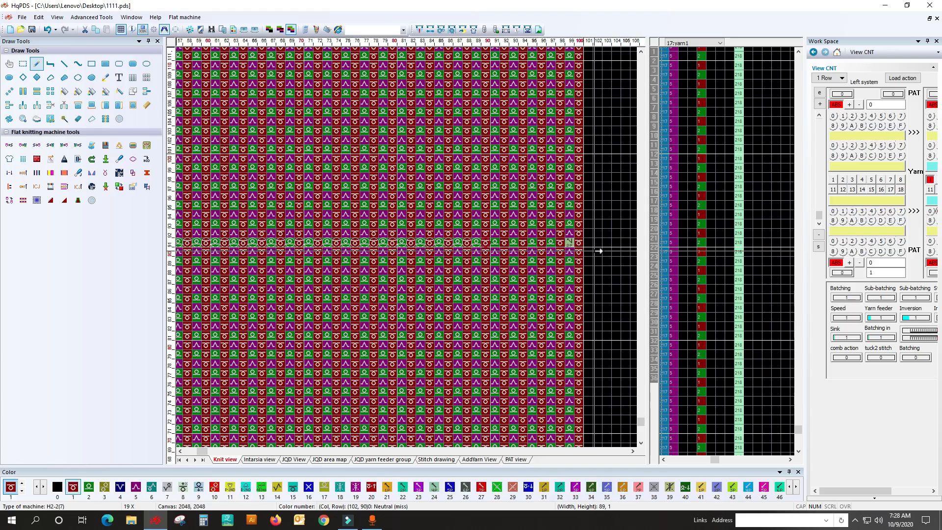
{"action": "left_click", "coordinate": [580, 242]}
Repeat the colour 102 and 82 pair across the last seven stitches of row 91
{"action": "left_click", "coordinate": [147, 77]}
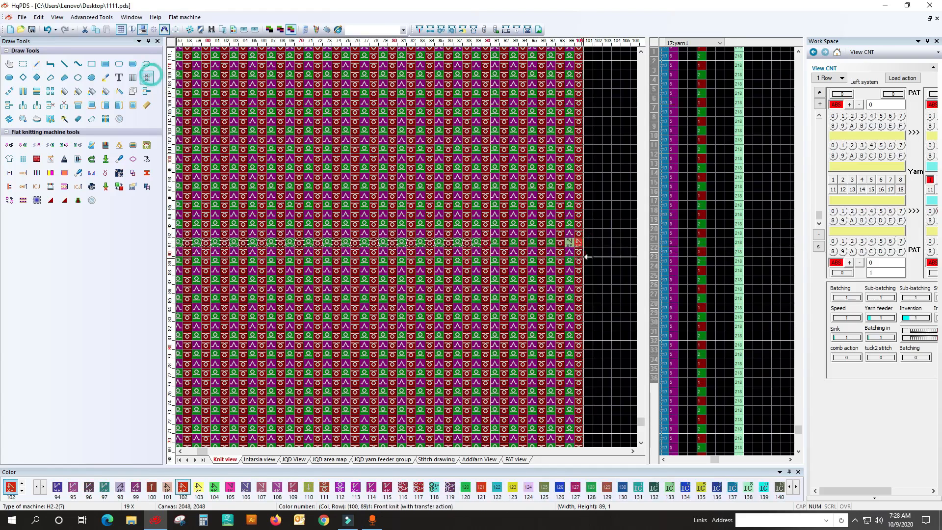
{"action": "left_click_drag", "start_coordinate": [578, 241], "coordinate": [526, 243]}
{"action": "right_click", "coordinate": [529, 323]}
{"action": "scroll", "coordinate": [525, 322], "scroll_direction": "down", "scroll_amount": 1}
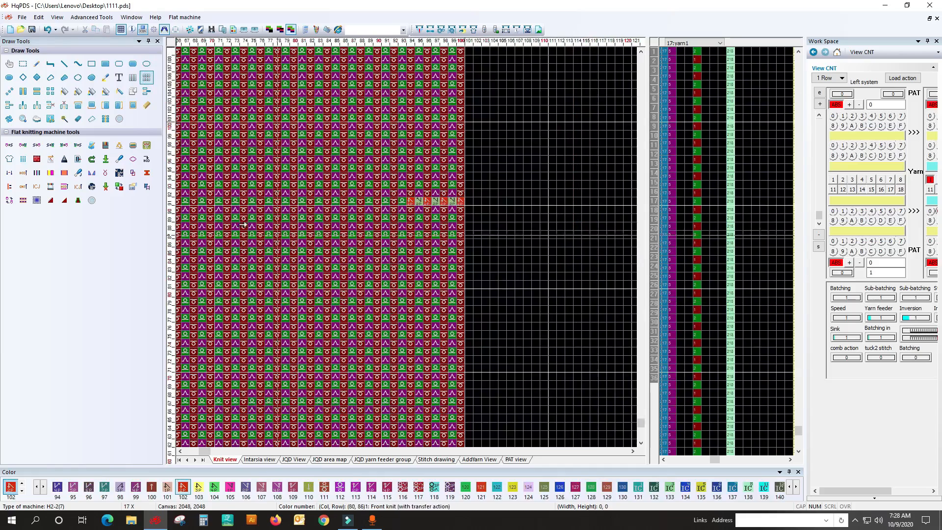
Pick empty colour 0 and fill the body's last two columns with it, upward from row 92
{"action": "left_click", "coordinate": [101, 61]}
{"action": "scroll", "coordinate": [535, 162], "scroll_direction": "up", "scroll_amount": 2}
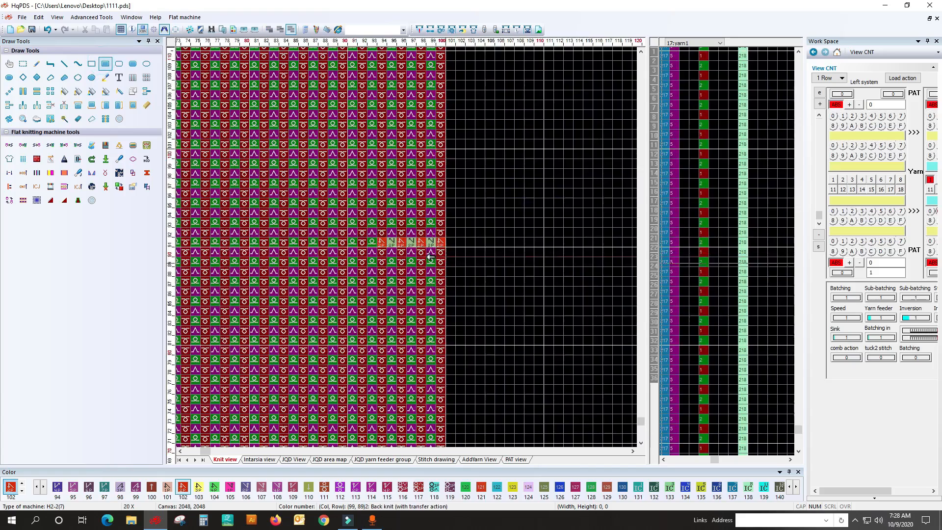
{"action": "right_click", "coordinate": [539, 166]}
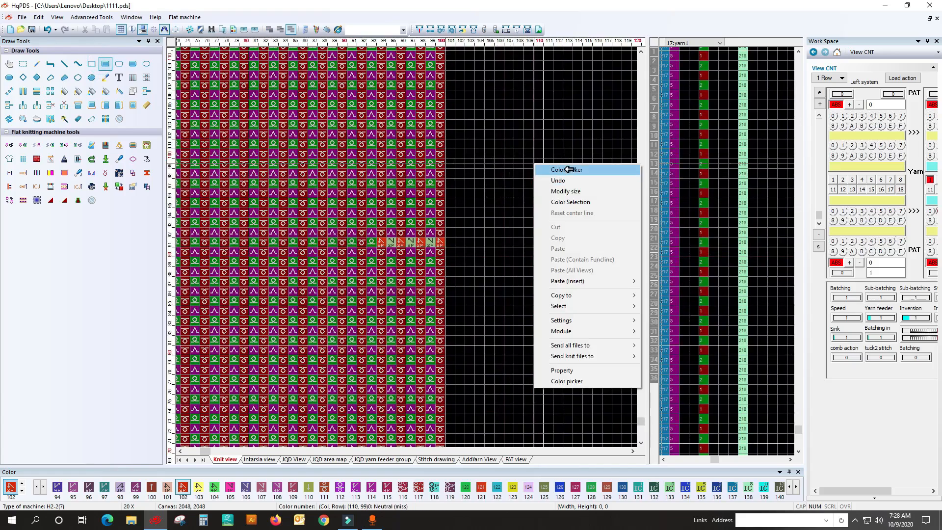
{"action": "left_click", "coordinate": [552, 168]}
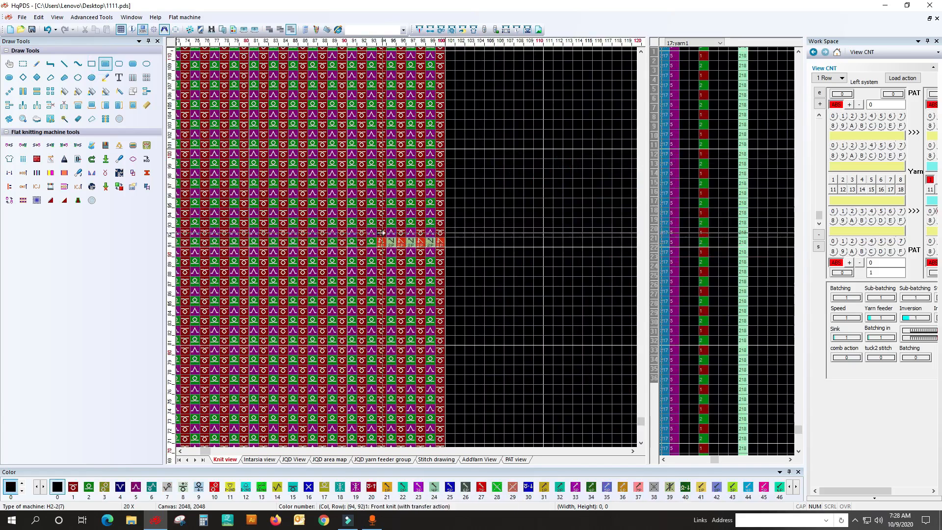
{"action": "scroll", "coordinate": [434, 233], "scroll_direction": "down", "scroll_amount": 4}
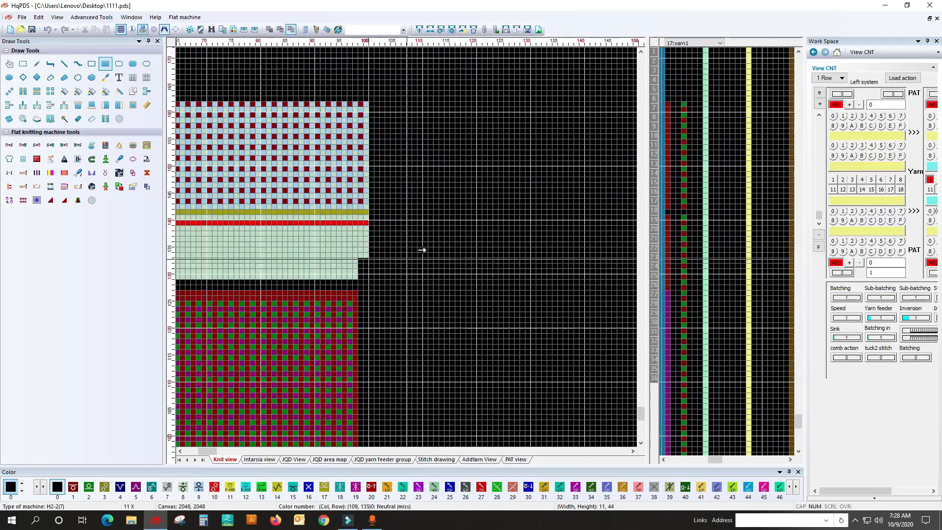
Fill the body's first two columns with colour 0, upward from row 92
{"action": "scroll", "coordinate": [408, 258], "scroll_direction": "down", "scroll_amount": 3}
{"action": "scroll", "coordinate": [246, 248], "scroll_direction": "up", "scroll_amount": 5}
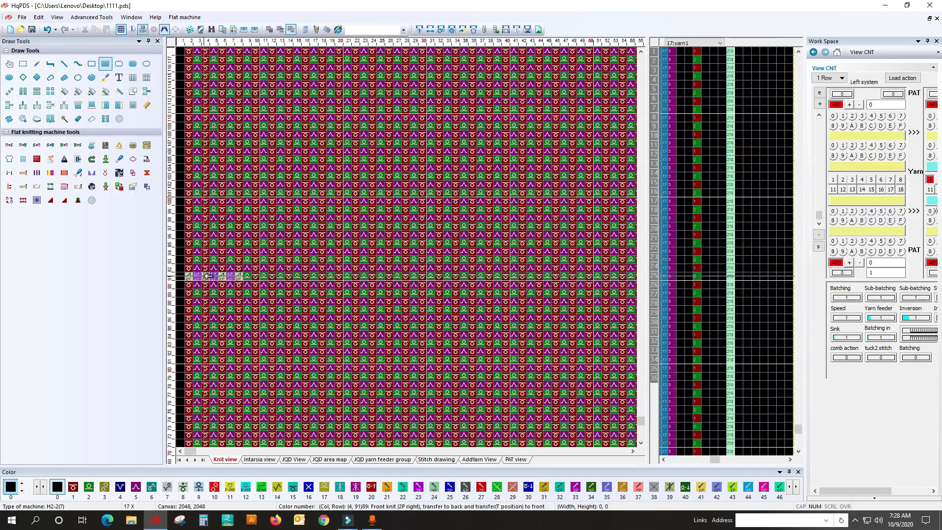
{"action": "mouse_move", "coordinate": [197, 269]}
{"action": "left_mouse_down"}
{"action": "mouse_move", "coordinate": [188, 117]}
{"action": "mouse_move", "coordinate": [182, 336]}
{"action": "mouse_move", "coordinate": [256, 176]}
{"action": "mouse_move", "coordinate": [239, 74]}
{"action": "mouse_move", "coordinate": [192, 86]}
{"action": "left_mouse_up"}
{"action": "scroll", "coordinate": [188, 117], "scroll_direction": "down", "scroll_amount": 1}
Shift the left edge of the waste yarn section two columns inward, with the blue starting stitches on columns 3 and 4
{"action": "left_click", "coordinate": [11, 93]}
{"action": "scroll", "coordinate": [182, 330], "scroll_direction": "down", "scroll_amount": 1}
{"action": "scroll", "coordinate": [215, 276], "scroll_direction": "up", "scroll_amount": 3}
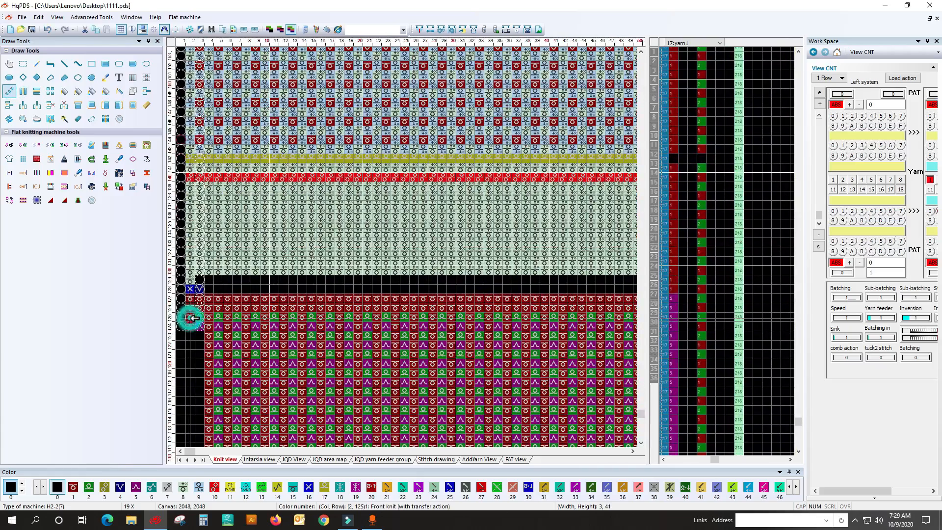
{"action": "left_click_drag", "start_coordinate": [190, 317], "coordinate": [200, 319]}
{"action": "key", "text": "Right"}
{"action": "left_click", "coordinate": [150, 77]}
{"action": "scroll", "coordinate": [284, 250], "scroll_direction": "down", "scroll_amount": 4}
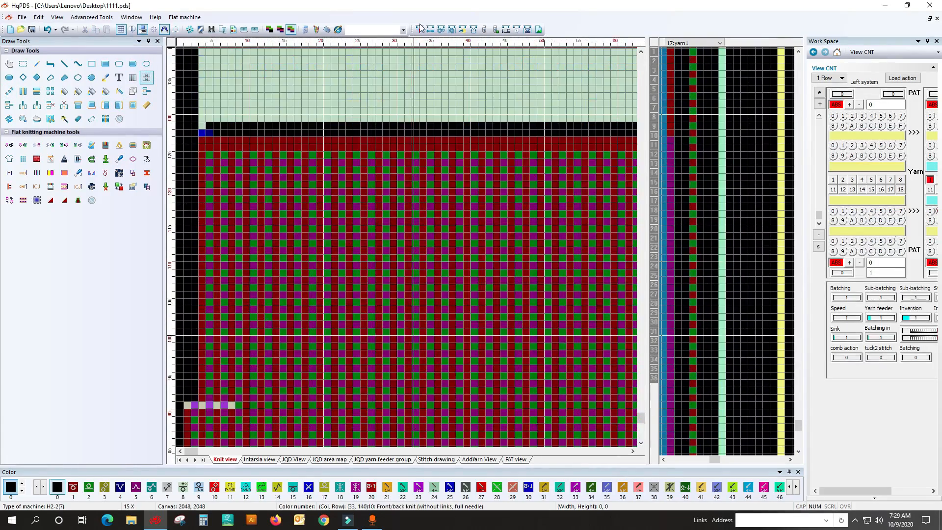
Select the 22 by 7 block around the left decrease row and copy it two columns inward and six rows up
{"action": "left_click", "coordinate": [416, 30]}
{"action": "left_click", "coordinate": [550, 403]}
{"action": "left_click", "coordinate": [632, 171]}
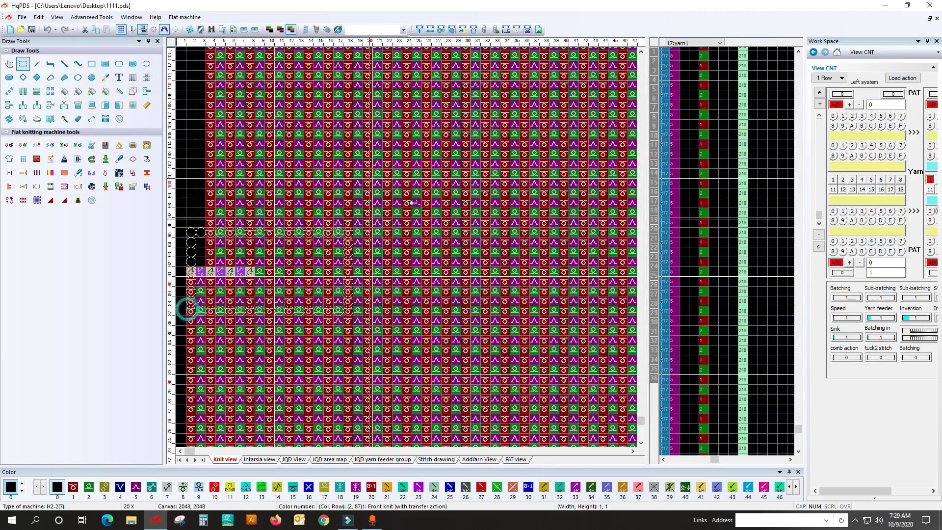
{"action": "right_click", "coordinate": [190, 253]}
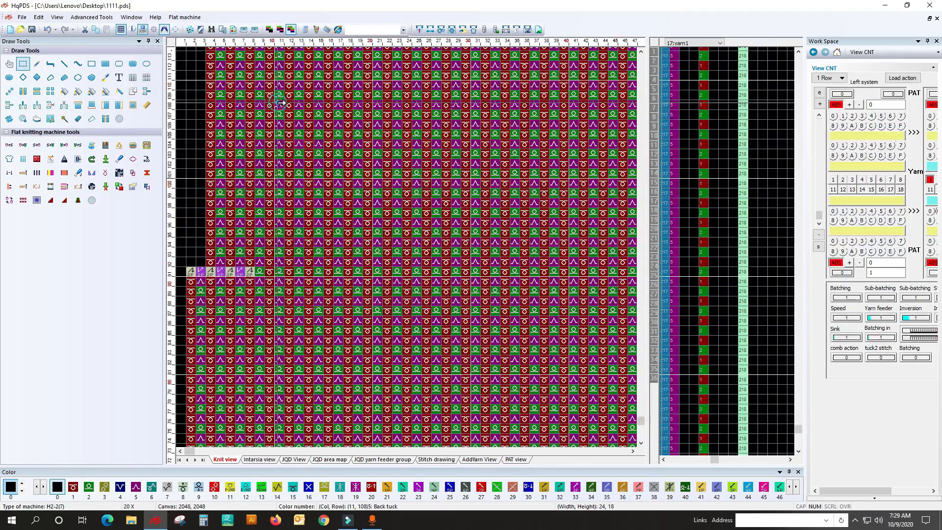
{"action": "left_click_drag", "start_coordinate": [189, 317], "coordinate": [403, 256]}
{"action": "left_click", "coordinate": [7, 92]}
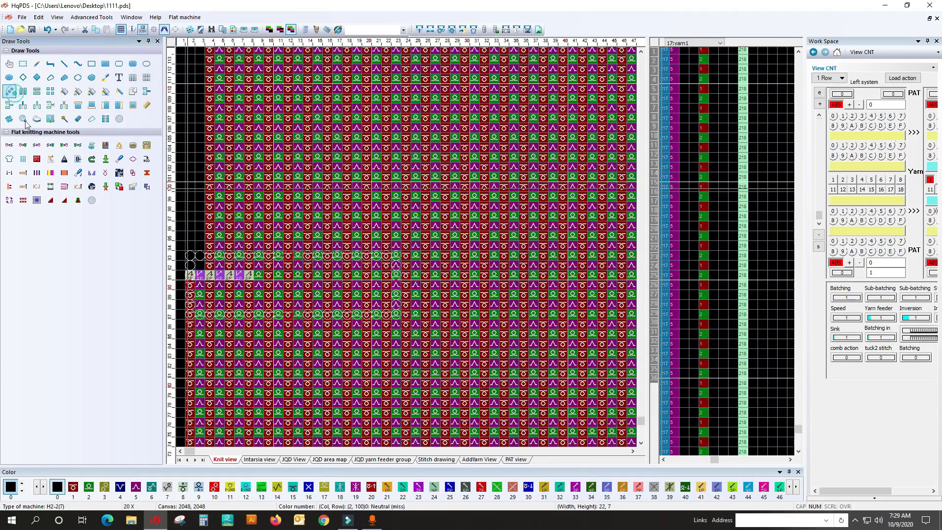
{"action": "left_click_drag", "start_coordinate": [219, 305], "coordinate": [247, 249]}
{"action": "scroll", "coordinate": [508, 232], "scroll_direction": "down", "scroll_amount": 1}
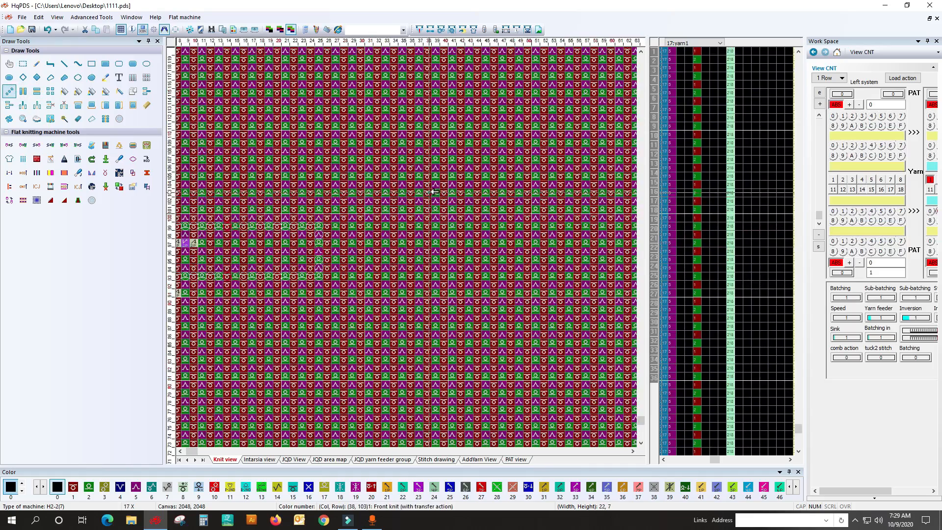
Place four more copies of the decrease block, each two columns inward and six rows higher, ending with decreases on row 121
{"action": "right_click", "coordinate": [434, 190]}
{"action": "scroll", "coordinate": [436, 150], "scroll_direction": "down", "scroll_amount": 1}
{"action": "right_click", "coordinate": [375, 226]}
{"action": "scroll", "coordinate": [351, 221], "scroll_direction": "down", "scroll_amount": 3}
{"action": "scroll", "coordinate": [251, 246], "scroll_direction": "up", "scroll_amount": 2}
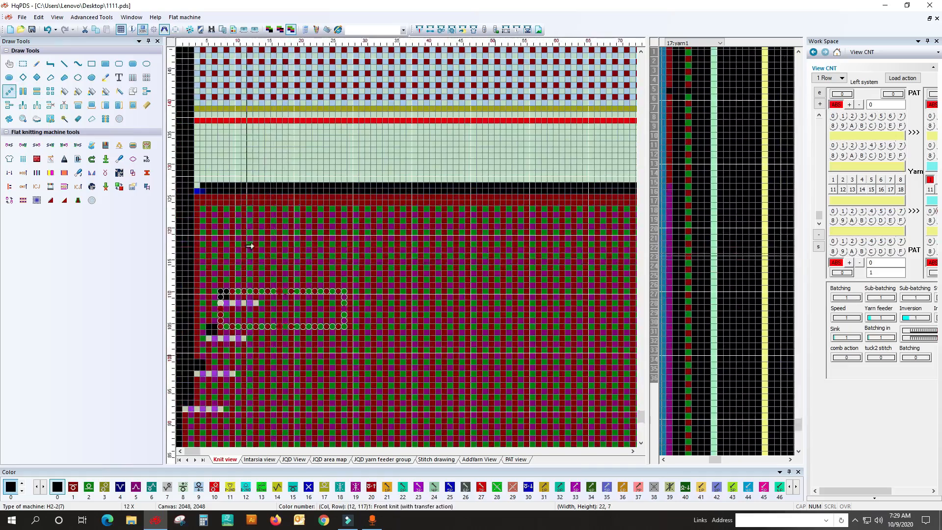
{"action": "right_click", "coordinate": [242, 210]}
{"action": "right_click", "coordinate": [265, 182]}
Pick colour 0 and fill the leftover stitches outside the lower steps of the left edge with it
{"action": "left_click", "coordinate": [105, 64]}
{"action": "right_click", "coordinate": [181, 239]}
{"action": "left_click", "coordinate": [212, 250]}
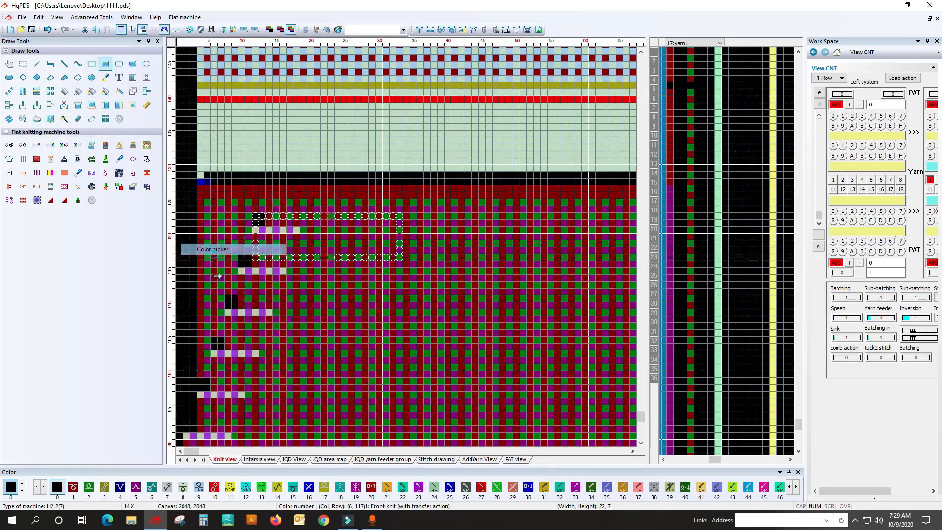
{"action": "scroll", "coordinate": [218, 277], "scroll_direction": "up", "scroll_amount": 4}
{"action": "left_click", "coordinate": [174, 188]}
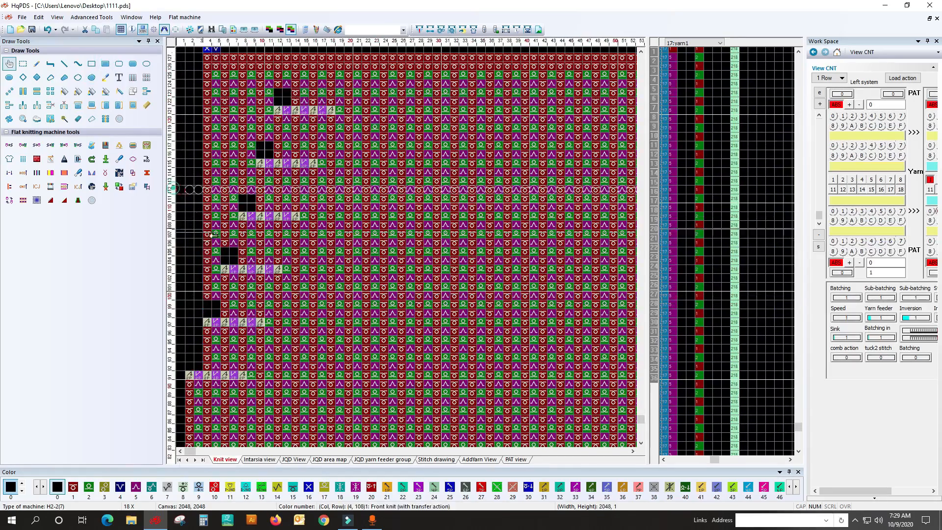
{"action": "left_click", "coordinate": [146, 78]}
{"action": "left_click", "coordinate": [278, 329]}
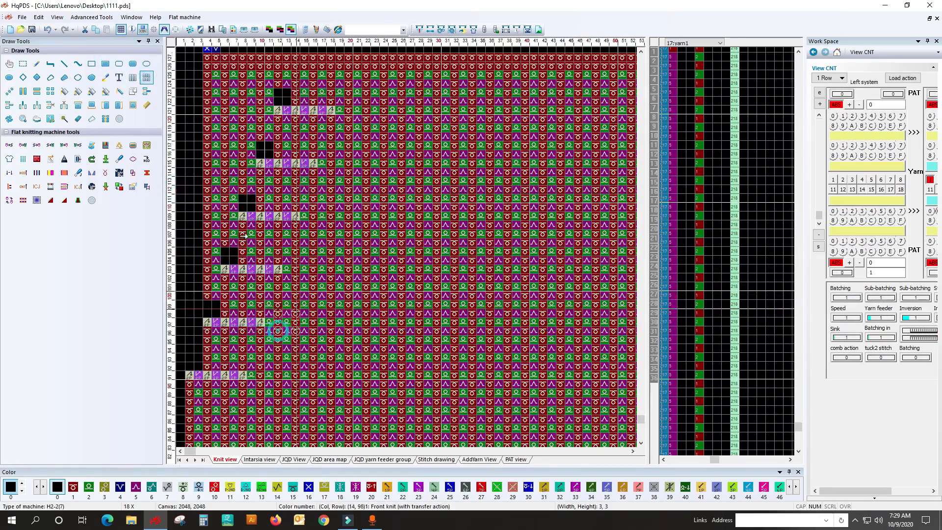
{"action": "left_click", "coordinate": [109, 65]}
{"action": "left_click_drag", "start_coordinate": [216, 300], "coordinate": [204, 147]}
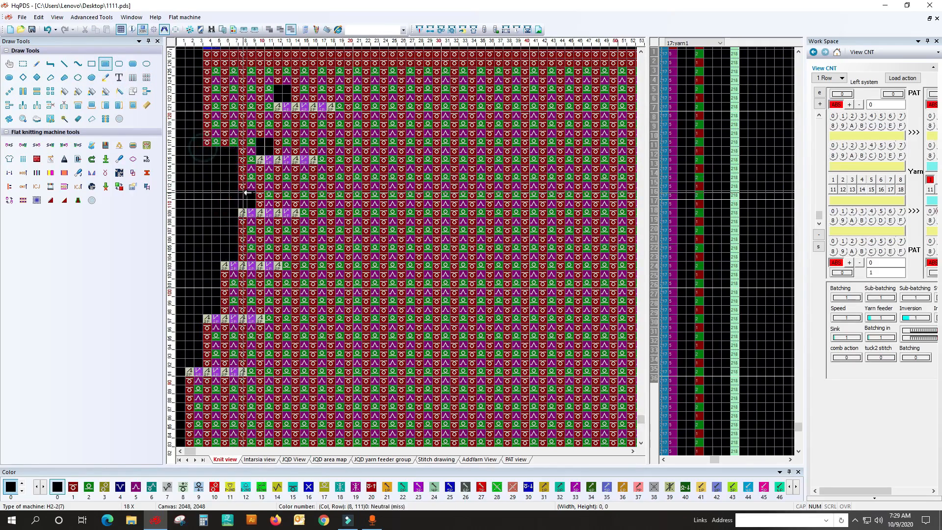
Fill the remaining stitches outside the upper left steps with colour 0, up to the solid red rows
{"action": "left_click_drag", "start_coordinate": [253, 193], "coordinate": [206, 106]}
{"action": "scroll", "coordinate": [235, 118], "scroll_direction": "down", "scroll_amount": 1}
{"action": "left_click_drag", "start_coordinate": [269, 150], "coordinate": [204, 209]}
{"action": "left_click_drag", "start_coordinate": [279, 228], "coordinate": [276, 218]}
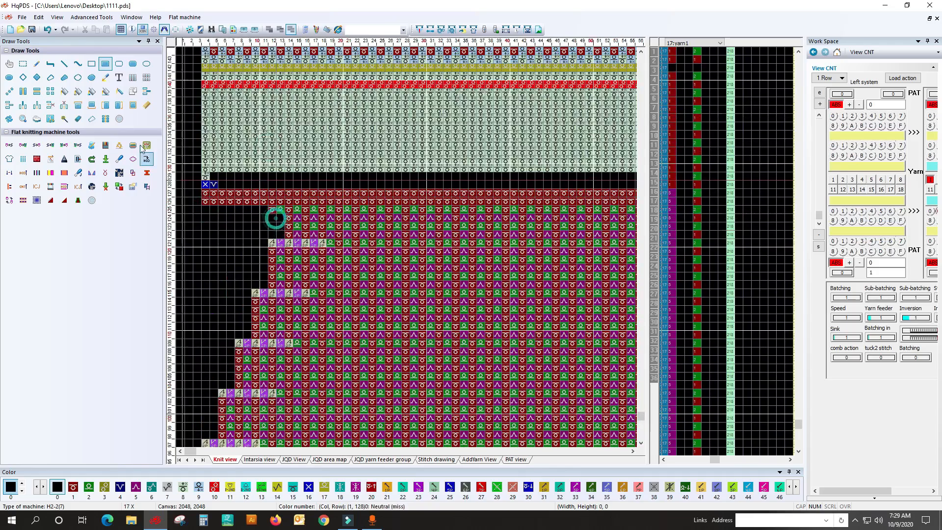
Try to shift the left edge of the solid red rows and the sections above them inward with a linear copy, and undo it
{"action": "left_click", "coordinate": [9, 91]}
{"action": "left_click_drag", "start_coordinate": [189, 204], "coordinate": [323, 186]}
{"action": "left_click", "coordinate": [263, 207]}
{"action": "left_click", "coordinate": [146, 77]}
{"action": "left_click_drag", "start_coordinate": [259, 368], "coordinate": [261, 361]}
{"action": "left_click", "coordinate": [146, 77]}
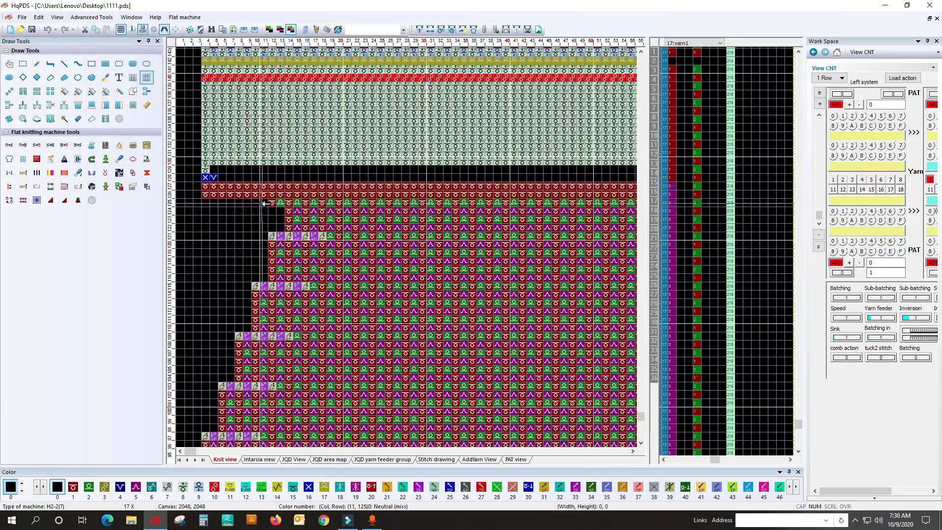
{"action": "left_click", "coordinate": [194, 194]}
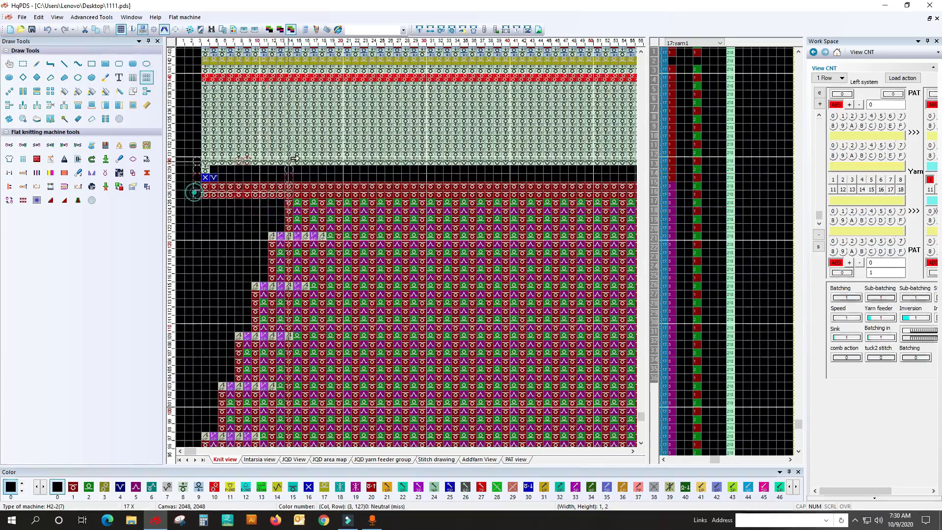
{"action": "scroll", "coordinate": [296, 191], "scroll_direction": "down", "scroll_amount": 5}
{"action": "left_click", "coordinate": [307, 155]}
{"action": "left_click", "coordinate": [9, 91]}
{"action": "scroll", "coordinate": [216, 248], "scroll_direction": "up", "scroll_amount": 5}
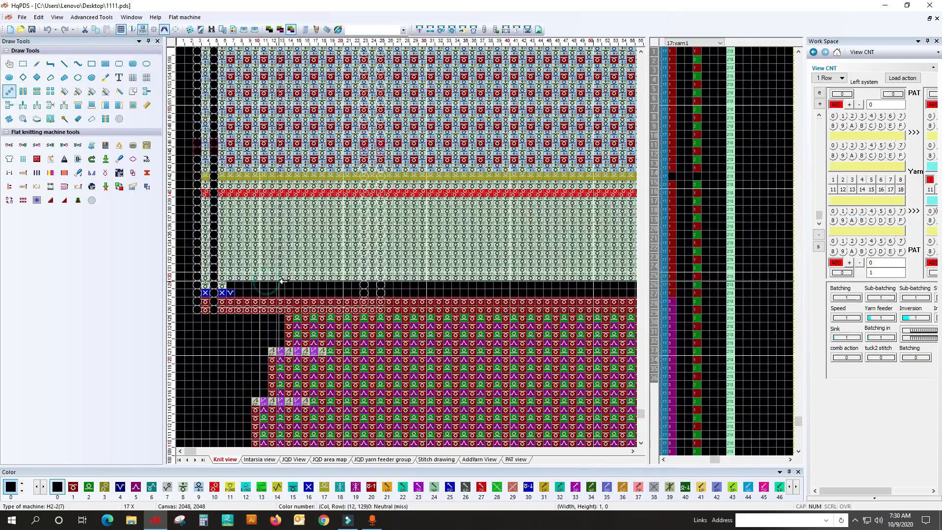
{"action": "left_click", "coordinate": [320, 367]}
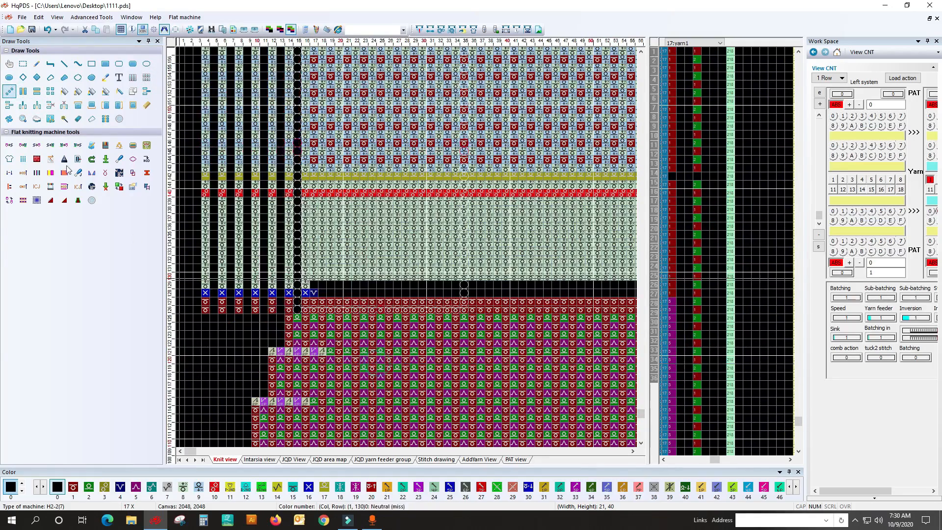
{"action": "left_click", "coordinate": [47, 30]}
Move the upper sections inward at the left edge so they line up with the last decrease step
{"action": "left_click", "coordinate": [148, 81]}
{"action": "left_click_drag", "start_coordinate": [265, 318], "coordinate": [273, 327]}
{"action": "scroll", "coordinate": [193, 98], "scroll_direction": "down", "scroll_amount": 2}
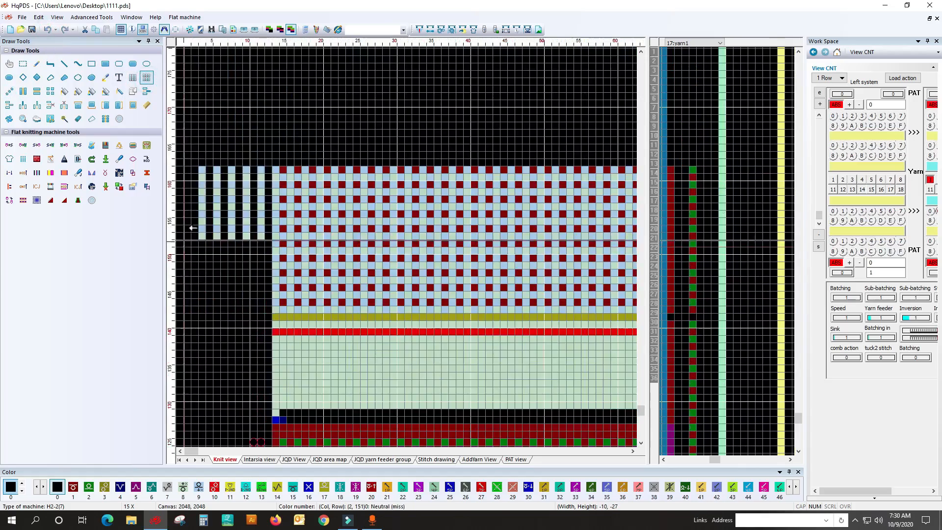
{"action": "left_click", "coordinate": [193, 155]}
{"action": "right_click", "coordinate": [255, 266]}
{"action": "scroll", "coordinate": [329, 310], "scroll_direction": "down", "scroll_amount": 5}
{"action": "scroll", "coordinate": [207, 242], "scroll_direction": "up", "scroll_amount": 4}
Select the shaped left edge and mirror it horizontally onto the right edge of the piece
{"action": "left_click_drag", "start_coordinate": [268, 139], "coordinate": [187, 224]}
{"action": "left_click", "coordinate": [23, 92]}
{"action": "left_click", "coordinate": [239, 196]}
{"action": "scroll", "coordinate": [408, 246], "scroll_direction": "down", "scroll_amount": 5}
{"action": "scroll", "coordinate": [370, 227], "scroll_direction": "up", "scroll_amount": 4}
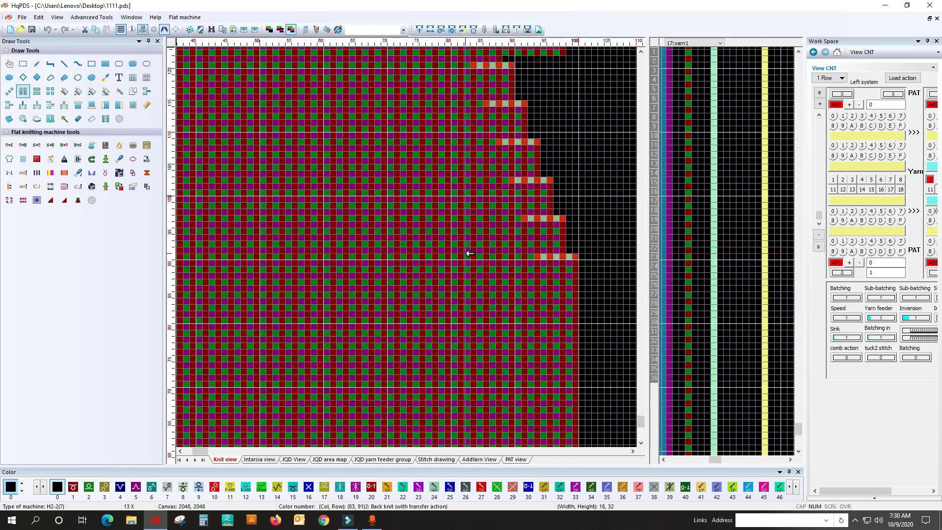
Clear the excess stitches outside the right edge so the upper sections line up with the last mirrored decrease
{"action": "scroll", "coordinate": [463, 252], "scroll_direction": "up", "scroll_amount": 4}
{"action": "left_click", "coordinate": [145, 79]}
{"action": "scroll", "coordinate": [406, 248], "scroll_direction": "up", "scroll_amount": 3}
{"action": "left_click_drag", "start_coordinate": [374, 191], "coordinate": [456, 101]}
{"action": "scroll", "coordinate": [442, 107], "scroll_direction": "down", "scroll_amount": 2}
{"action": "scroll", "coordinate": [381, 259], "scroll_direction": "down", "scroll_amount": 6}
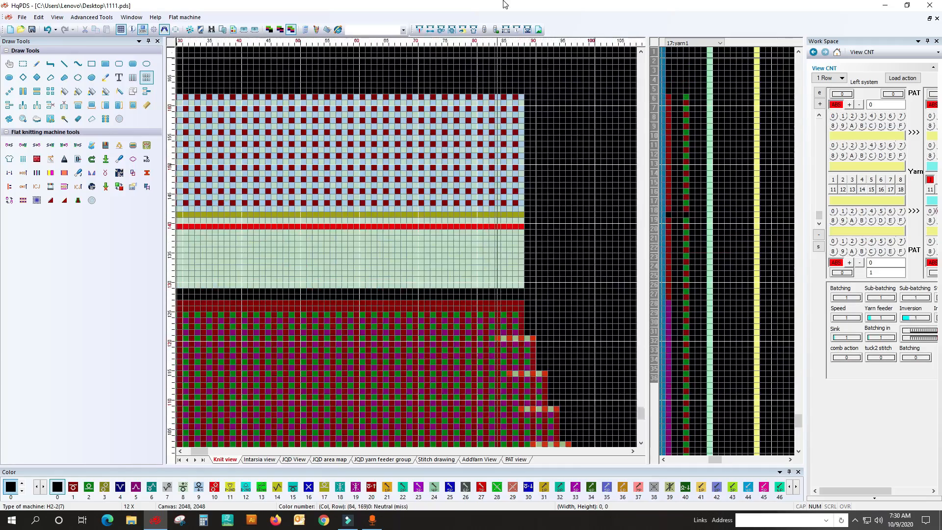
Run the 3D knitting simulation with the existing yarn colours, enlarge its window and inspect the shaped sides in the front view
{"action": "left_click", "coordinate": [420, 30]}
{"action": "left_click", "coordinate": [632, 171]}
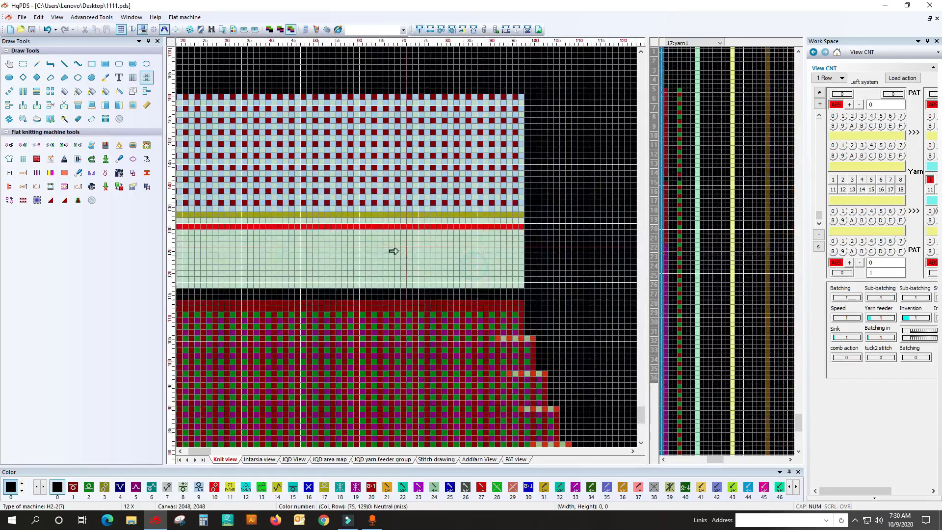
{"action": "scroll", "coordinate": [391, 252], "scroll_direction": "down", "scroll_amount": 2}
{"action": "left_click", "coordinate": [114, 174]}
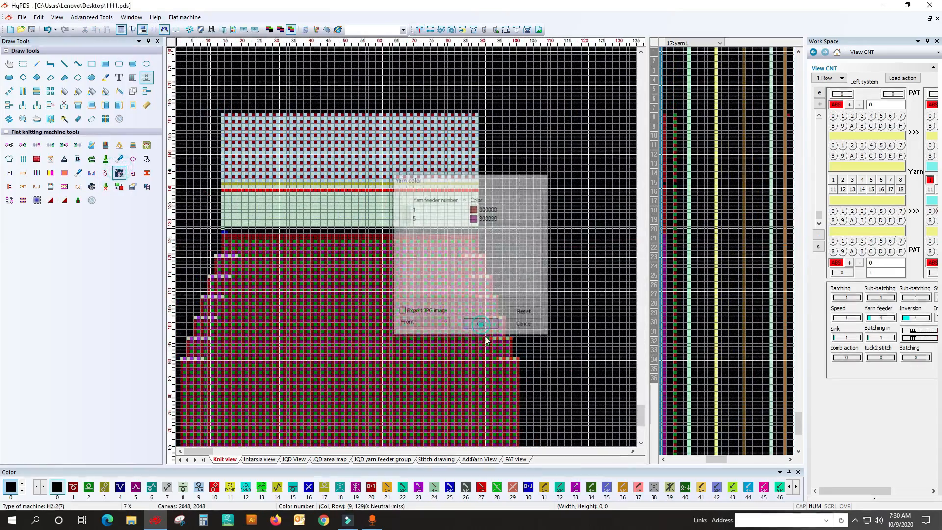
{"action": "left_click", "coordinate": [483, 321]}
{"action": "left_click", "coordinate": [280, 36]}
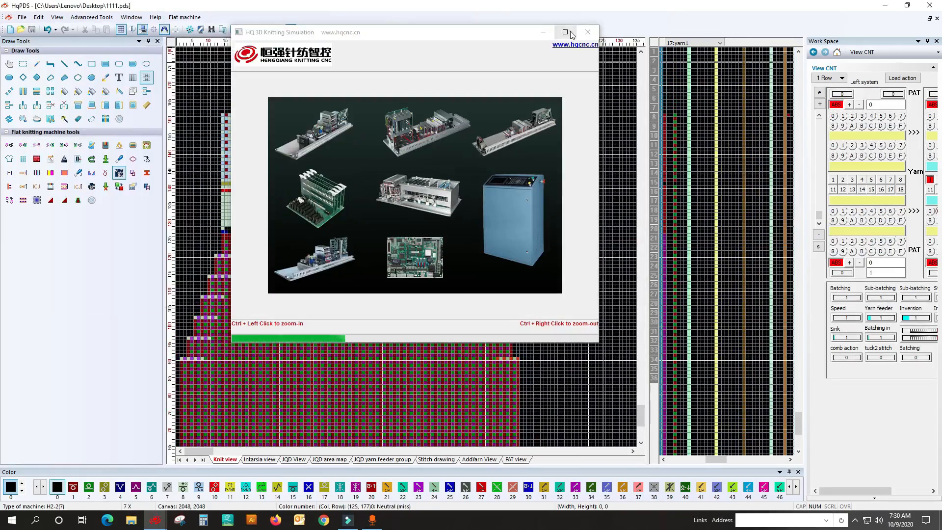
{"action": "left_click", "coordinate": [569, 34]}
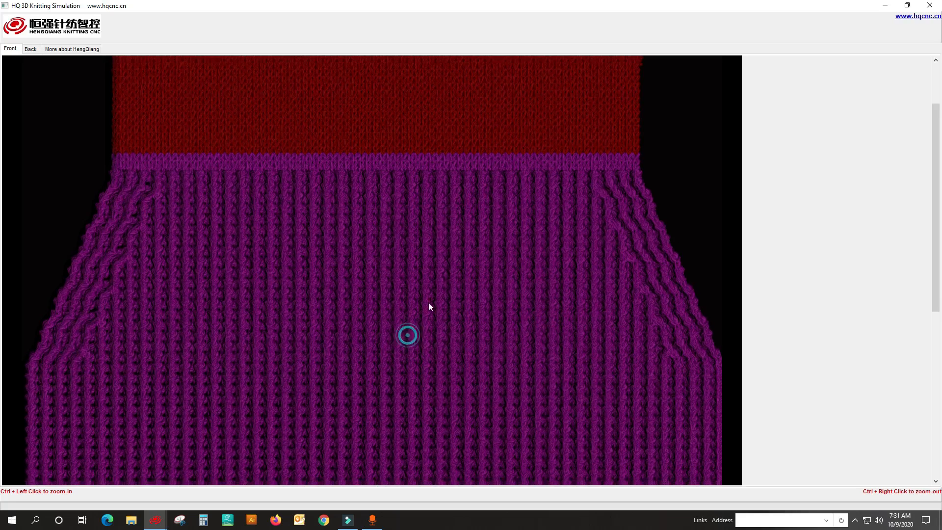
{"action": "scroll", "coordinate": [430, 294], "scroll_direction": "down", "scroll_amount": 1}
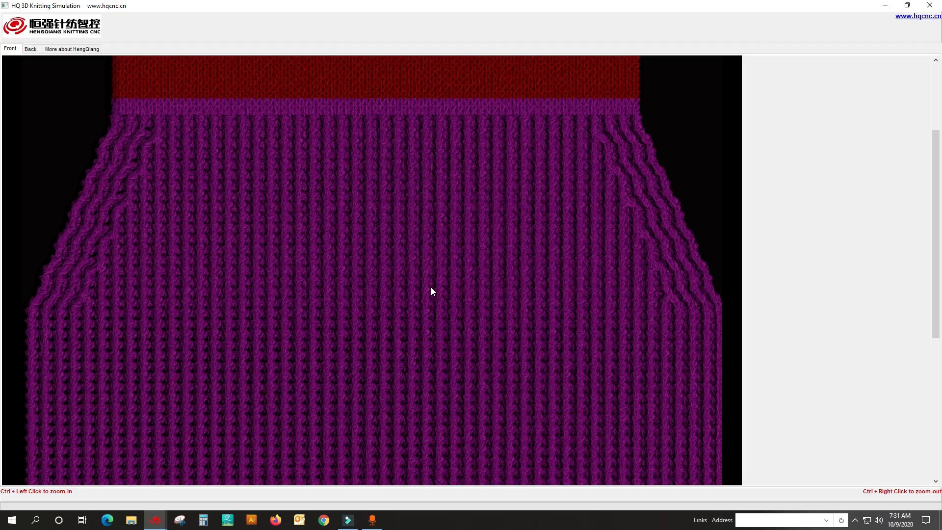
{"action": "scroll", "coordinate": [349, 276], "scroll_direction": "up", "scroll_amount": 3}
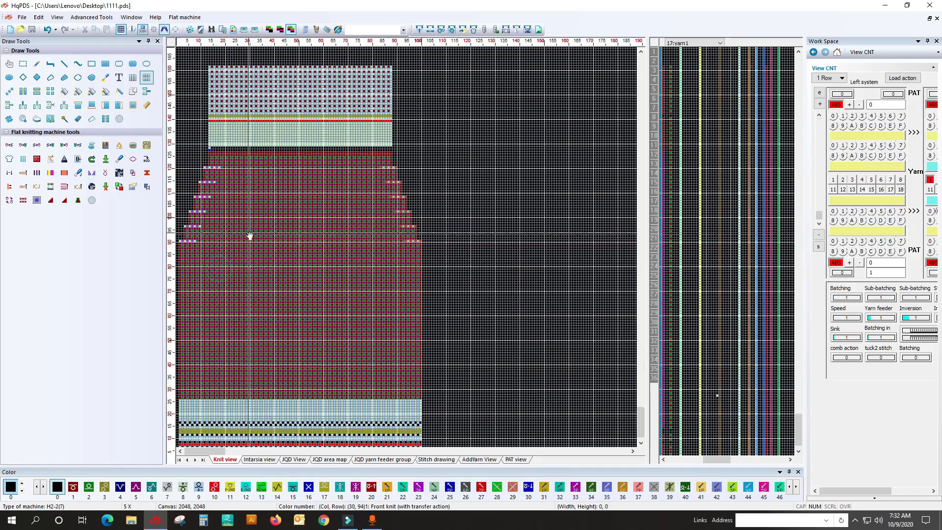
Examine the decrease steps on both sides and the tuck body down to the ribbing in the knit view
{"action": "scroll", "coordinate": [250, 236], "scroll_direction": "up", "scroll_amount": 3}
{"action": "scroll", "coordinate": [298, 241], "scroll_direction": "up", "scroll_amount": 2}
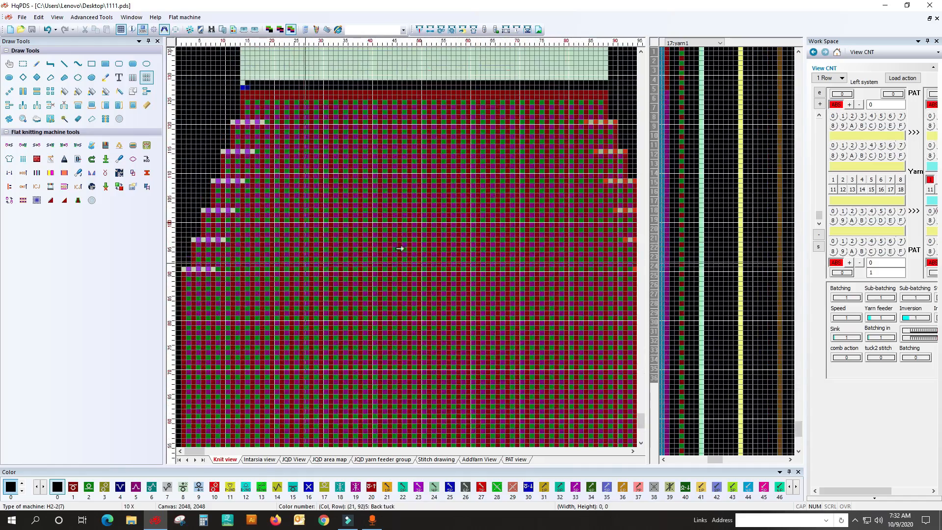
{"action": "scroll", "coordinate": [283, 261], "scroll_direction": "down", "scroll_amount": 1}
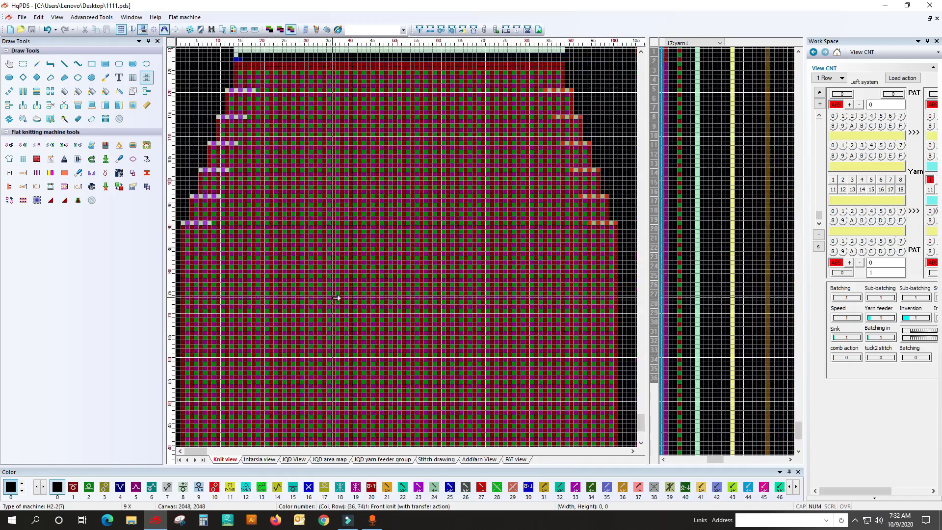
{"action": "scroll", "coordinate": [336, 298], "scroll_direction": "up", "scroll_amount": 3}
{"action": "scroll", "coordinate": [338, 249], "scroll_direction": "down", "scroll_amount": 3}
{"action": "left_click_drag", "start_coordinate": [305, 285], "coordinate": [387, 236]}
{"action": "scroll", "coordinate": [271, 301], "scroll_direction": "up", "scroll_amount": 2}
{"action": "scroll", "coordinate": [271, 301], "scroll_direction": "down", "scroll_amount": 1}
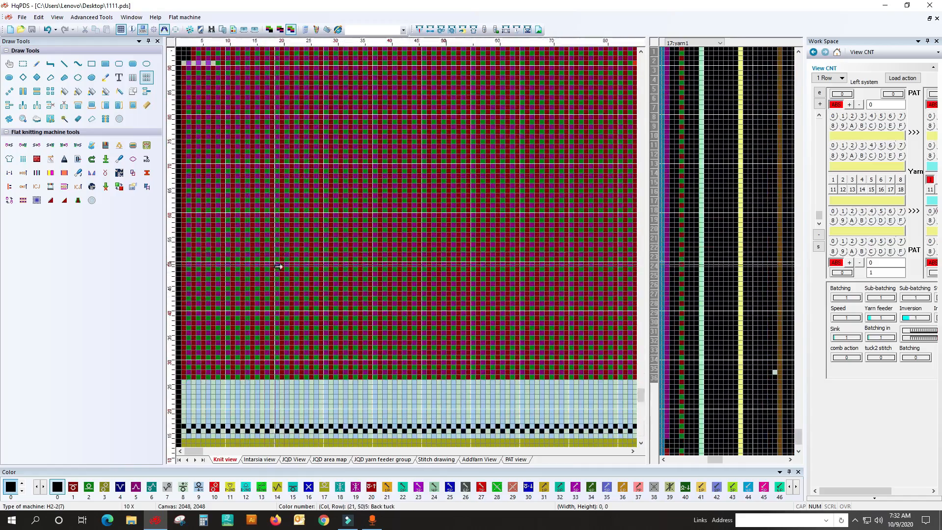
{"action": "scroll", "coordinate": [315, 258], "scroll_direction": "up", "scroll_amount": 4}
{"action": "scroll", "coordinate": [344, 181], "scroll_direction": "up", "scroll_amount": 5}
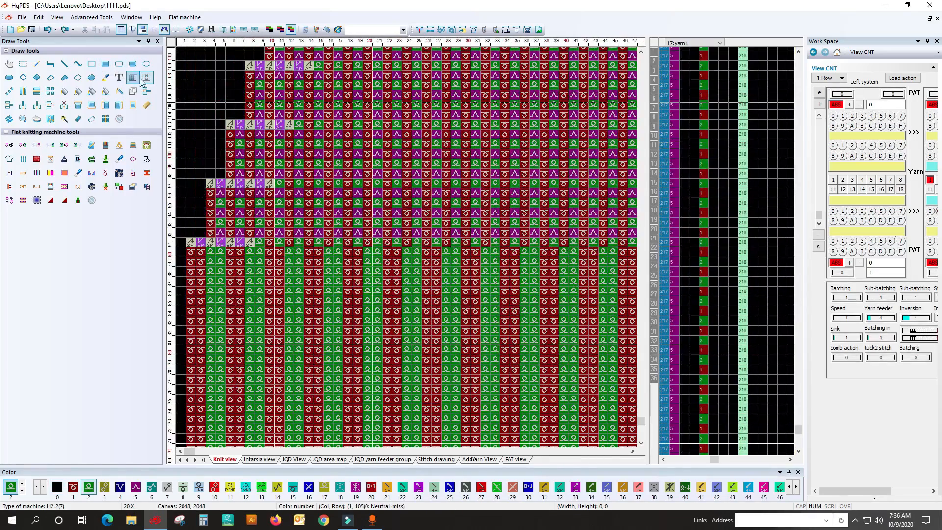
Select a block of the 2x2 rib below row 90 and copy it upward over the tuck rows, up to about row 102
{"action": "left_click", "coordinate": [143, 79]}
{"action": "scroll", "coordinate": [437, 270], "scroll_direction": "down", "scroll_amount": 5}
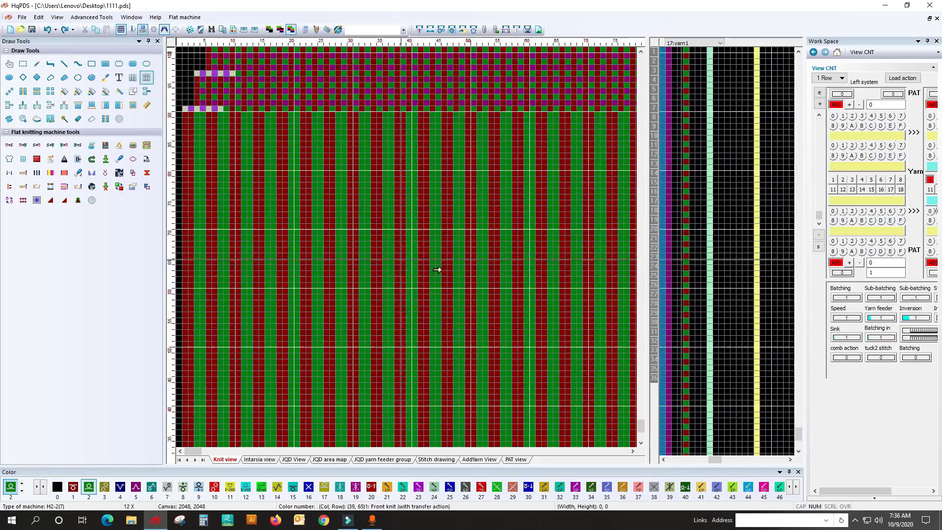
{"action": "scroll", "coordinate": [432, 268], "scroll_direction": "down", "scroll_amount": 4}
{"action": "scroll", "coordinate": [274, 246], "scroll_direction": "up", "scroll_amount": 5}
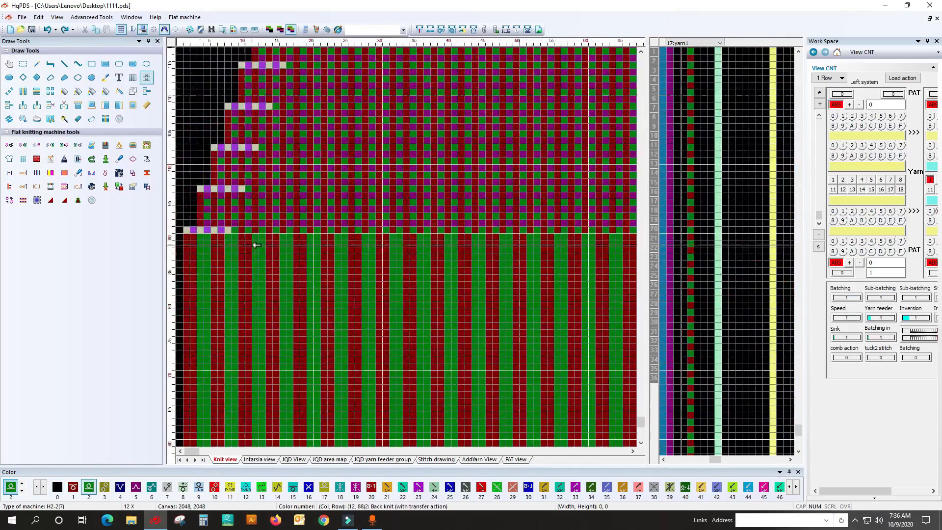
{"action": "scroll", "coordinate": [254, 246], "scroll_direction": "up", "scroll_amount": 2}
{"action": "left_click_drag", "start_coordinate": [296, 252], "coordinate": [429, 322]}
{"action": "mouse_move", "coordinate": [362, 257]}
{"action": "left_mouse_down"}
{"action": "mouse_move", "coordinate": [362, 160]}
{"action": "mouse_move", "coordinate": [348, 137]}
{"action": "left_mouse_up"}
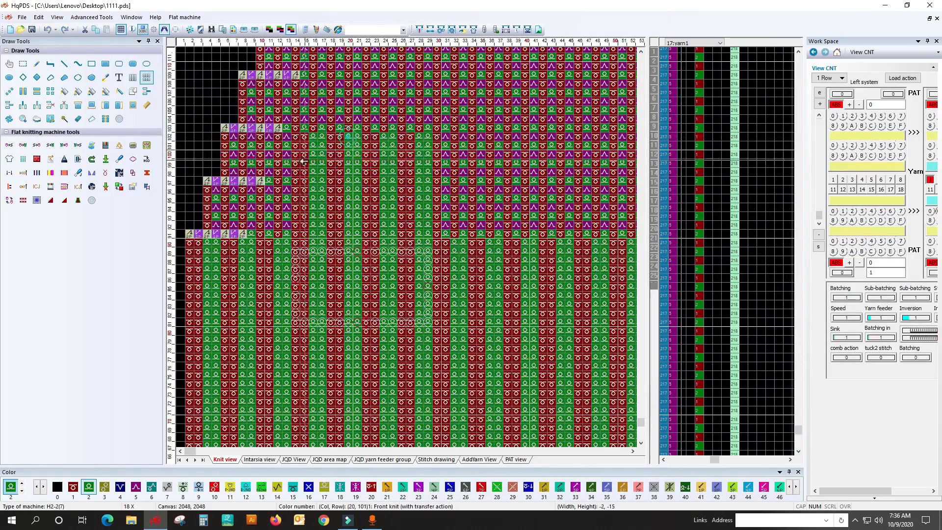
Copy another 2x2 rib block upward at the left edge, covering the row 91 decreases and the rows up to 96
{"action": "scroll", "coordinate": [284, 141], "scroll_direction": "up", "scroll_amount": 1}
{"action": "left_click_drag", "start_coordinate": [209, 361], "coordinate": [327, 399]}
{"action": "left_click_drag", "start_coordinate": [295, 362], "coordinate": [289, 301]}
{"action": "mouse_move", "coordinate": [190, 361]}
{"action": "left_mouse_down"}
{"action": "mouse_move", "coordinate": [199, 373]}
{"action": "mouse_move", "coordinate": [196, 350]}
{"action": "left_mouse_up"}
{"action": "right_click", "coordinate": [242, 350]}
{"action": "scroll", "coordinate": [221, 307], "scroll_direction": "down", "scroll_amount": 2}
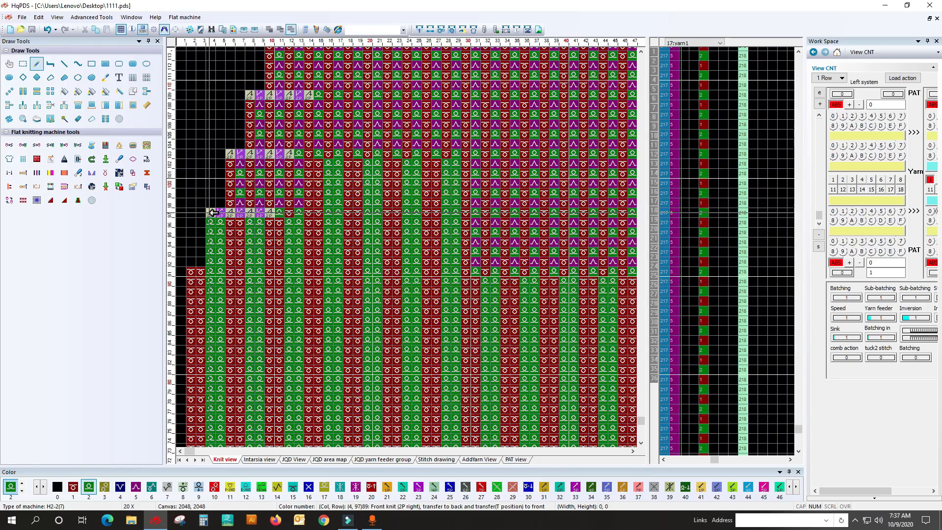
Replace the first four decrease stitches on row 97 with two stitches of colour 94 followed by two of colour 99
{"action": "left_click", "coordinate": [44, 487]}
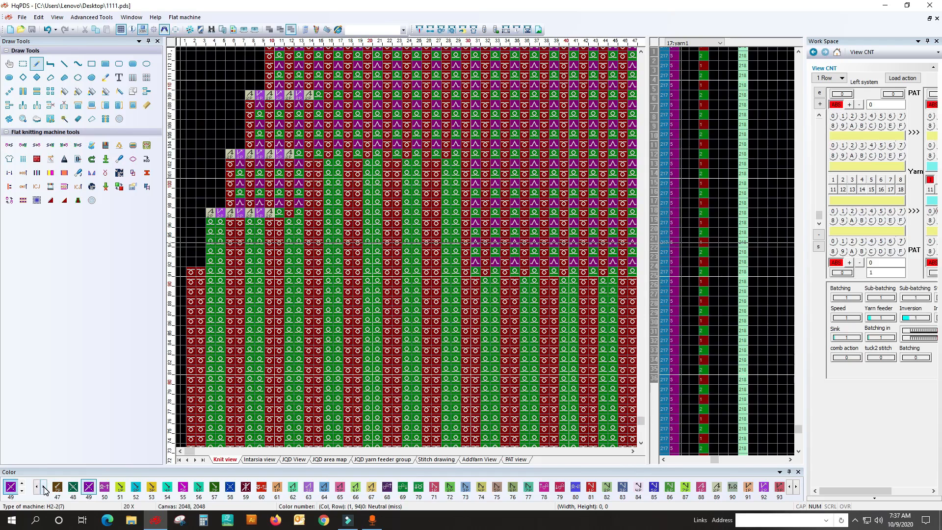
{"action": "left_click", "coordinate": [44, 488]}
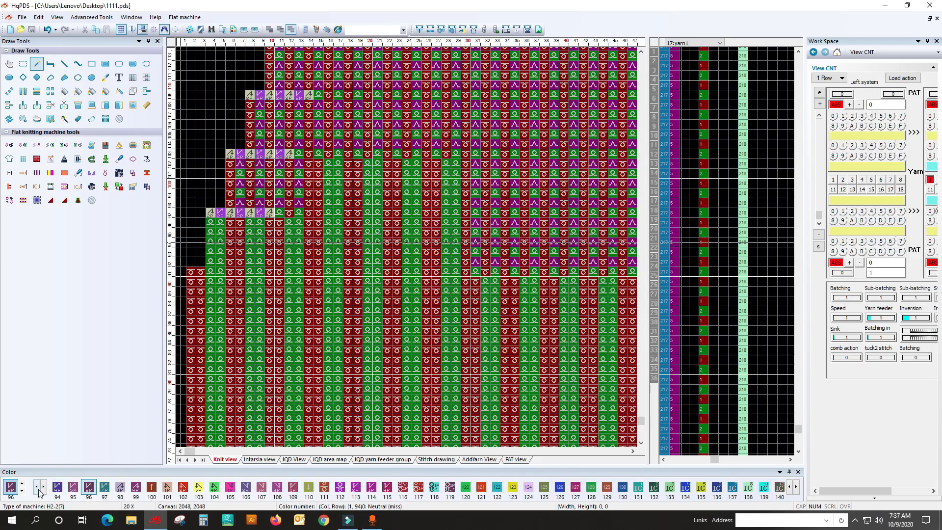
{"action": "left_click", "coordinate": [38, 489]}
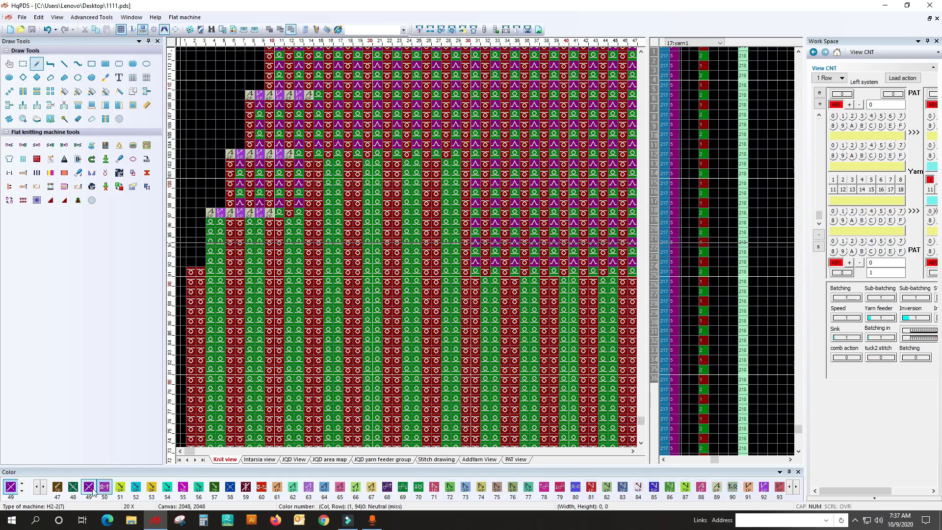
{"action": "left_click", "coordinate": [43, 488]}
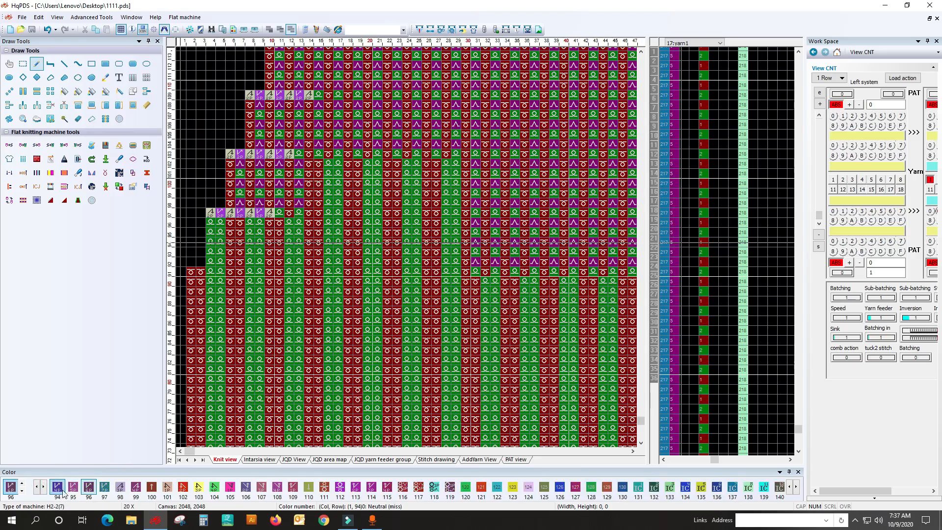
{"action": "left_click", "coordinate": [57, 488]}
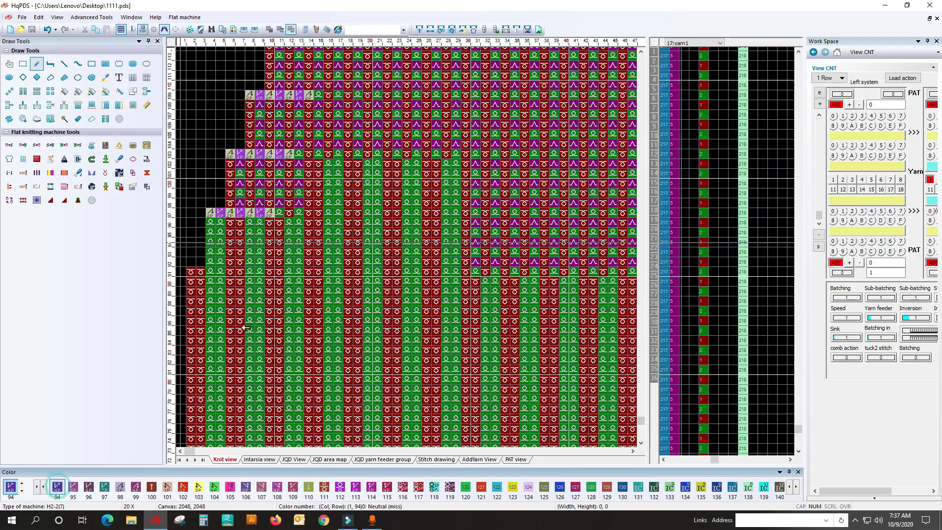
{"action": "left_click", "coordinate": [215, 213]}
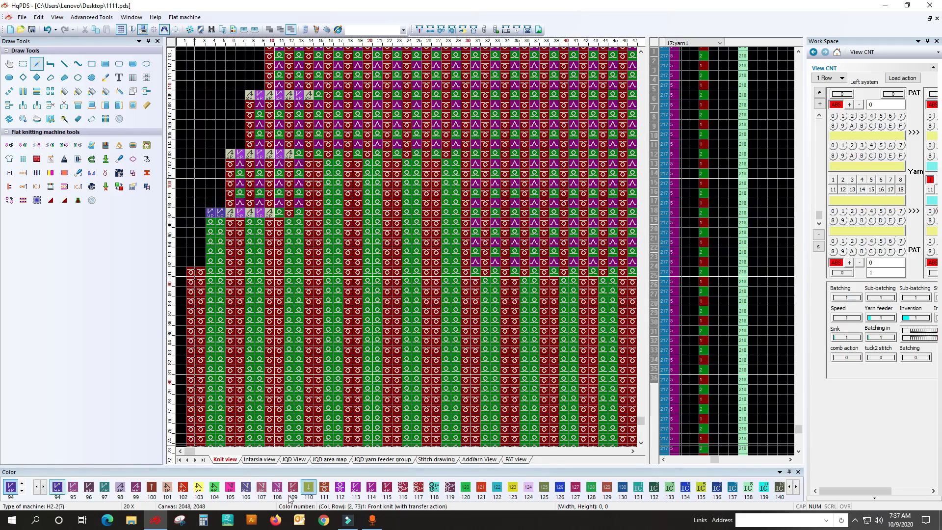
{"action": "left_click", "coordinate": [138, 491]}
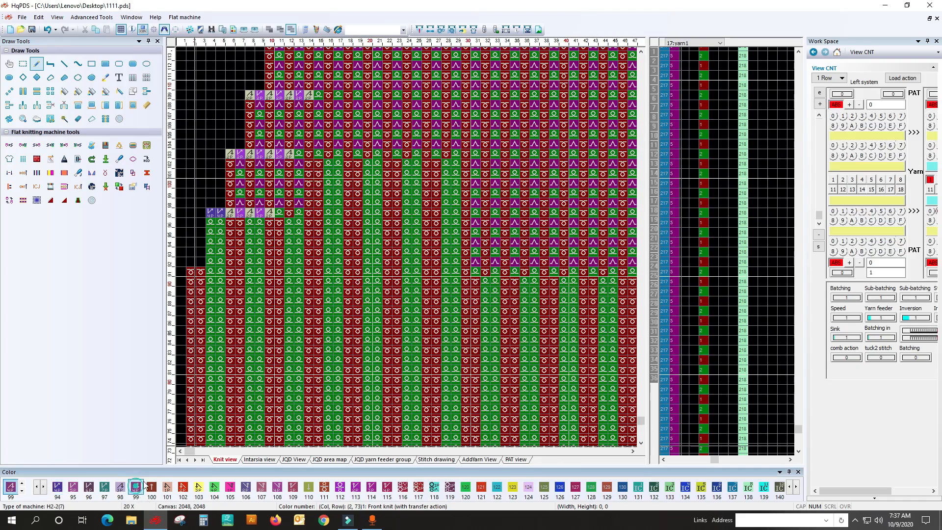
{"action": "left_click", "coordinate": [231, 214]}
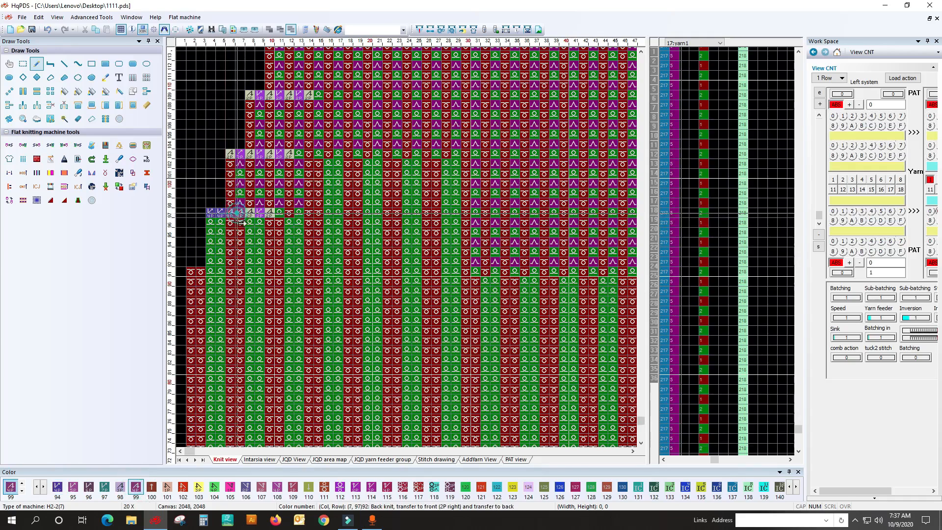
Build a decrease row of alternating colour 94 and 99 pairs on row 91 and clear the outer four columns up to row 98
{"action": "left_click", "coordinate": [147, 77]}
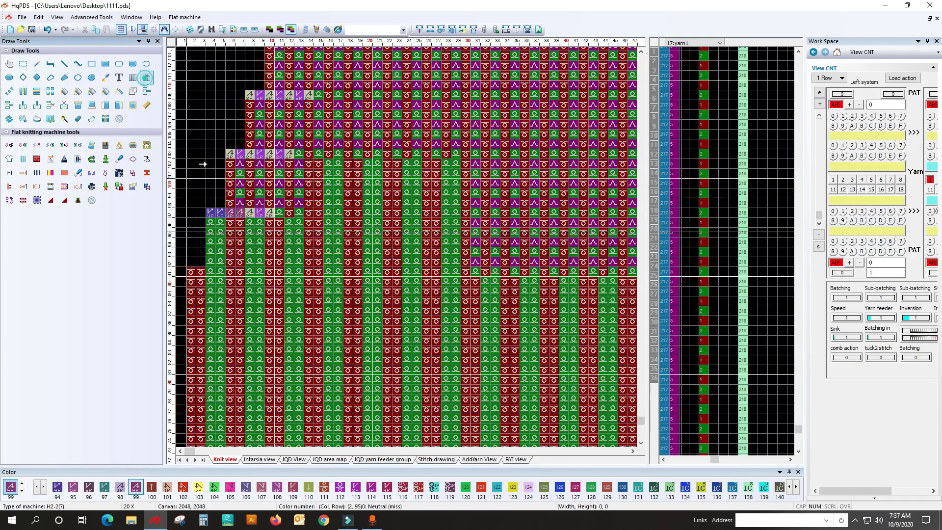
{"action": "mouse_move", "coordinate": [236, 228]}
{"action": "left_mouse_down"}
{"action": "mouse_move", "coordinate": [317, 223]}
{"action": "mouse_move", "coordinate": [312, 212]}
{"action": "mouse_move", "coordinate": [210, 210]}
{"action": "mouse_move", "coordinate": [230, 271]}
{"action": "left_mouse_up"}
{"action": "left_click", "coordinate": [22, 64]}
{"action": "left_click", "coordinate": [254, 246]}
{"action": "scroll", "coordinate": [244, 245], "scroll_direction": "down", "scroll_amount": 1}
{"action": "scroll", "coordinate": [240, 245], "scroll_direction": "up", "scroll_amount": 1}
{"action": "left_click", "coordinate": [146, 77]}
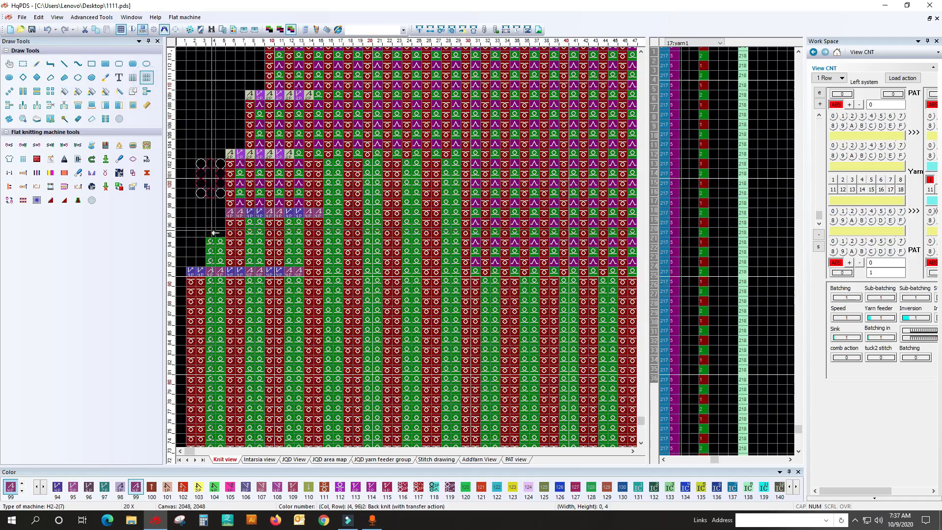
{"action": "left_click", "coordinate": [35, 28]}
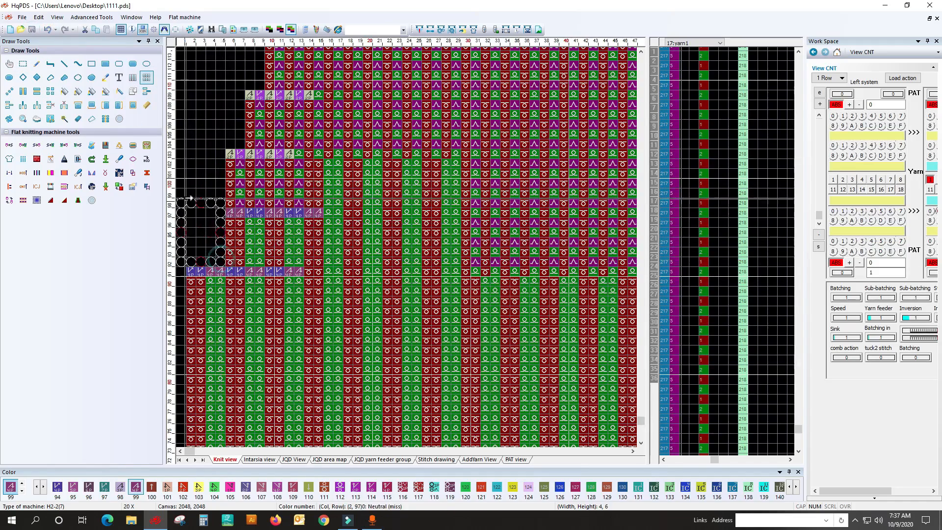
Select the decrease block starting on row 91 and copy it repeatedly four columns inward and six rows up, to row 115
{"action": "left_click_drag", "start_coordinate": [191, 272], "coordinate": [417, 223]}
{"action": "left_click", "coordinate": [14, 98]}
{"action": "left_click_drag", "start_coordinate": [222, 261], "coordinate": [257, 200]}
{"action": "scroll", "coordinate": [257, 200], "scroll_direction": "down", "scroll_amount": 1}
{"action": "left_click", "coordinate": [587, 162]}
{"action": "scroll", "coordinate": [587, 162], "scroll_direction": "down", "scroll_amount": 1}
{"action": "scroll", "coordinate": [374, 226], "scroll_direction": "up", "scroll_amount": 1}
Pick colour 0 and fill the leftover stitches outside the new left decrease steps with it, up to row 121
{"action": "left_click", "coordinate": [146, 78]}
{"action": "left_click", "coordinate": [278, 168]}
{"action": "scroll", "coordinate": [250, 257], "scroll_direction": "up", "scroll_amount": 1}
{"action": "scroll", "coordinate": [249, 257], "scroll_direction": "up", "scroll_amount": 1}
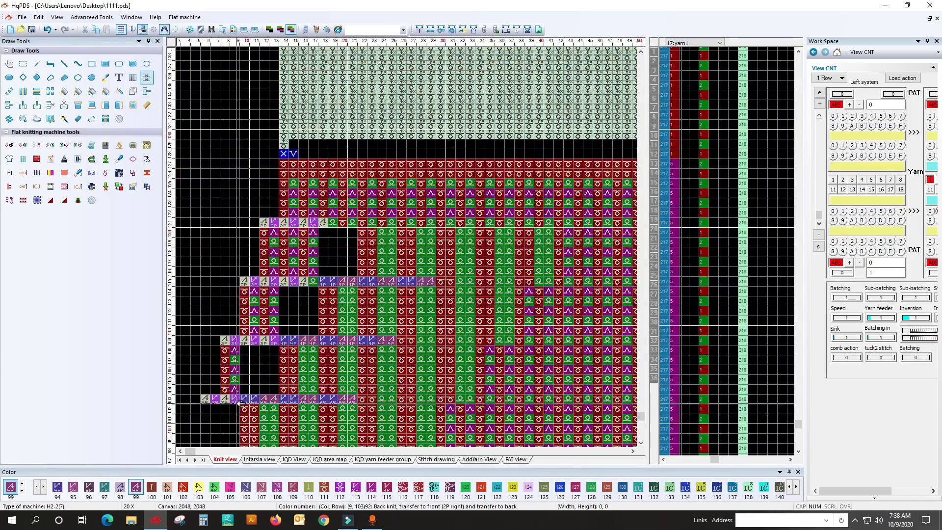
{"action": "left_click", "coordinate": [111, 67]}
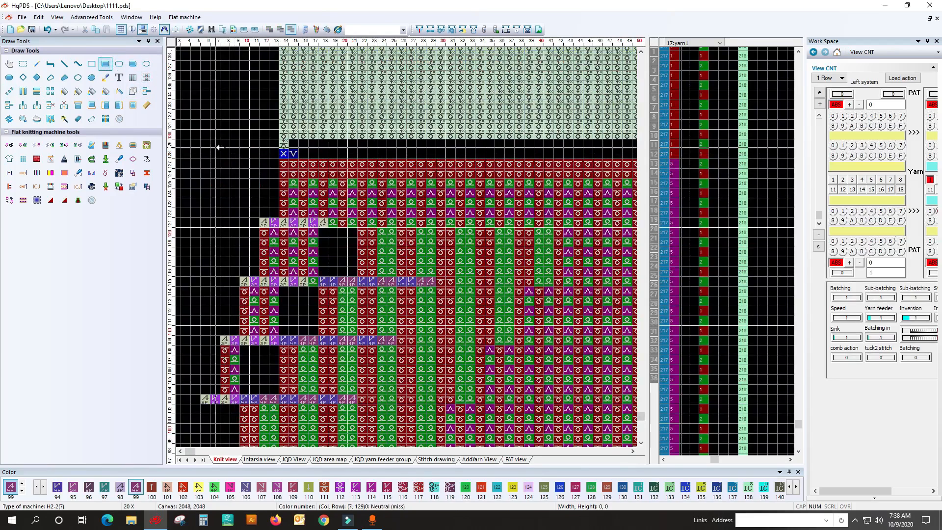
{"action": "right_click", "coordinate": [233, 148]}
{"action": "left_click", "coordinate": [245, 158]}
{"action": "left_click_drag", "start_coordinate": [235, 409], "coordinate": [204, 331]}
{"action": "left_click_drag", "start_coordinate": [274, 356], "coordinate": [228, 269]}
{"action": "left_click_drag", "start_coordinate": [313, 294], "coordinate": [262, 225]}
{"action": "scroll", "coordinate": [365, 244], "scroll_direction": "down", "scroll_amount": 1}
{"action": "scroll", "coordinate": [368, 245], "scroll_direction": "up", "scroll_amount": 1}
{"action": "left_click_drag", "start_coordinate": [374, 273], "coordinate": [353, 261]}
Copy the left edge of the upper section, from row 122 upward, eight columns inward so it starts at column 22
{"action": "left_click", "coordinate": [8, 91]}
{"action": "scroll", "coordinate": [416, 213], "scroll_direction": "down", "scroll_amount": 1}
{"action": "left_click_drag", "start_coordinate": [279, 252], "coordinate": [410, 55]}
{"action": "scroll", "coordinate": [442, 135], "scroll_direction": "down", "scroll_amount": 1}
{"action": "scroll", "coordinate": [336, 231], "scroll_direction": "up", "scroll_amount": 1}
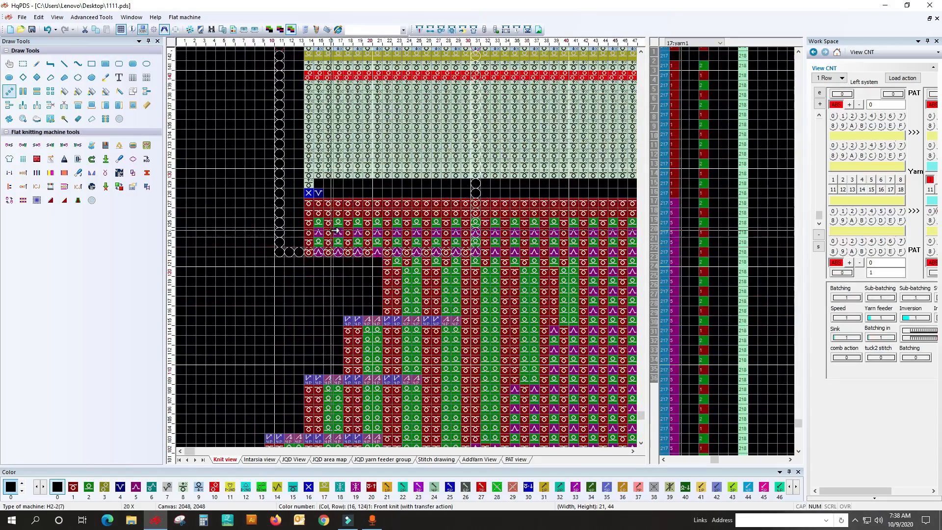
{"action": "left_click_drag", "start_coordinate": [330, 231], "coordinate": [476, 292]}
{"action": "key", "text": "Right"}
Extend the 2x2 rib over the leftover tuck stitches on the left and in the centre, up to row 126
{"action": "left_click", "coordinate": [147, 77]}
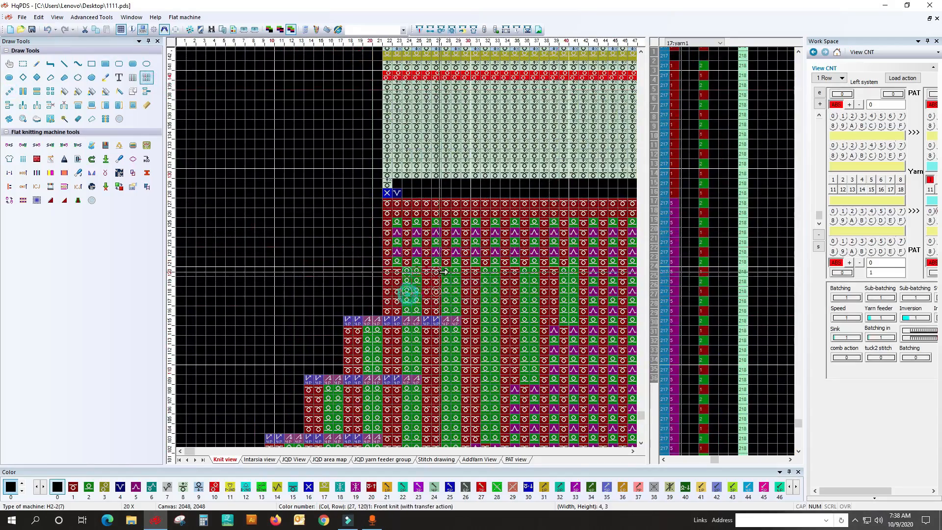
{"action": "scroll", "coordinate": [405, 267], "scroll_direction": "down", "scroll_amount": 1}
{"action": "left_click_drag", "start_coordinate": [366, 241], "coordinate": [484, 188]}
{"action": "scroll", "coordinate": [491, 208], "scroll_direction": "down", "scroll_amount": 2}
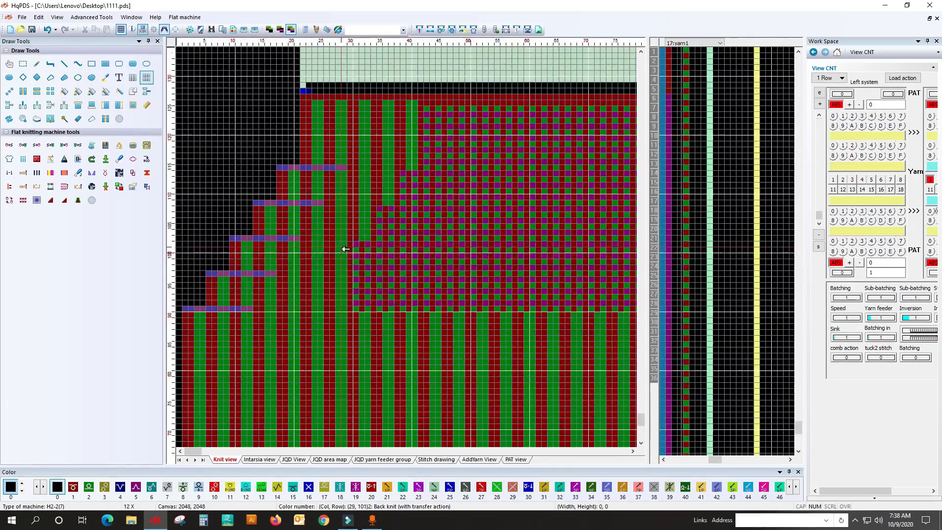
{"action": "scroll", "coordinate": [345, 255], "scroll_direction": "up", "scroll_amount": 1}
{"action": "left_click_drag", "start_coordinate": [378, 326], "coordinate": [608, 373]}
{"action": "left_click_drag", "start_coordinate": [534, 358], "coordinate": [525, 179]}
{"action": "left_click_drag", "start_coordinate": [441, 203], "coordinate": [605, 250]}
{"action": "left_click_drag", "start_coordinate": [563, 226], "coordinate": [546, 74]}
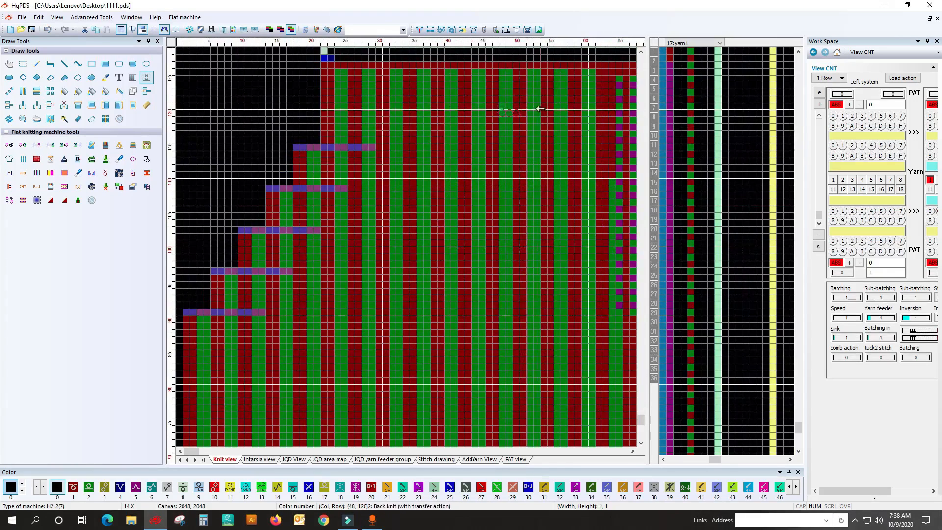
Select the 34 by 31 left decrease block and place a horizontally mirrored copy on the right side from row 91
{"action": "scroll", "coordinate": [411, 248], "scroll_direction": "down", "scroll_amount": 1}
{"action": "scroll", "coordinate": [411, 248], "scroll_direction": "down", "scroll_amount": 3}
{"action": "scroll", "coordinate": [393, 243], "scroll_direction": "up", "scroll_amount": 3}
{"action": "left_click_drag", "start_coordinate": [396, 127], "coordinate": [209, 262]}
{"action": "scroll", "coordinate": [211, 304], "scroll_direction": "up", "scroll_amount": 1}
{"action": "left_click", "coordinate": [190, 258]}
{"action": "left_click", "coordinate": [23, 92]}
{"action": "left_click", "coordinate": [311, 231]}
{"action": "scroll", "coordinate": [574, 253], "scroll_direction": "down", "scroll_amount": 3}
{"action": "scroll", "coordinate": [314, 236], "scroll_direction": "down", "scroll_amount": 1}
{"action": "scroll", "coordinate": [410, 247], "scroll_direction": "up", "scroll_amount": 1}
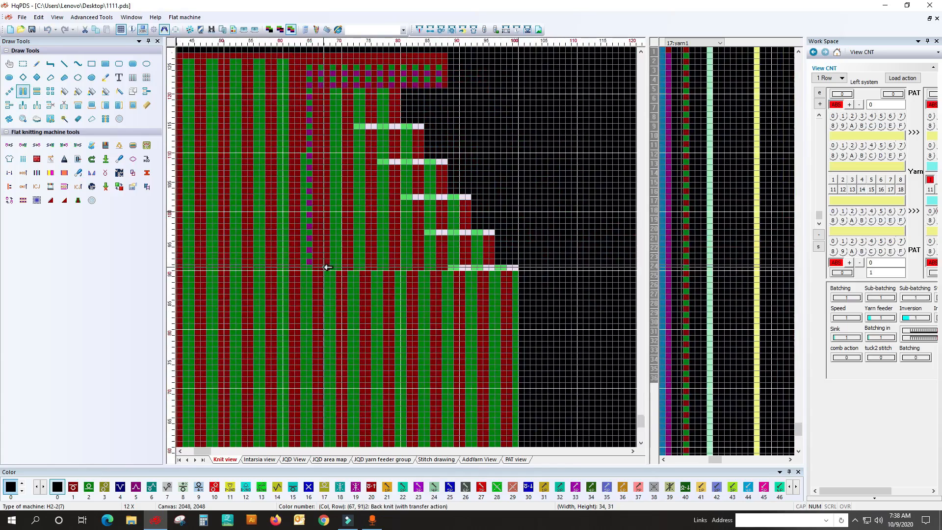
Remove the surplus edge column 100 on the right and select the 37 by 31 right decrease block
{"action": "scroll", "coordinate": [326, 265], "scroll_direction": "up", "scroll_amount": 2}
{"action": "left_click", "coordinate": [23, 63]}
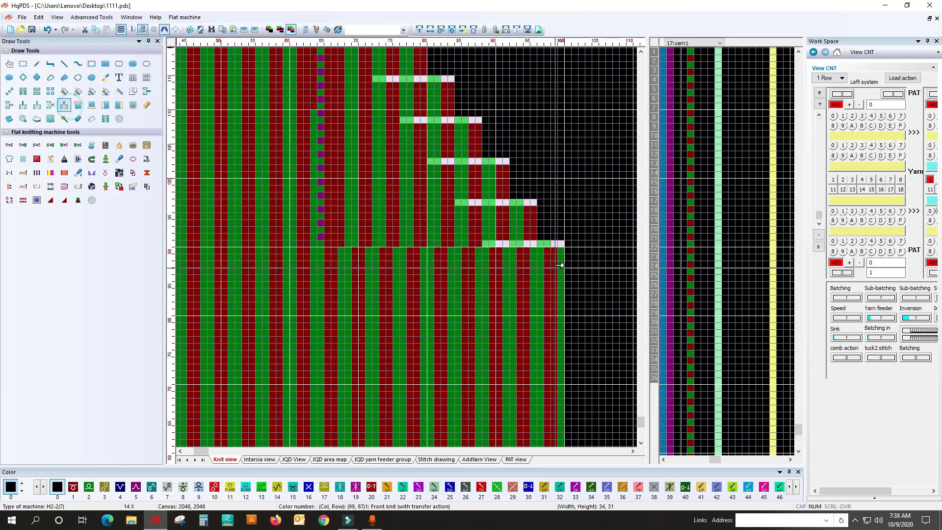
{"action": "left_click", "coordinate": [105, 105]}
{"action": "left_click", "coordinate": [10, 91]}
{"action": "scroll", "coordinate": [383, 186], "scroll_direction": "down", "scroll_amount": 1}
{"action": "left_click_drag", "start_coordinate": [535, 251], "coordinate": [293, 100]}
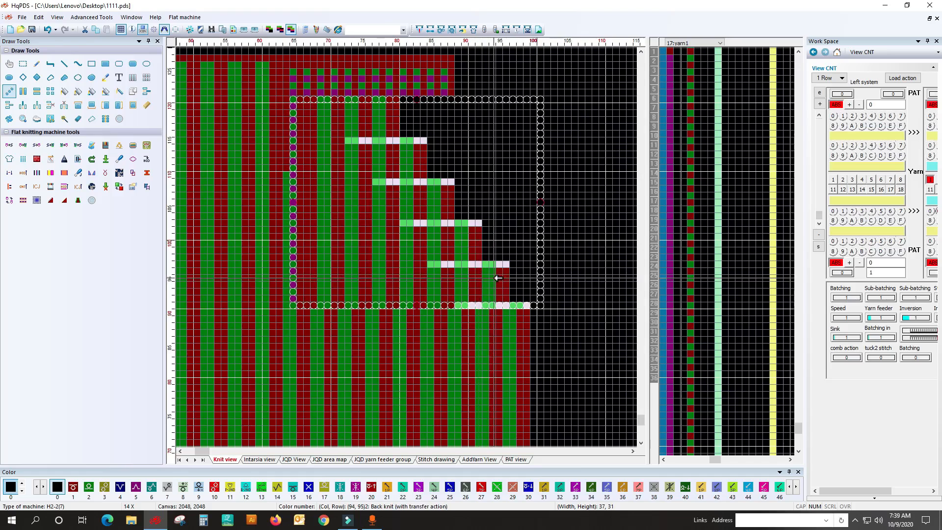
{"action": "scroll", "coordinate": [481, 275], "scroll_direction": "up", "scroll_amount": 5}
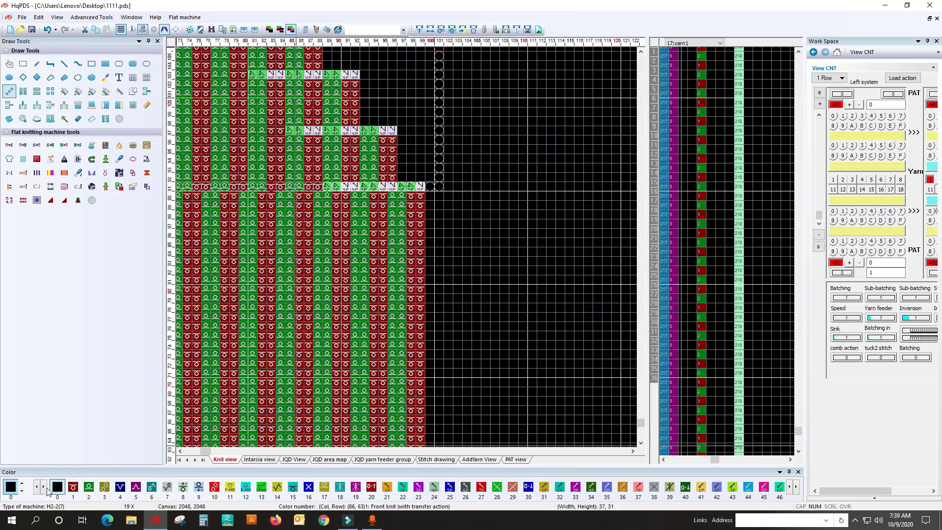
{"action": "left_click", "coordinate": [44, 488]}
{"action": "left_click", "coordinate": [44, 487]}
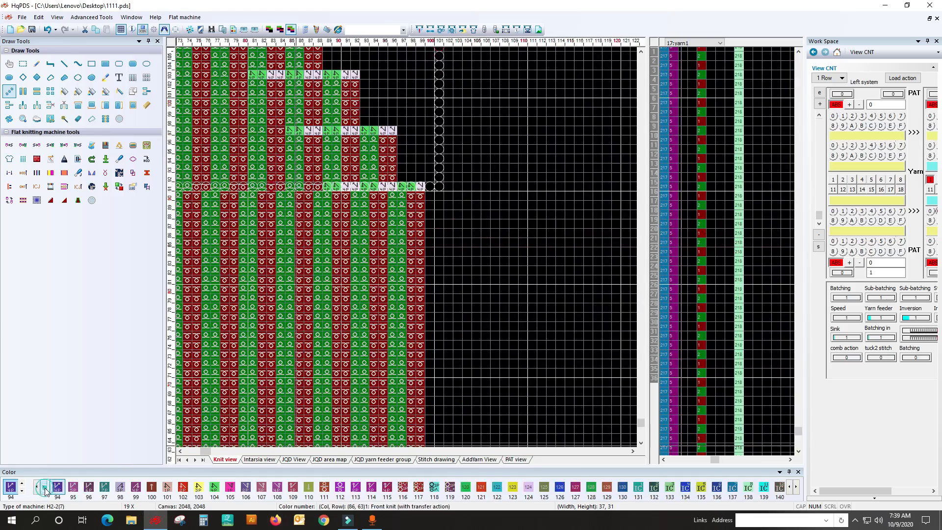
{"action": "scroll", "coordinate": [268, 230], "scroll_direction": "up", "scroll_amount": 1}
{"action": "scroll", "coordinate": [415, 275], "scroll_direction": "down", "scroll_amount": 1}
{"action": "scroll", "coordinate": [410, 247], "scroll_direction": "down", "scroll_amount": 2}
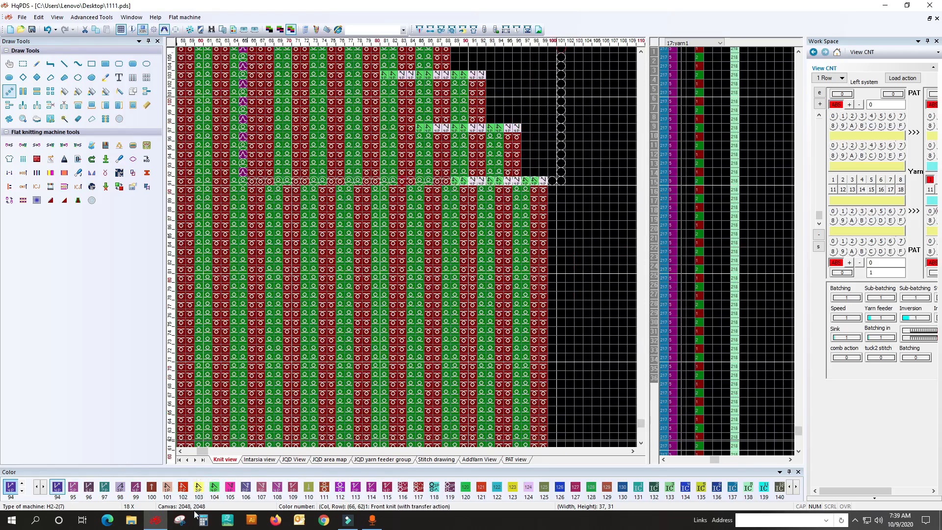
{"action": "left_click", "coordinate": [36, 486]}
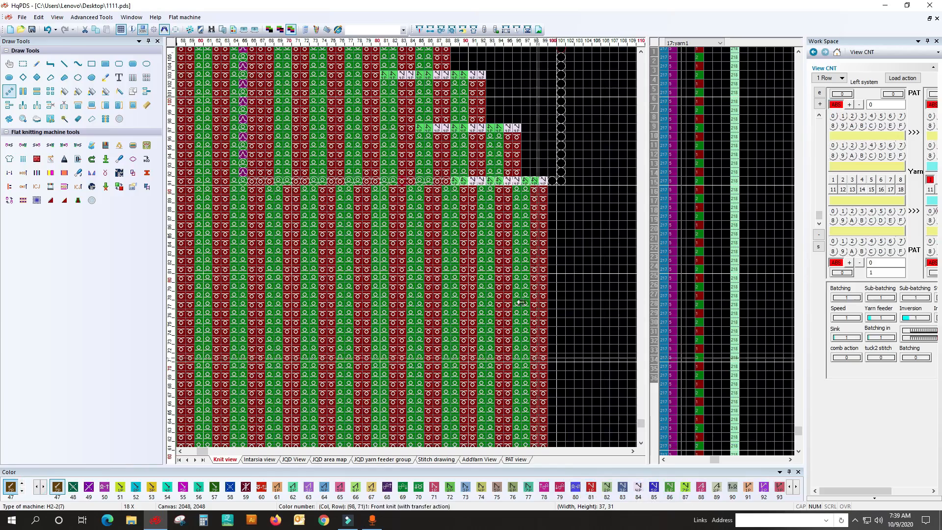
Shift the right decrease stitches on row 91 one column outward so a full stitch pair ends at column 99
{"action": "left_click", "coordinate": [147, 77]}
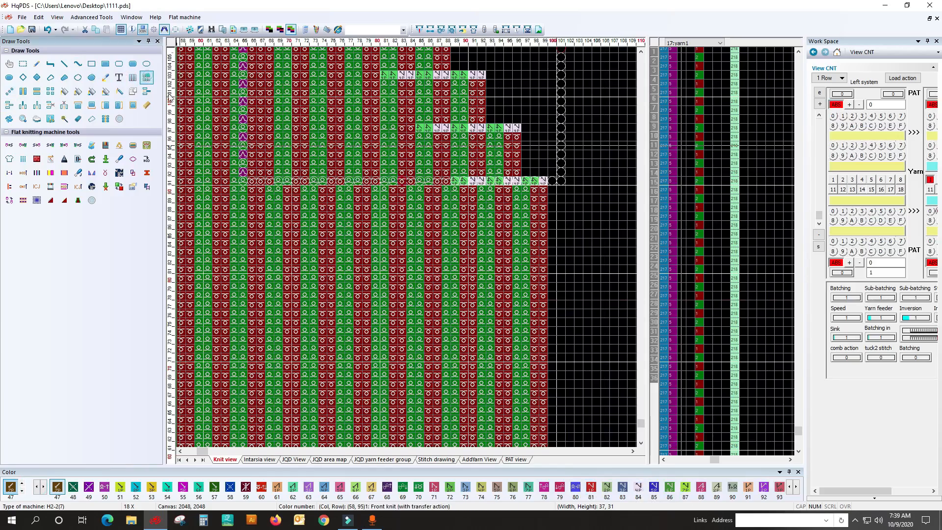
{"action": "scroll", "coordinate": [584, 196], "scroll_direction": "down", "scroll_amount": 2}
{"action": "scroll", "coordinate": [411, 245], "scroll_direction": "up", "scroll_amount": 2}
{"action": "left_click_drag", "start_coordinate": [313, 278], "coordinate": [392, 246]}
{"action": "scroll", "coordinate": [331, 260], "scroll_direction": "down", "scroll_amount": 1}
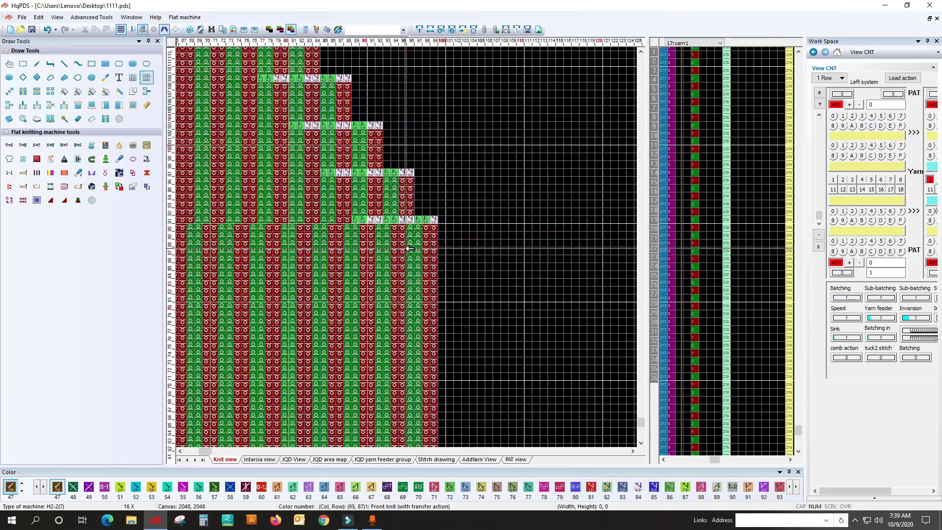
{"action": "scroll", "coordinate": [408, 246], "scroll_direction": "up", "scroll_amount": 1}
{"action": "left_click", "coordinate": [22, 66]}
{"action": "left_click_drag", "start_coordinate": [330, 216], "coordinate": [505, 279]}
{"action": "left_click", "coordinate": [465, 261]}
{"action": "left_click", "coordinate": [146, 78]}
{"action": "left_click", "coordinate": [465, 197]}
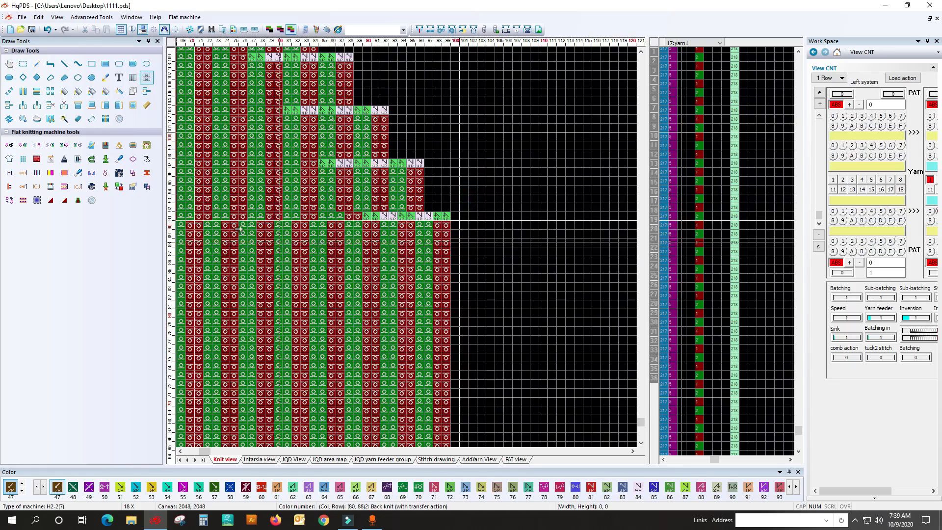
Copy a 29 by 8 block of the rib below row 91 upward to realign the right-side rib through row 102
{"action": "scroll", "coordinate": [213, 240], "scroll_direction": "down", "scroll_amount": 1}
{"action": "left_click_drag", "start_coordinate": [325, 251], "coordinate": [567, 306]}
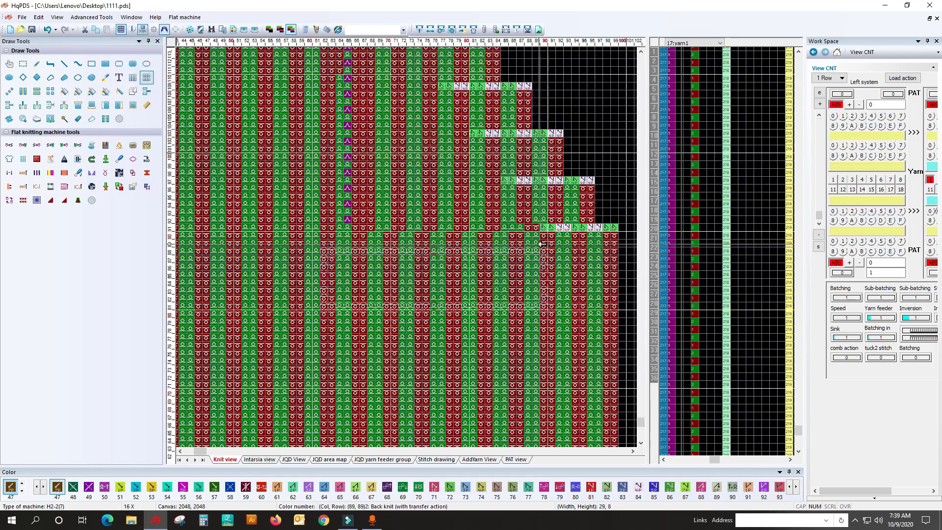
{"action": "left_click_drag", "start_coordinate": [396, 238], "coordinate": [391, 144]}
Try to copy the 11 by 6 decrease block from row 91 repeatedly three columns inward and six rows up, to row 115
{"action": "left_click", "coordinate": [10, 92]}
{"action": "scroll", "coordinate": [411, 247], "scroll_direction": "up", "scroll_amount": 1}
{"action": "mouse_move", "coordinate": [474, 231]}
{"action": "left_mouse_down"}
{"action": "mouse_move", "coordinate": [467, 224]}
{"action": "mouse_move", "coordinate": [540, 314]}
{"action": "mouse_move", "coordinate": [532, 280]}
{"action": "left_mouse_up"}
{"action": "mouse_move", "coordinate": [506, 163]}
{"action": "left_mouse_down"}
{"action": "mouse_move", "coordinate": [526, 182]}
{"action": "mouse_move", "coordinate": [530, 203]}
{"action": "left_mouse_up"}
{"action": "left_click_drag", "start_coordinate": [467, 217], "coordinate": [543, 269]}
{"action": "mouse_move", "coordinate": [465, 216]}
{"action": "left_mouse_down"}
{"action": "mouse_move", "coordinate": [534, 251]}
{"action": "mouse_move", "coordinate": [550, 271]}
{"action": "mouse_move", "coordinate": [527, 170]}
{"action": "mouse_move", "coordinate": [521, 211]}
{"action": "left_mouse_up"}
{"action": "left_click", "coordinate": [15, 90]}
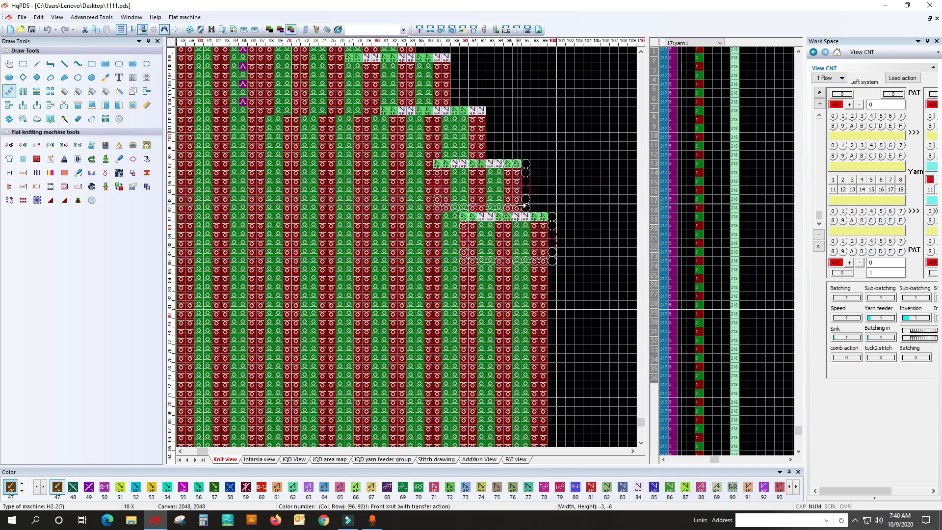
{"action": "scroll", "coordinate": [586, 177], "scroll_direction": "down", "scroll_amount": 1}
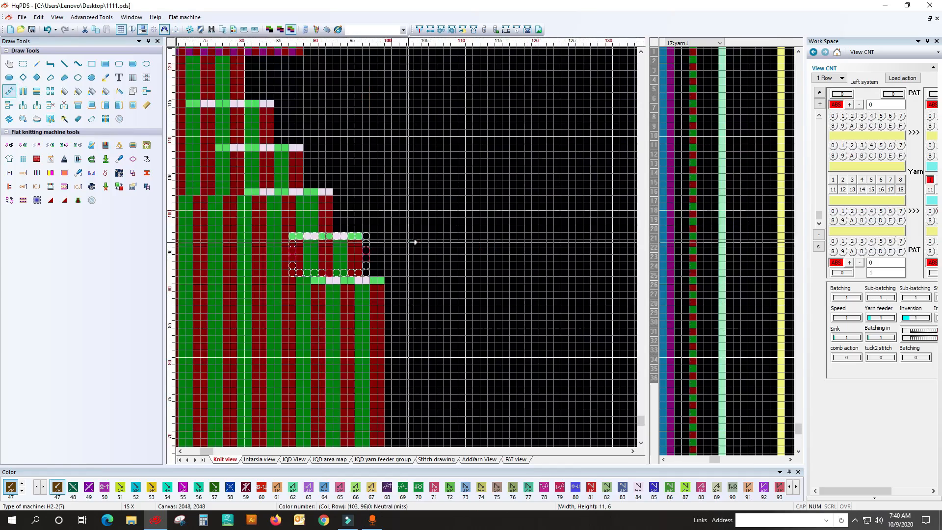
{"action": "scroll", "coordinate": [406, 221], "scroll_direction": "down", "scroll_amount": 1}
{"action": "left_click", "coordinate": [426, 207]}
{"action": "left_click", "coordinate": [417, 191]}
{"action": "left_click", "coordinate": [411, 171]}
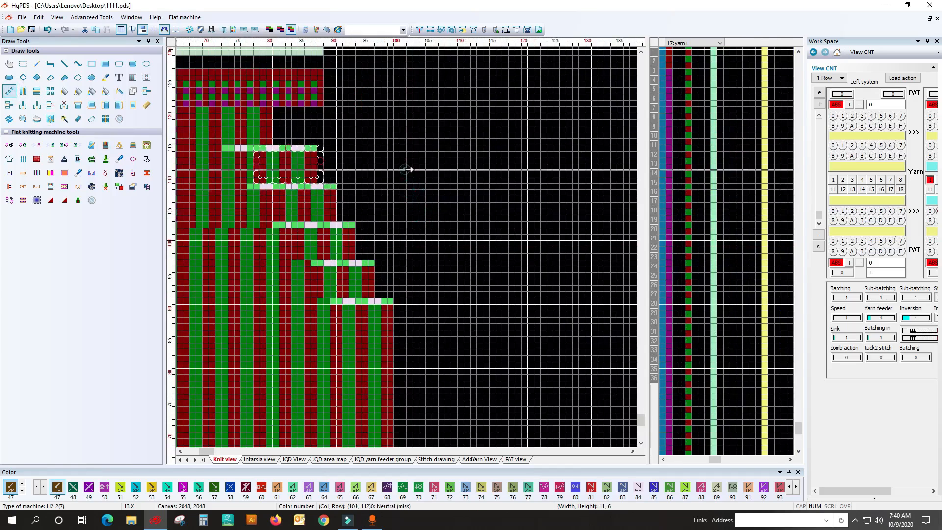
Select the 28 by 15 stitch area above row 91 on the right side and shift it one column inward
{"action": "left_click", "coordinate": [147, 77]}
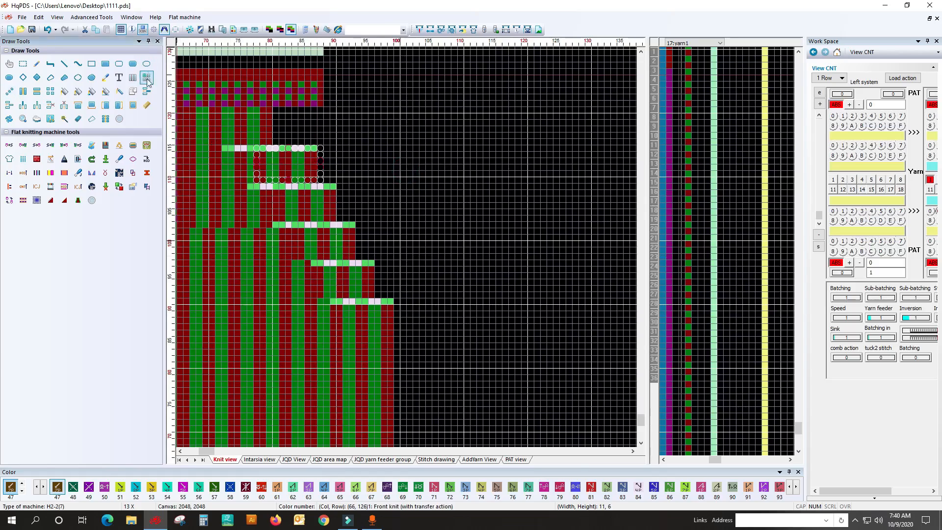
{"action": "scroll", "coordinate": [399, 315], "scroll_direction": "up", "scroll_amount": 3}
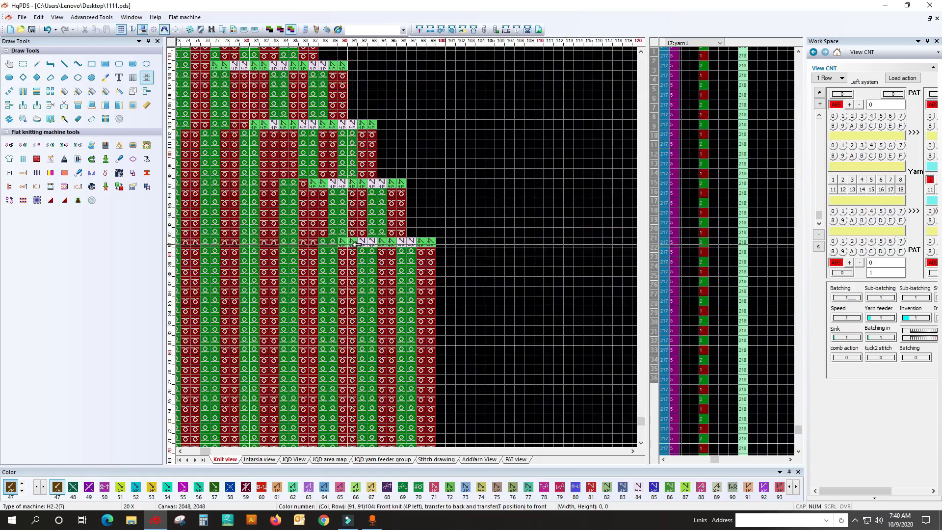
{"action": "scroll", "coordinate": [403, 253], "scroll_direction": "down", "scroll_amount": 1}
{"action": "scroll", "coordinate": [379, 266], "scroll_direction": "down", "scroll_amount": 3}
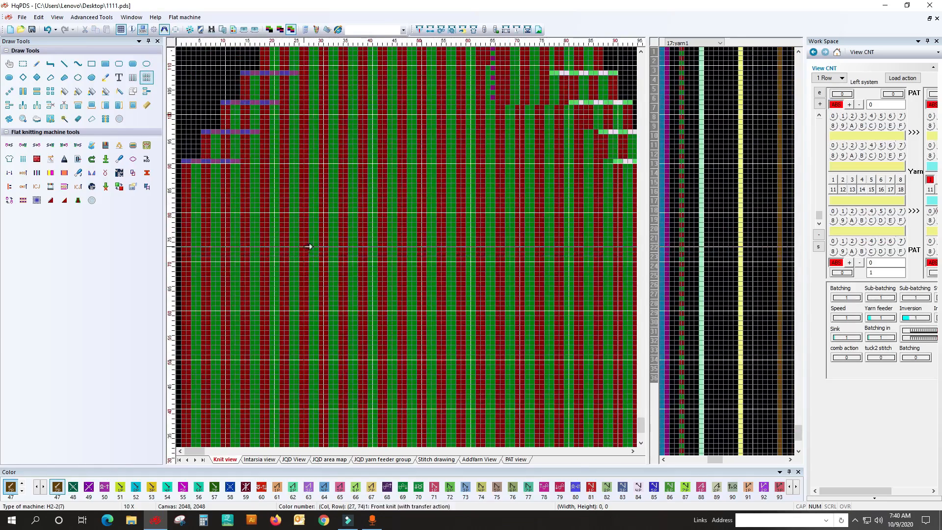
{"action": "scroll", "coordinate": [459, 164], "scroll_direction": "down", "scroll_amount": 1}
{"action": "scroll", "coordinate": [521, 247], "scroll_direction": "up", "scroll_amount": 4}
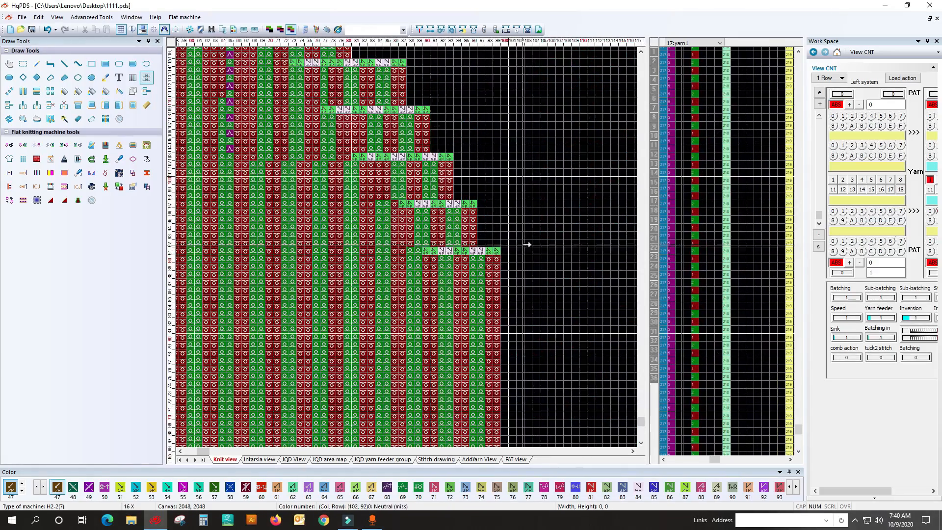
{"action": "left_click_drag", "start_coordinate": [515, 240], "coordinate": [300, 117]}
{"action": "scroll", "coordinate": [339, 130], "scroll_direction": "down", "scroll_amount": 1}
{"action": "mouse_move", "coordinate": [363, 153]}
{"action": "left_mouse_down"}
{"action": "mouse_move", "coordinate": [406, 247]}
{"action": "mouse_move", "coordinate": [373, 251]}
{"action": "left_mouse_up"}
{"action": "left_click", "coordinate": [22, 63]}
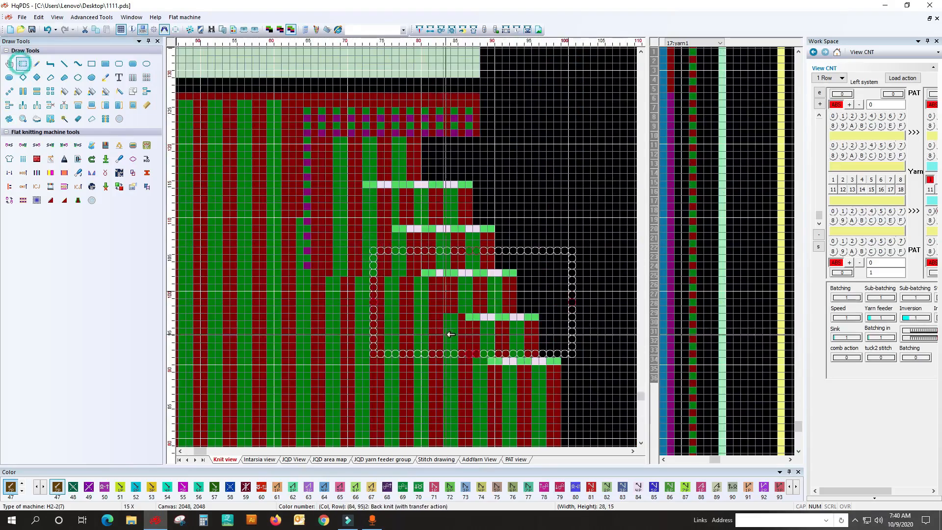
{"action": "scroll", "coordinate": [448, 330], "scroll_direction": "up", "scroll_amount": 1}
{"action": "left_click_drag", "start_coordinate": [524, 269], "coordinate": [522, 268]}
{"action": "left_click", "coordinate": [492, 337]}
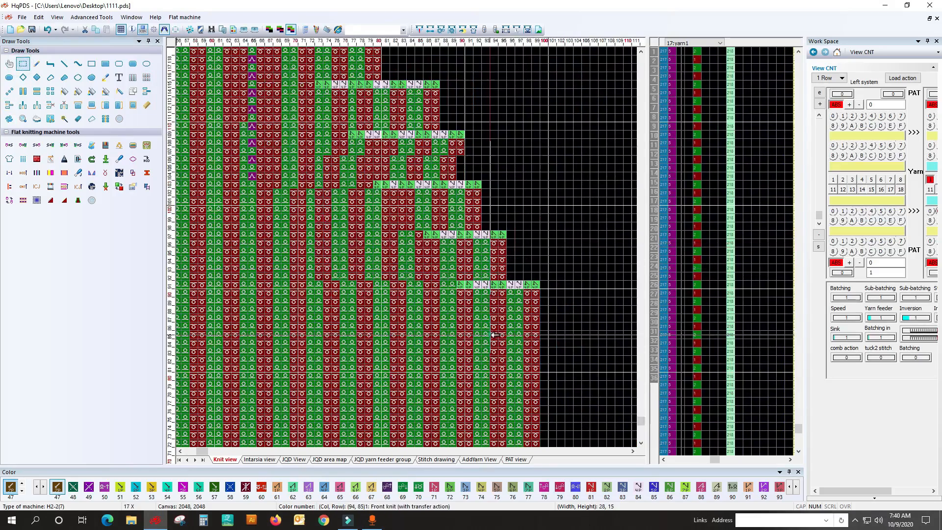
Copy rib stitches from below row 91 into rows 92 to 96 to realign the right-side rib
{"action": "left_click", "coordinate": [146, 77]}
{"action": "left_click_drag", "start_coordinate": [269, 309], "coordinate": [431, 352]}
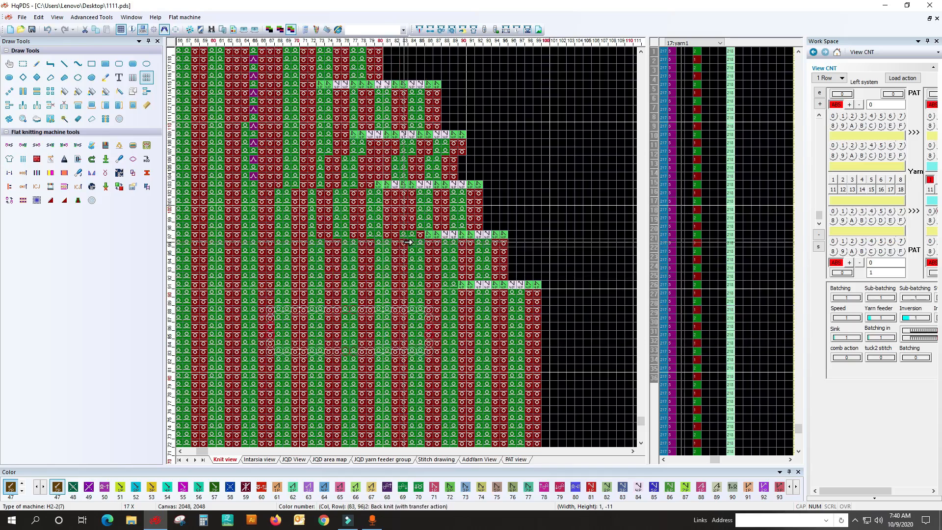
{"action": "left_click", "coordinate": [434, 245]}
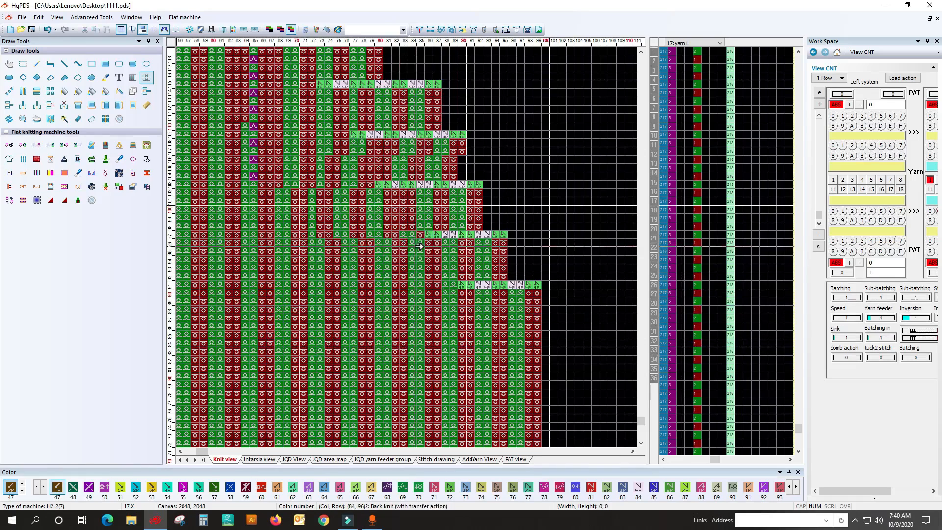
Copy the 28 by 6 right decrease block from row 91 repeatedly four columns inward and six rows up, to row 115
{"action": "left_click_drag", "start_coordinate": [313, 241], "coordinate": [541, 286]}
{"action": "right_click", "coordinate": [507, 219]}
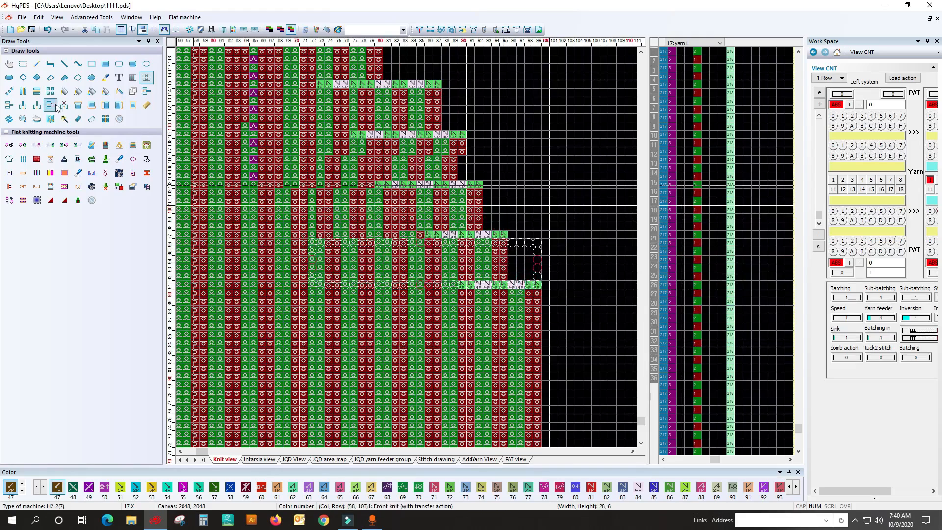
{"action": "left_click", "coordinate": [9, 91]}
{"action": "mouse_move", "coordinate": [540, 282]}
{"action": "left_mouse_down"}
{"action": "mouse_move", "coordinate": [501, 231]}
{"action": "mouse_move", "coordinate": [509, 234]}
{"action": "left_mouse_up"}
{"action": "left_click", "coordinate": [589, 189]}
{"action": "scroll", "coordinate": [597, 164], "scroll_direction": "down", "scroll_amount": 2}
{"action": "left_click", "coordinate": [384, 179]}
{"action": "left_click", "coordinate": [383, 177]}
{"action": "scroll", "coordinate": [384, 177], "scroll_direction": "down", "scroll_amount": 2}
Extend the 2x2 rib over the remaining tuck stitches above the right decrease steps, up to row 126
{"action": "left_click", "coordinate": [147, 77]}
{"action": "left_click_drag", "start_coordinate": [334, 197], "coordinate": [371, 180]}
{"action": "scroll", "coordinate": [335, 197], "scroll_direction": "up", "scroll_amount": 3}
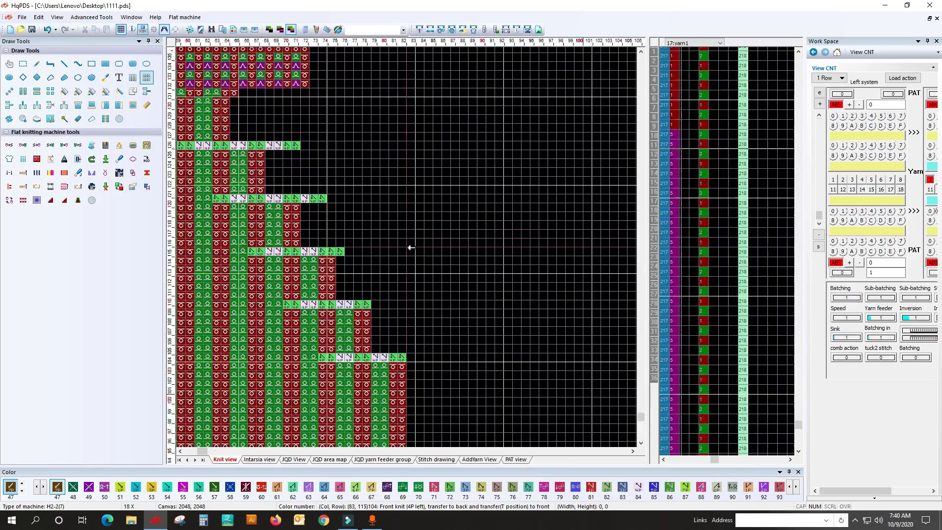
{"action": "left_click_drag", "start_coordinate": [205, 213], "coordinate": [476, 146]}
{"action": "left_click_drag", "start_coordinate": [383, 163], "coordinate": [481, 224]}
{"action": "mouse_move", "coordinate": [447, 200]}
{"action": "left_mouse_down"}
{"action": "mouse_move", "coordinate": [504, 114]}
{"action": "mouse_move", "coordinate": [450, 126]}
{"action": "mouse_move", "coordinate": [410, 210]}
{"action": "mouse_move", "coordinate": [410, 173]}
{"action": "left_mouse_up"}
{"action": "scroll", "coordinate": [506, 111], "scroll_direction": "down", "scroll_amount": 1}
{"action": "scroll", "coordinate": [459, 104], "scroll_direction": "down", "scroll_amount": 1}
{"action": "left_click", "coordinate": [410, 172]}
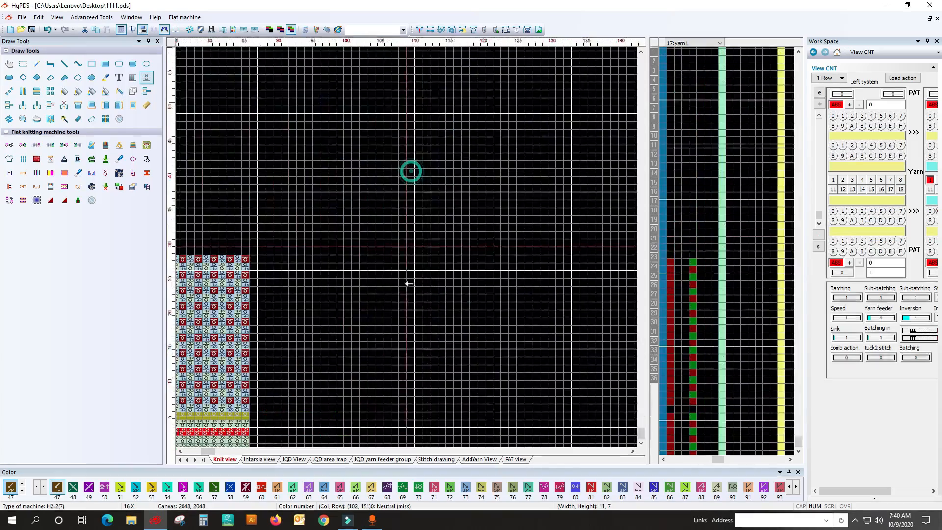
Trim the upper section to end at column 79 and clear leftover stitches outside the right steps with colour 0
{"action": "scroll", "coordinate": [410, 363], "scroll_direction": "down", "scroll_amount": 1}
{"action": "left_click_drag", "start_coordinate": [407, 324], "coordinate": [438, 304]}
{"action": "scroll", "coordinate": [407, 324], "scroll_direction": "up", "scroll_amount": 1}
{"action": "right_click", "coordinate": [351, 133]}
{"action": "left_click", "coordinate": [378, 151]}
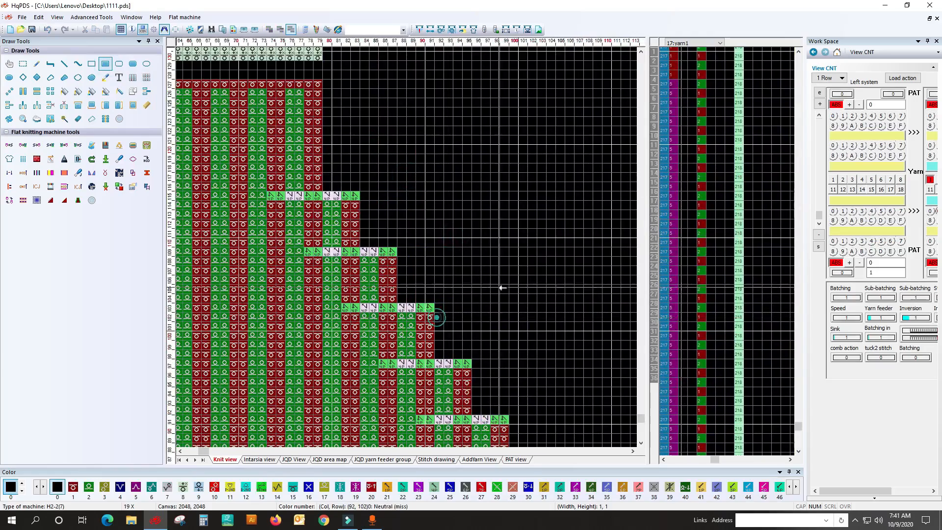
{"action": "scroll", "coordinate": [407, 256], "scroll_direction": "down", "scroll_amount": 1}
{"action": "scroll", "coordinate": [407, 255], "scroll_direction": "up", "scroll_amount": 1}
Compile the finished rib pattern and close the compiling report
{"action": "left_click", "coordinate": [145, 79]}
{"action": "scroll", "coordinate": [322, 234], "scroll_direction": "down", "scroll_amount": 3}
{"action": "left_click", "coordinate": [418, 31]}
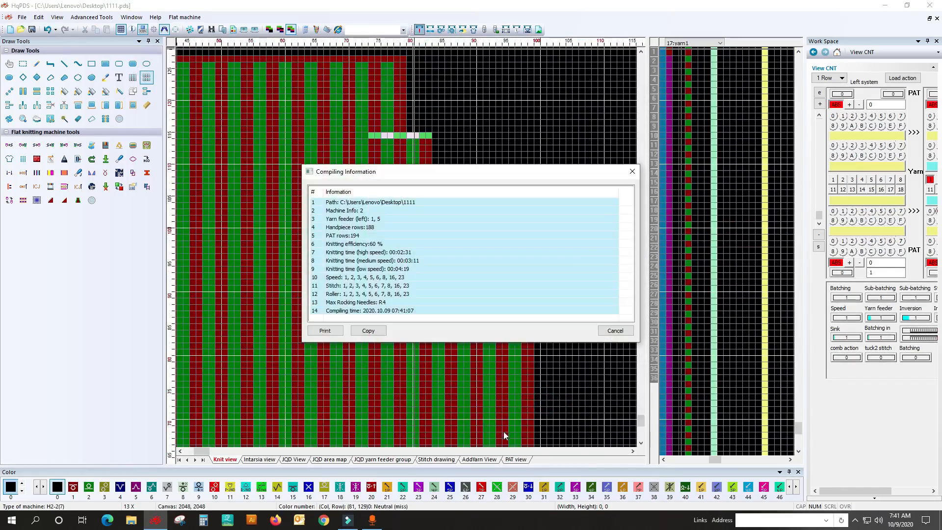
{"action": "left_click", "coordinate": [630, 172]}
Run the 3D knitting simulation of the pattern and view its front side in a maximized window
{"action": "scroll", "coordinate": [414, 249], "scroll_direction": "down", "scroll_amount": 3}
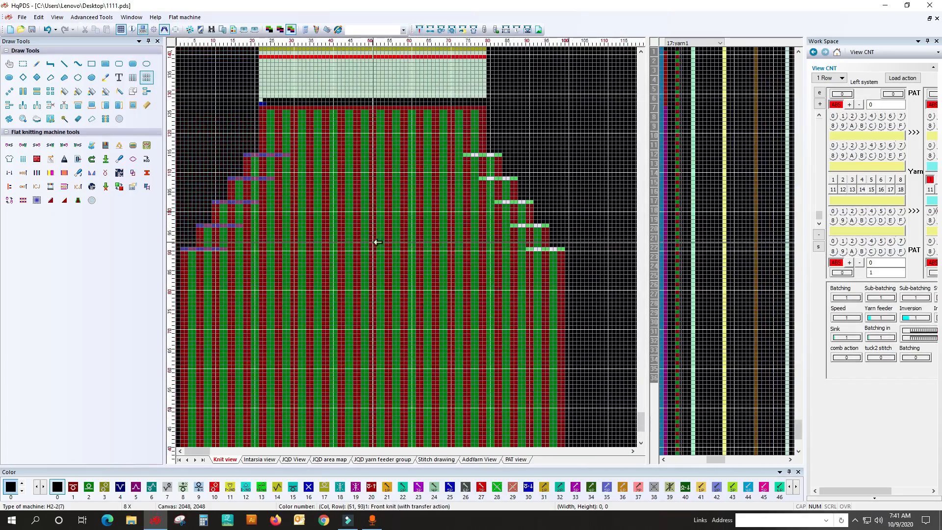
{"action": "scroll", "coordinate": [407, 231], "scroll_direction": "up", "scroll_amount": 1}
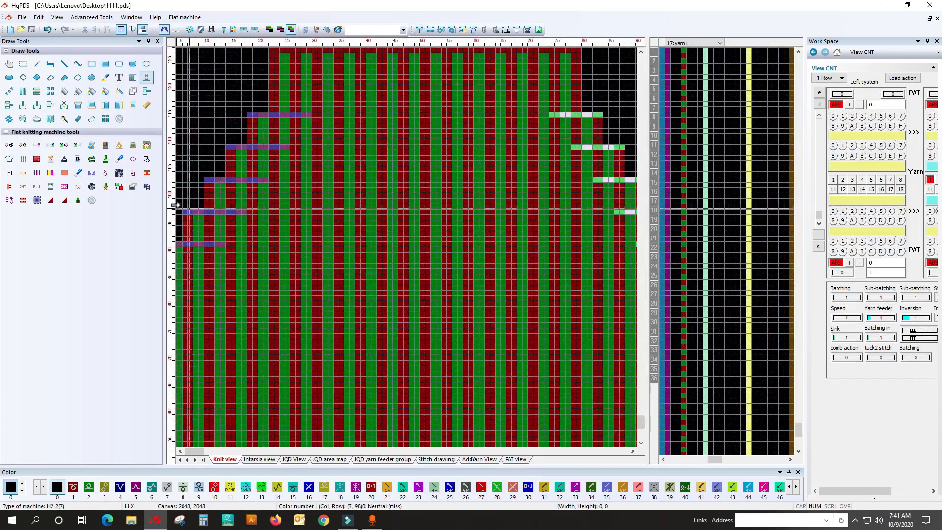
{"action": "left_click", "coordinate": [119, 172]}
{"action": "left_click", "coordinate": [481, 325]}
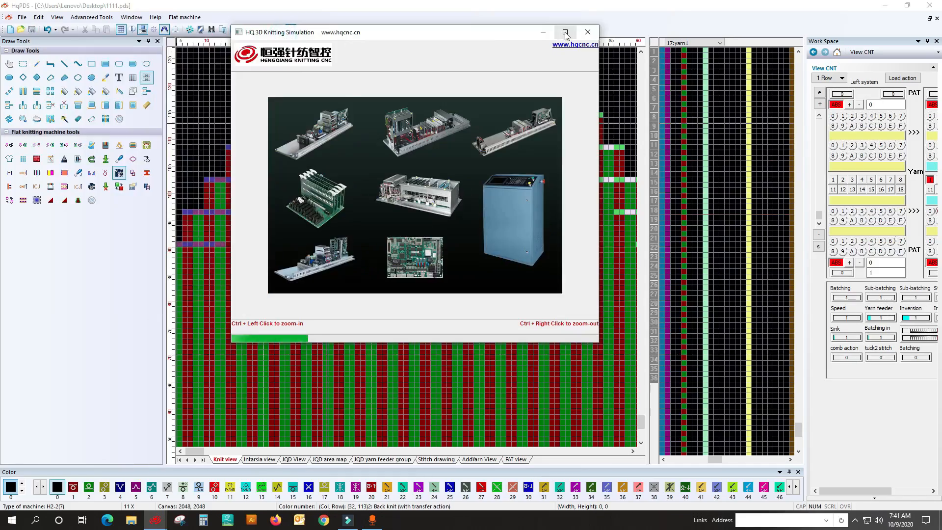
{"action": "left_click", "coordinate": [284, 33]}
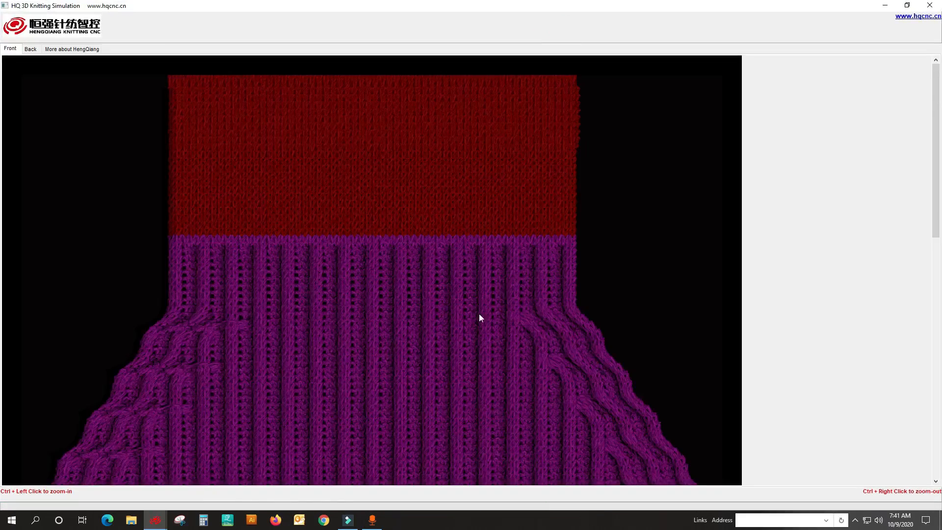
Examine the left and right decrease edges in the 3D simulation and close its window
{"action": "left_click_drag", "start_coordinate": [377, 318], "coordinate": [557, 151]}
{"action": "left_click_drag", "start_coordinate": [370, 240], "coordinate": [275, 270]}
{"action": "scroll", "coordinate": [277, 274], "scroll_direction": "up", "scroll_amount": 1}
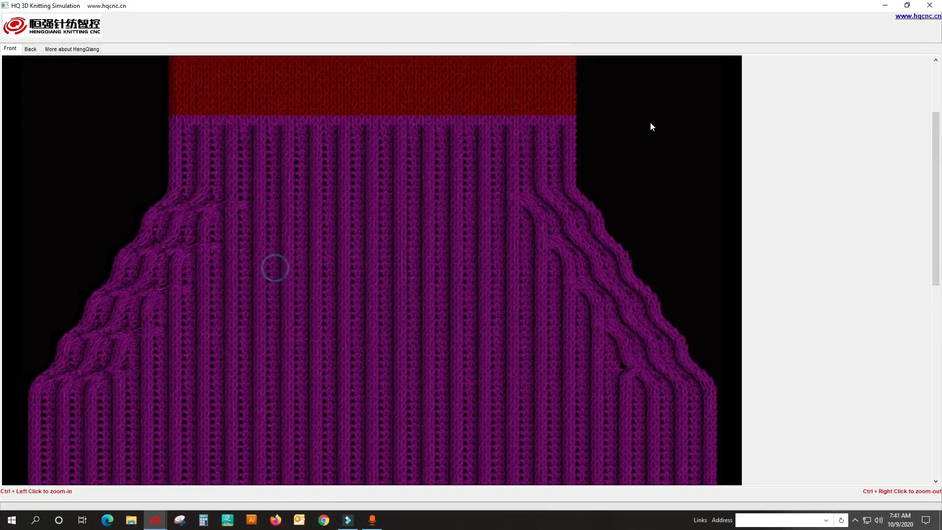
{"action": "left_click", "coordinate": [930, 5]}
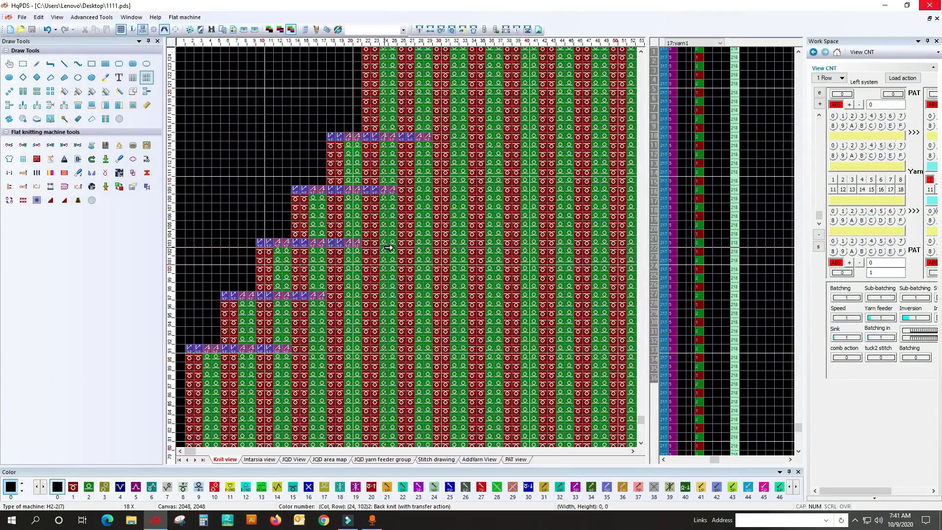
Shorten the left transfer sequence on row 91 to ten stitches by restoring rib stitches over its last two
{"action": "scroll", "coordinate": [324, 262], "scroll_direction": "up", "scroll_amount": 1}
{"action": "scroll", "coordinate": [299, 334], "scroll_direction": "up", "scroll_amount": 1}
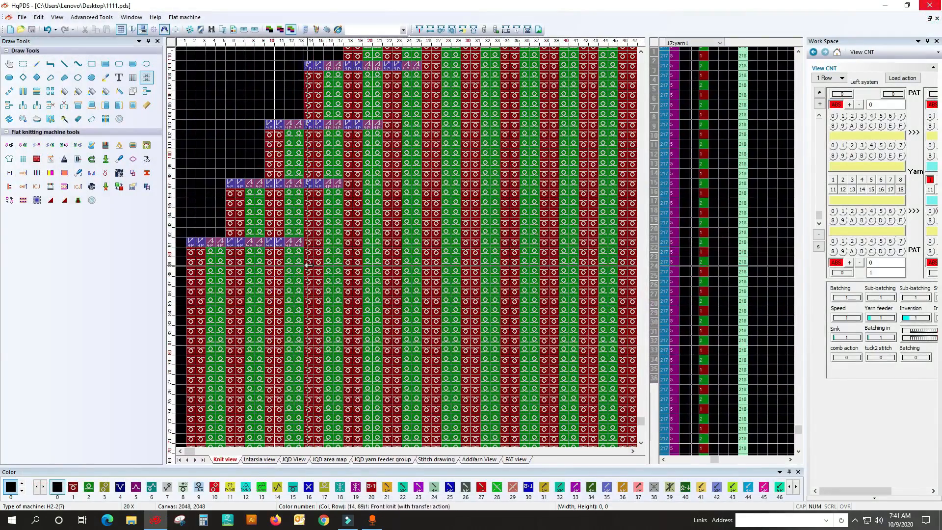
{"action": "left_click", "coordinate": [148, 79]}
{"action": "left_click_drag", "start_coordinate": [289, 262], "coordinate": [316, 287]}
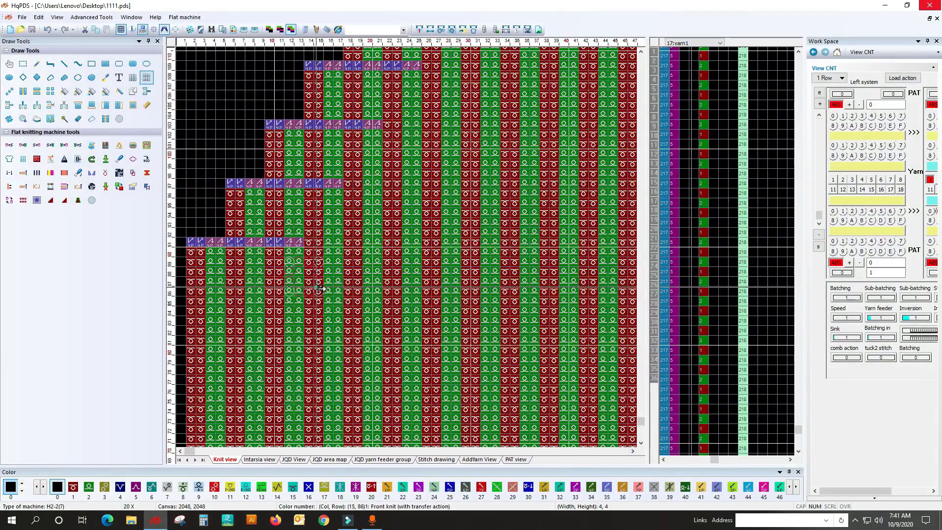
{"action": "left_click_drag", "start_coordinate": [191, 241], "coordinate": [373, 247]}
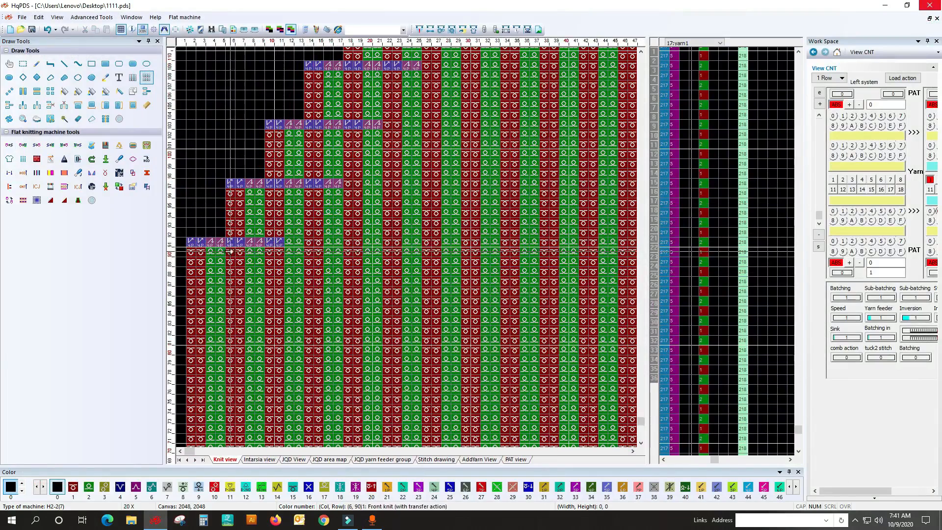
Reorder the left transfer stitches on row 91 into alternating pairs, starting and ending with a purple pair
{"action": "left_click", "coordinate": [22, 64]}
{"action": "left_click_drag", "start_coordinate": [220, 245], "coordinate": [273, 242]}
{"action": "right_click", "coordinate": [274, 242]}
{"action": "left_click", "coordinate": [146, 78]}
{"action": "mouse_move", "coordinate": [231, 242]}
{"action": "left_mouse_down"}
{"action": "mouse_move", "coordinate": [252, 262]}
{"action": "mouse_move", "coordinate": [261, 294]}
{"action": "mouse_move", "coordinate": [260, 284]}
{"action": "left_mouse_up"}
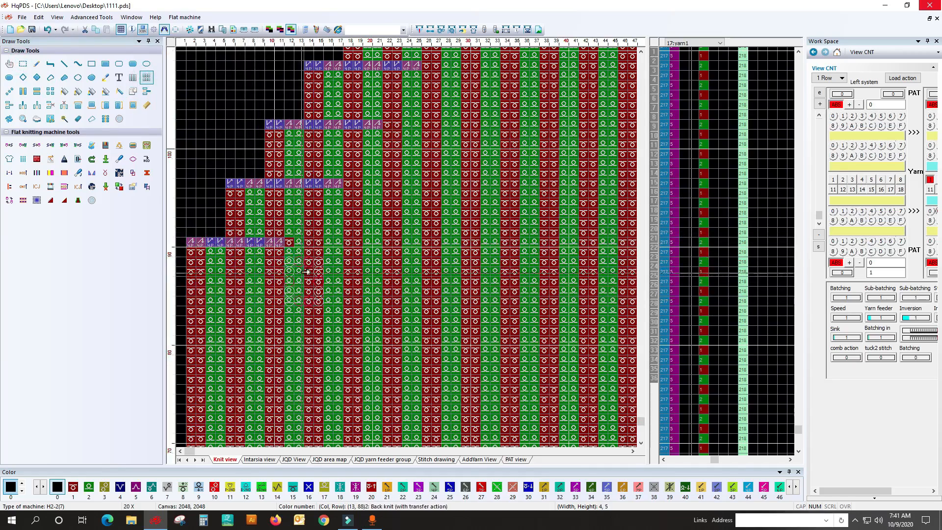
Copy the corrected 24 by 6 block from row 91 repeatedly up the left slope to replace the other decrease steps
{"action": "left_click_drag", "start_coordinate": [192, 242], "coordinate": [426, 195]}
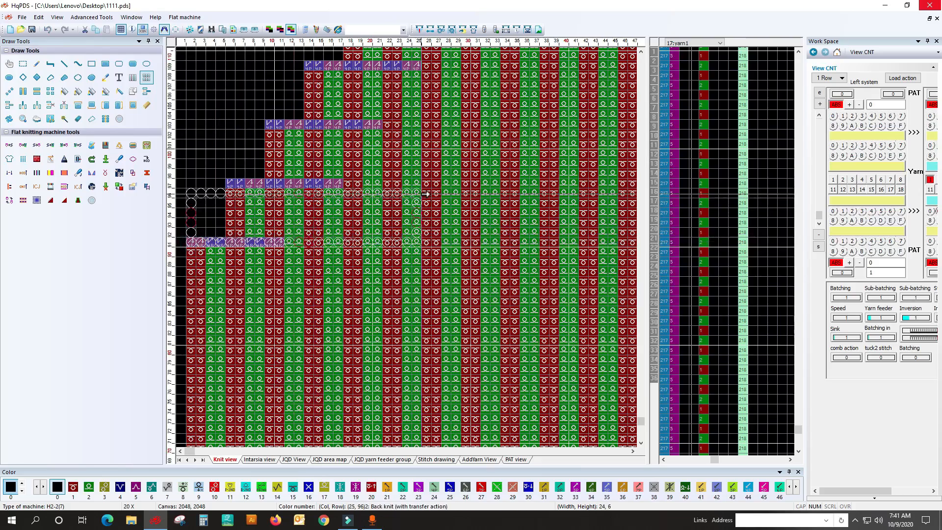
{"action": "left_click", "coordinate": [9, 92]}
{"action": "mouse_move", "coordinate": [223, 241]}
{"action": "left_mouse_down"}
{"action": "mouse_move", "coordinate": [277, 173]}
{"action": "mouse_move", "coordinate": [255, 182]}
{"action": "left_mouse_up"}
{"action": "scroll", "coordinate": [456, 150], "scroll_direction": "down", "scroll_amount": 1}
{"action": "left_click", "coordinate": [445, 222]}
{"action": "left_click", "coordinate": [452, 205]}
{"action": "right_click", "coordinate": [475, 185]}
{"action": "left_click", "coordinate": [146, 77]}
{"action": "scroll", "coordinate": [395, 221], "scroll_direction": "down", "scroll_amount": 1}
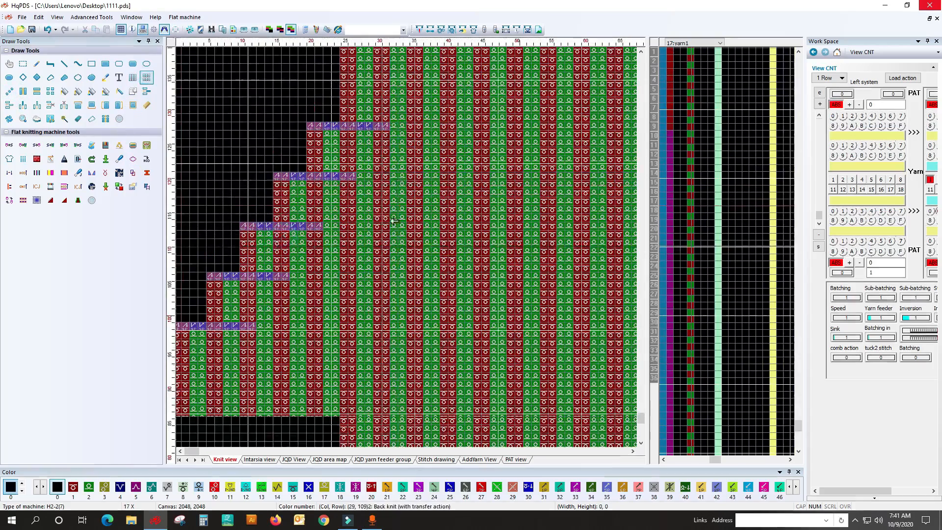
Compile the pattern with the revised left decreases and close the compiling report
{"action": "left_click", "coordinate": [419, 30]}
{"action": "left_click", "coordinate": [545, 404]}
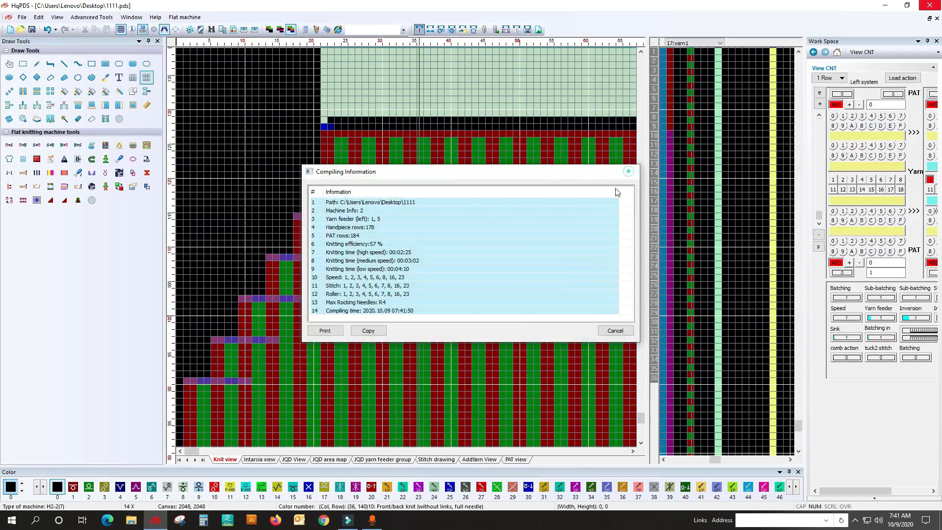
{"action": "left_click", "coordinate": [629, 171]}
Run the 3D knitting simulation again, compare the left and right decrease edges, and close the simulation window
{"action": "left_click", "coordinate": [119, 172]}
{"action": "left_click", "coordinate": [481, 325]}
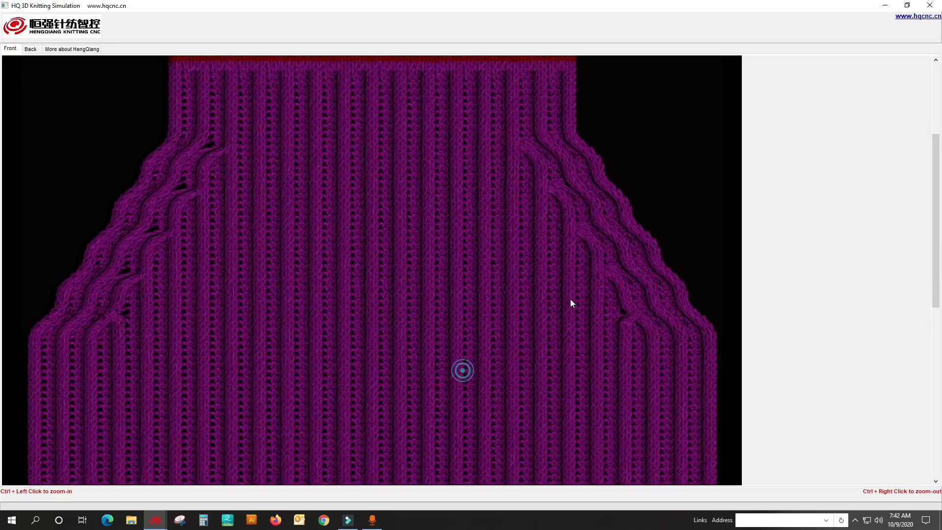
{"action": "left_click_drag", "start_coordinate": [323, 303], "coordinate": [277, 358]}
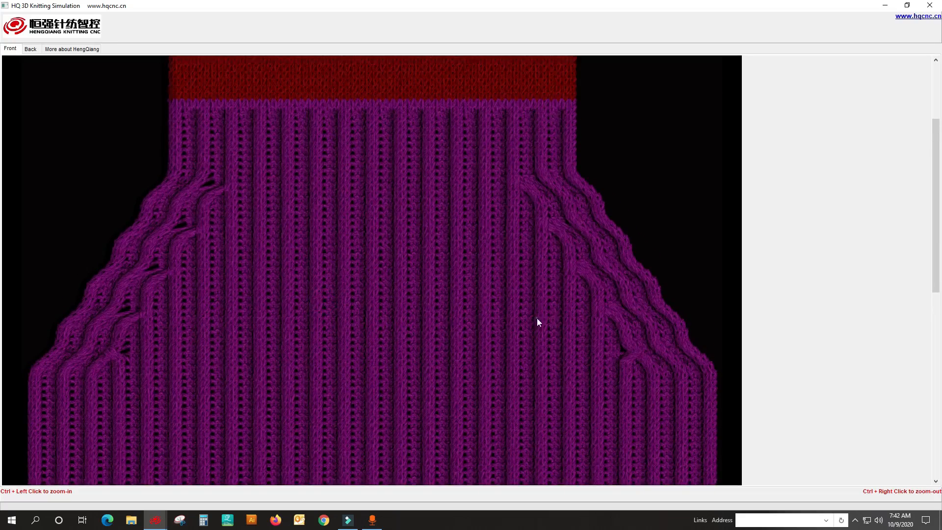
{"action": "scroll", "coordinate": [217, 411], "scroll_direction": "up", "scroll_amount": 1}
{"action": "left_click", "coordinate": [209, 413]}
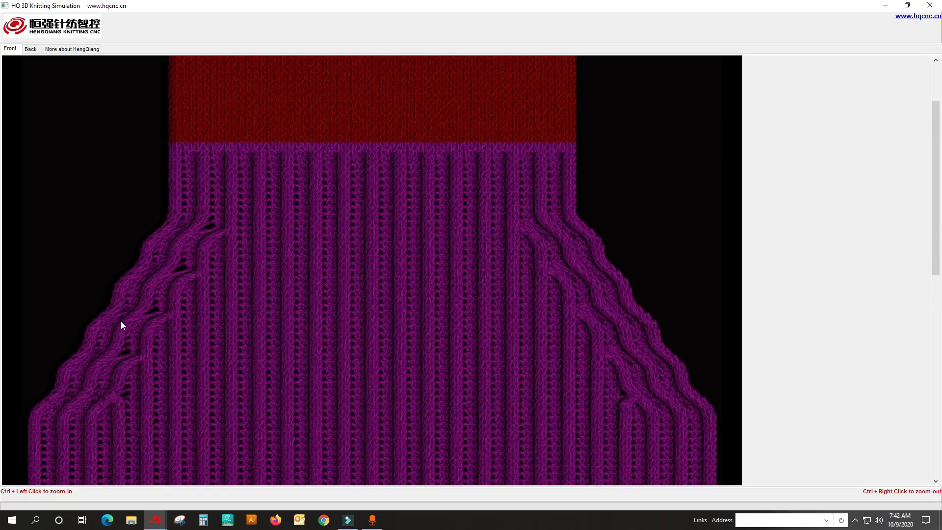
{"action": "left_click_drag", "start_coordinate": [122, 411], "coordinate": [124, 372]}
{"action": "left_click_drag", "start_coordinate": [52, 483], "coordinate": [58, 423]}
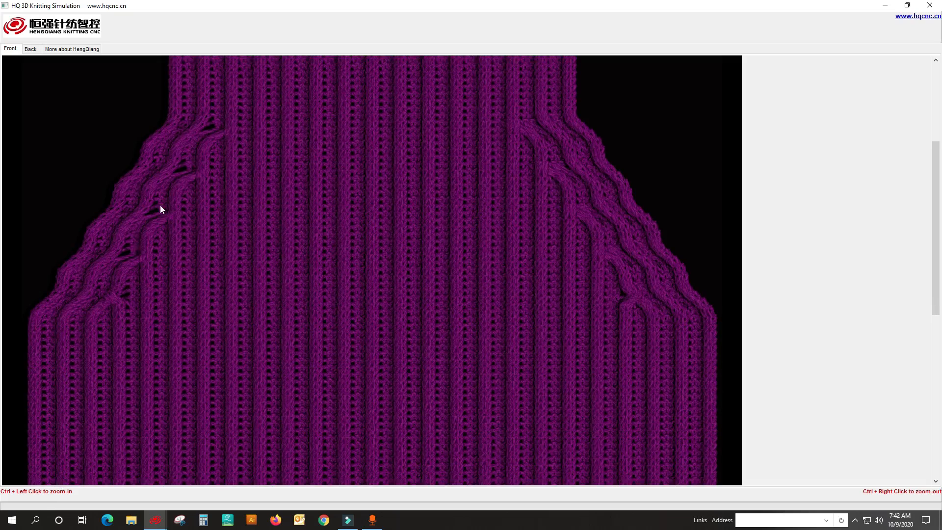
{"action": "left_click_drag", "start_coordinate": [160, 205], "coordinate": [128, 250]}
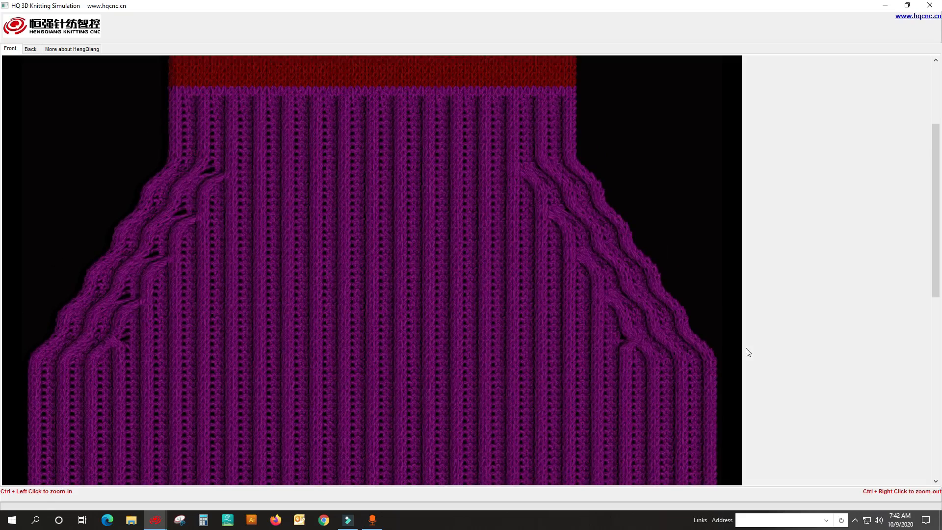
{"action": "left_click", "coordinate": [928, 6]}
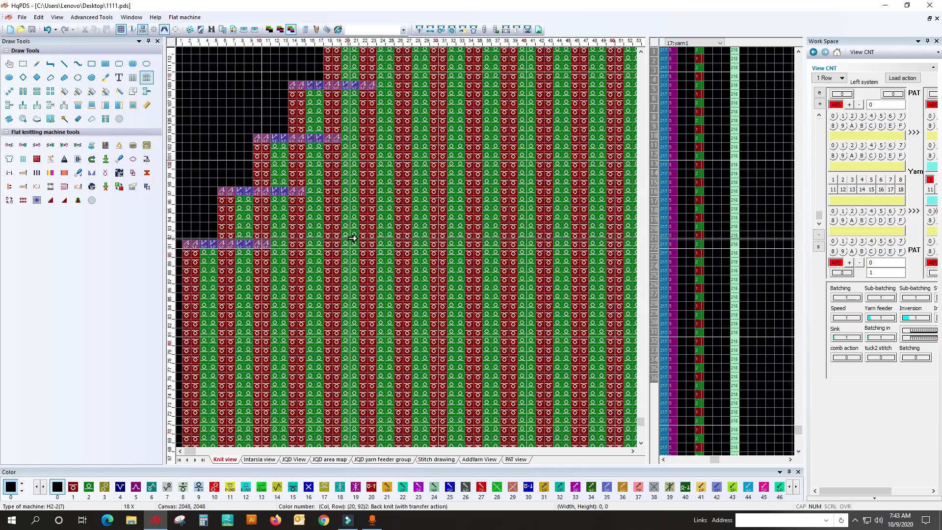
{"action": "scroll", "coordinate": [352, 238], "scroll_direction": "up", "scroll_amount": 1}
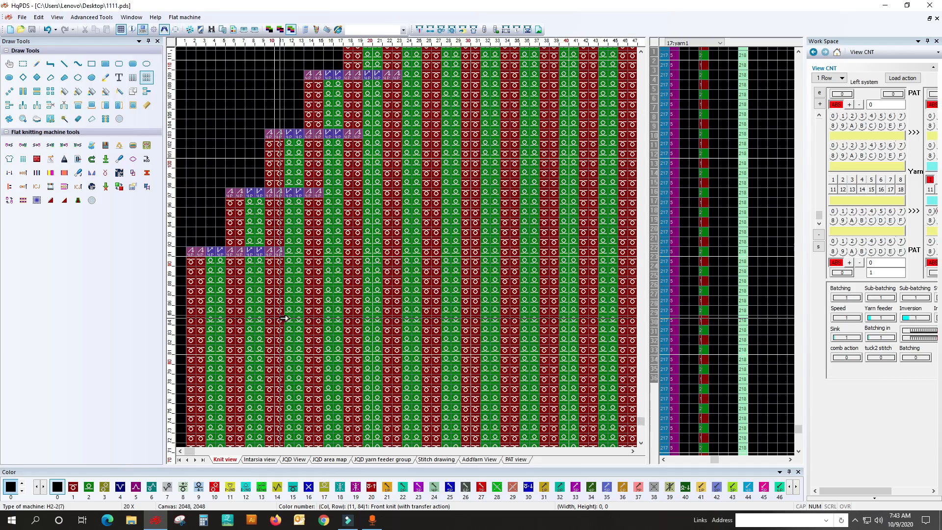
{"action": "left_click_drag", "start_coordinate": [407, 278], "coordinate": [411, 339]}
{"action": "key", "text": "ctrl+z"}
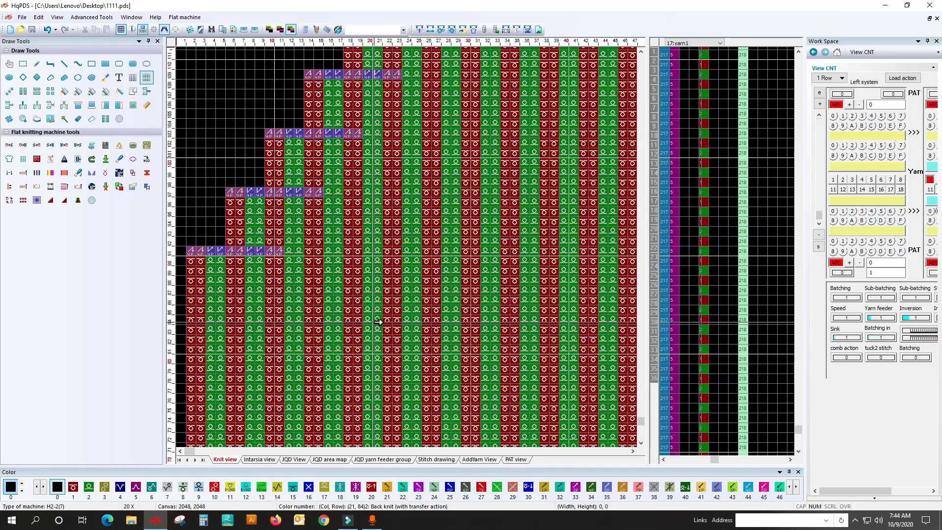
Open the Simulate Knit view and bring up the first decrease's transfer rows, around lines 88 to 92
{"action": "scroll", "coordinate": [378, 322], "scroll_direction": "down", "scroll_amount": 2}
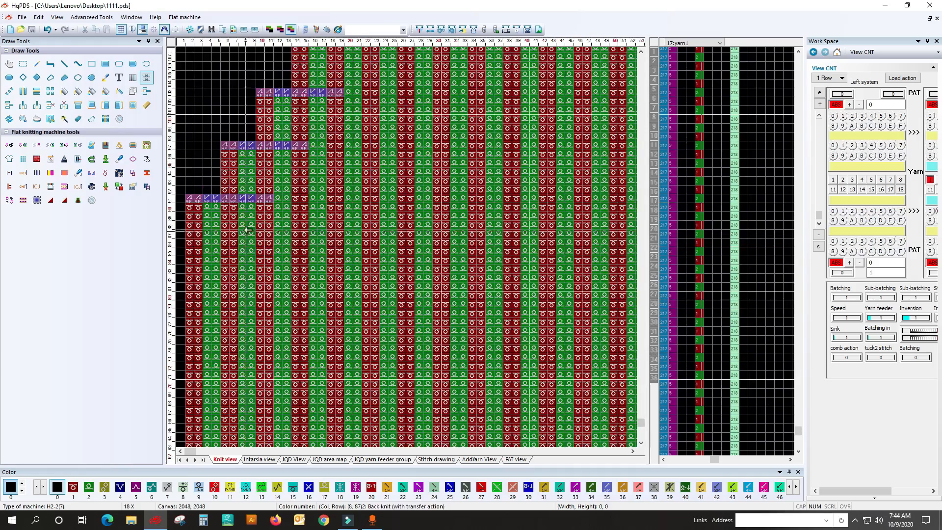
{"action": "scroll", "coordinate": [221, 221], "scroll_direction": "up", "scroll_amount": 3}
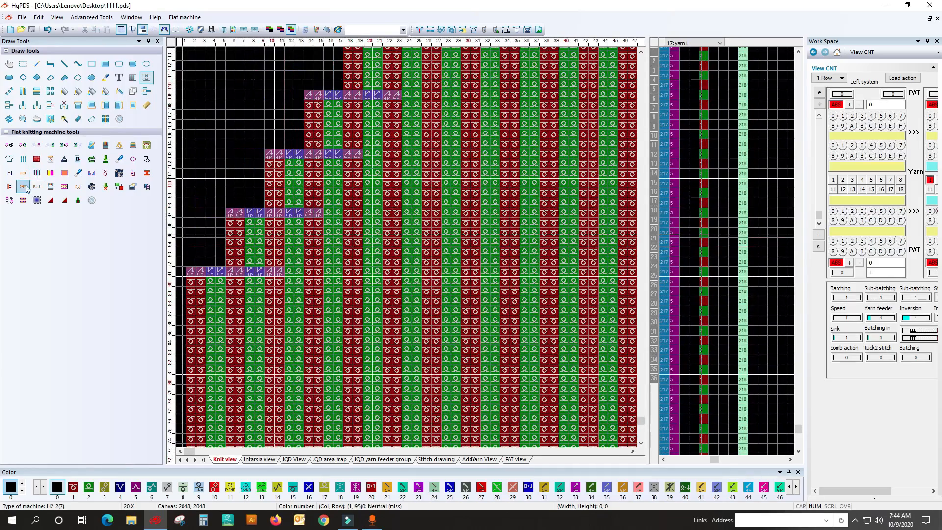
{"action": "left_click", "coordinate": [24, 187]}
{"action": "left_click_drag", "start_coordinate": [886, 443], "coordinate": [888, 363]}
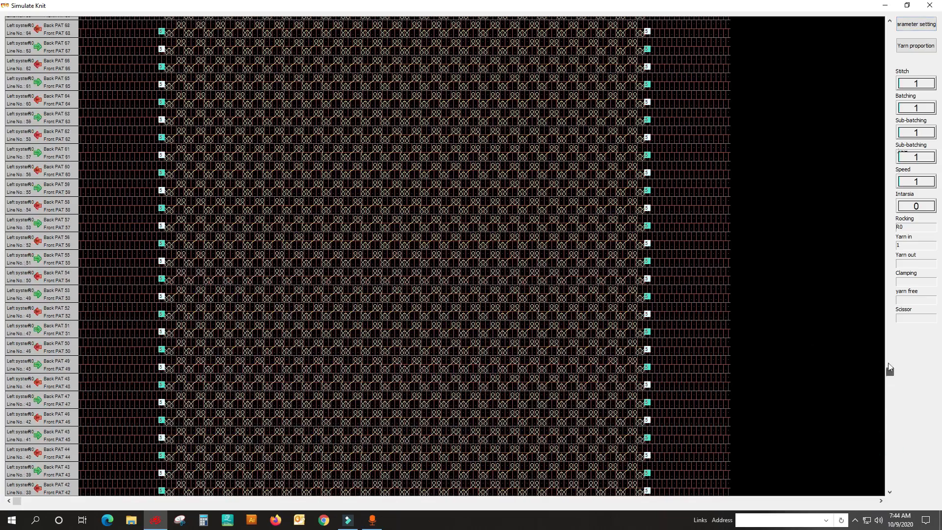
{"action": "left_click_drag", "start_coordinate": [893, 318], "coordinate": [882, 277]}
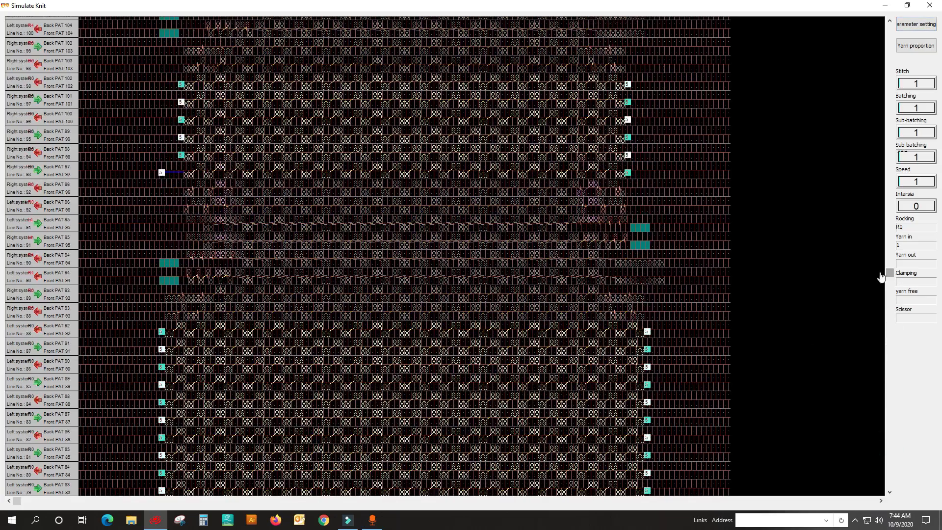
Trace individual loops through the transfer rows of the first decrease, mainly on the left edge, and close the Simulate Knit view
{"action": "left_click", "coordinate": [282, 301]}
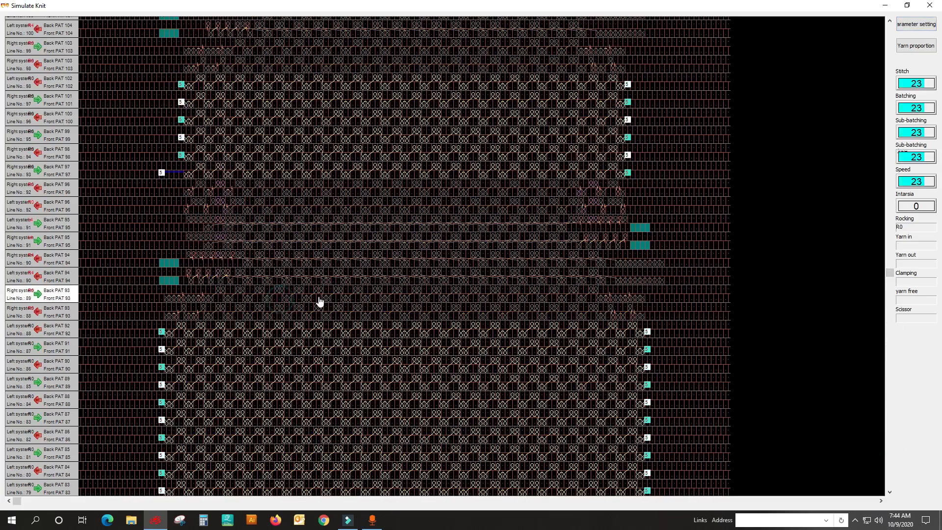
{"action": "left_click", "coordinate": [465, 280]}
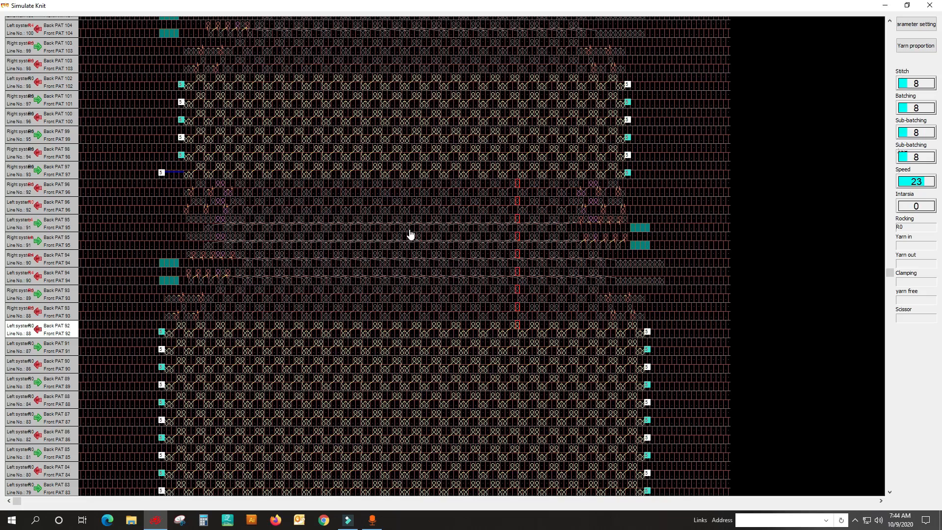
{"action": "left_click", "coordinate": [245, 244]}
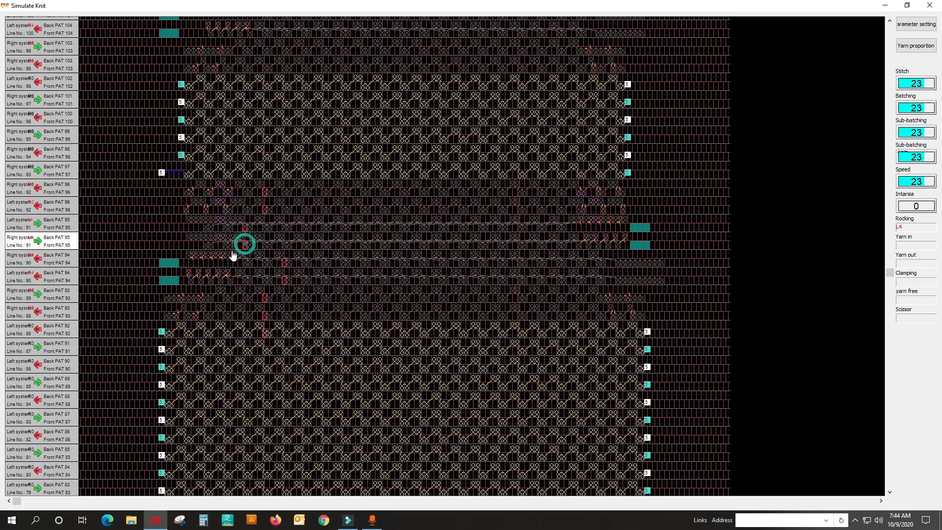
{"action": "left_click", "coordinate": [222, 275]}
{"action": "left_click", "coordinate": [223, 222]}
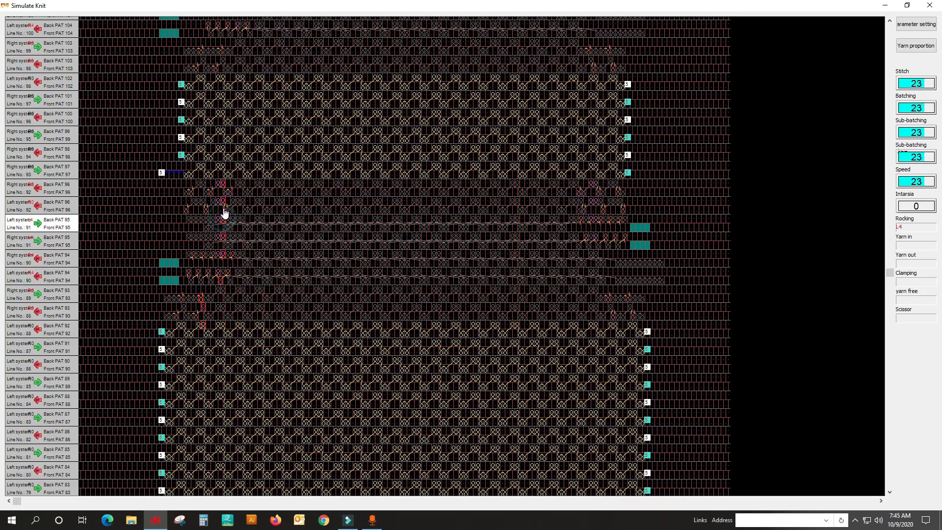
{"action": "left_click", "coordinate": [193, 257]}
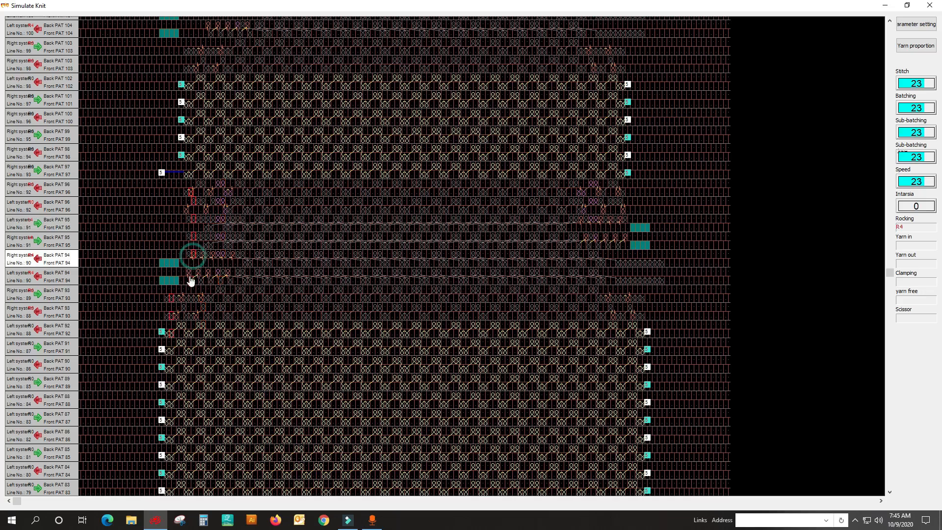
{"action": "left_click", "coordinate": [211, 245]}
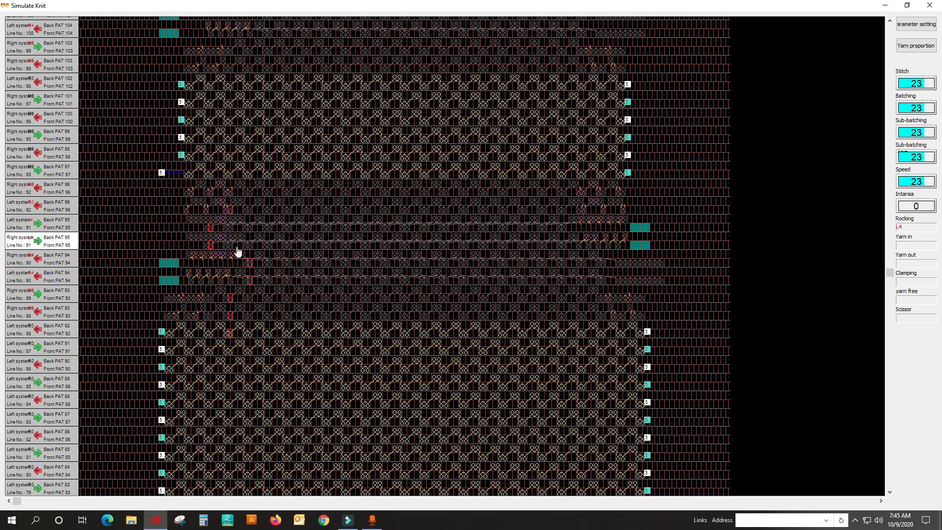
{"action": "left_click", "coordinate": [930, 6]}
Fill the separately transfer function line (24) with value 2 over the decrease rows
{"action": "left_click", "coordinate": [146, 78]}
{"action": "left_click_drag", "start_coordinate": [368, 214], "coordinate": [412, 183]}
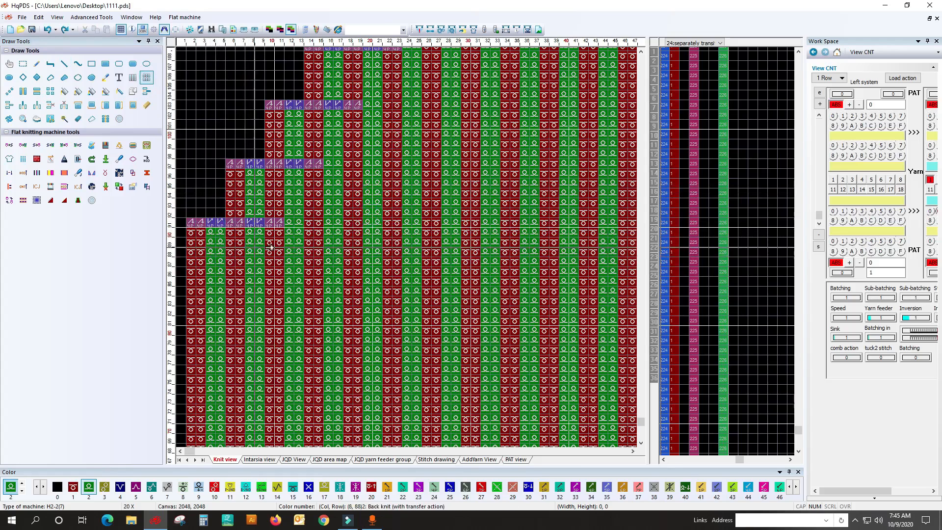
{"action": "right_click", "coordinate": [685, 235]}
{"action": "left_click", "coordinate": [716, 407]}
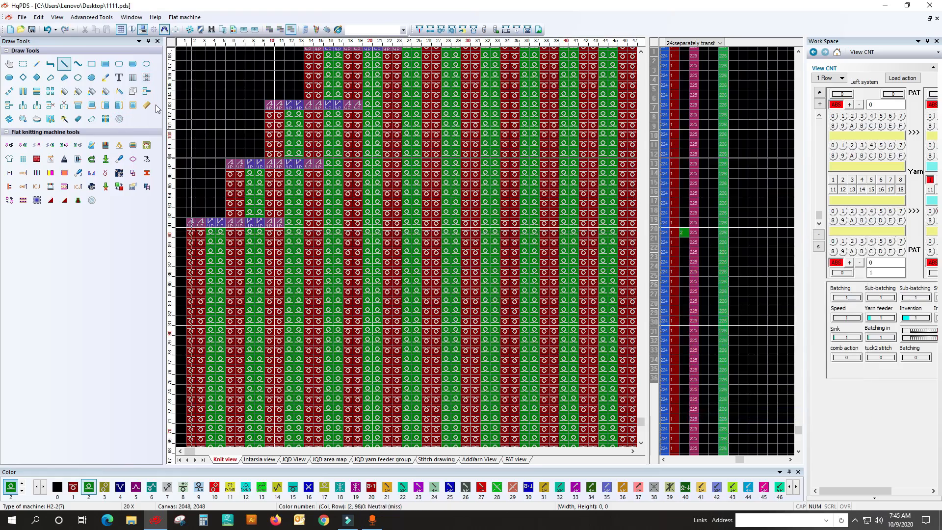
{"action": "left_click", "coordinate": [133, 91]}
{"action": "left_click", "coordinate": [146, 79]}
{"action": "left_click", "coordinate": [683, 234]}
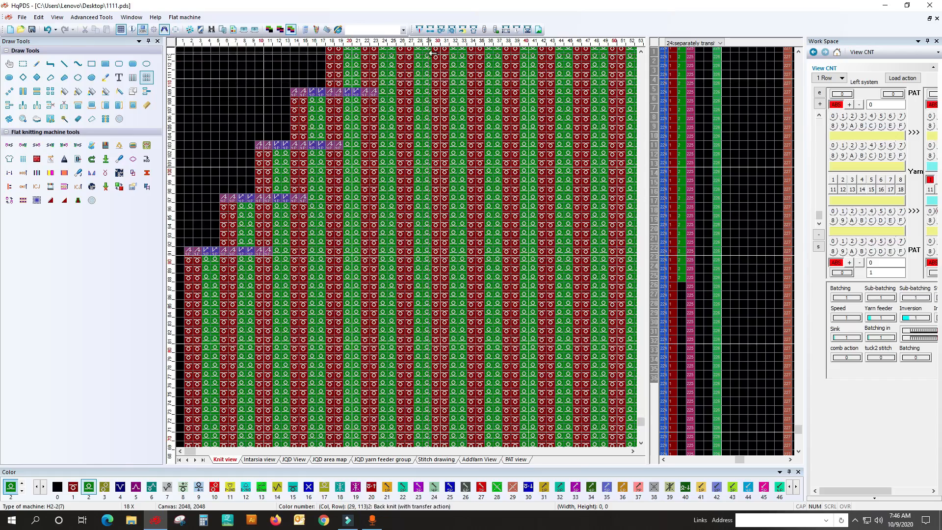
Recompile the pattern with the separate transfer setting and close the compiling report
{"action": "left_click", "coordinate": [426, 28]}
{"action": "left_click", "coordinate": [421, 28]}
{"action": "left_click", "coordinate": [544, 403]}
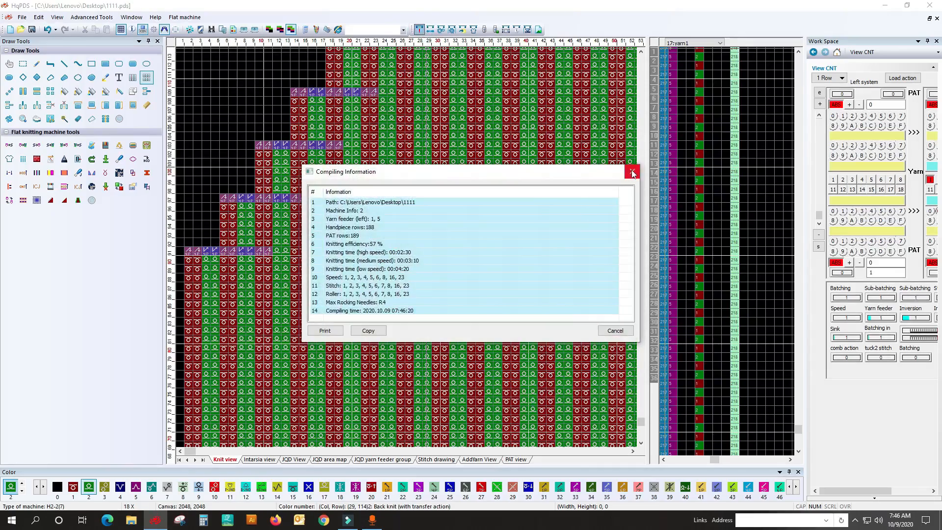
{"action": "left_click", "coordinate": [633, 172]}
Expand the pattern into its individual knitting and transfer rows, inspect the first decrease steps, and undo the expansion
{"action": "left_click", "coordinate": [23, 173]}
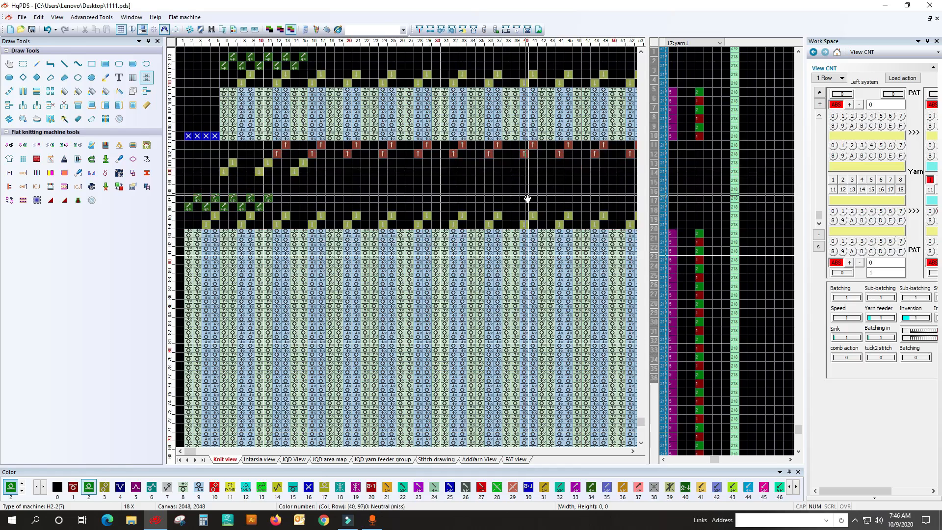
{"action": "scroll", "coordinate": [384, 252], "scroll_direction": "up", "scroll_amount": 1}
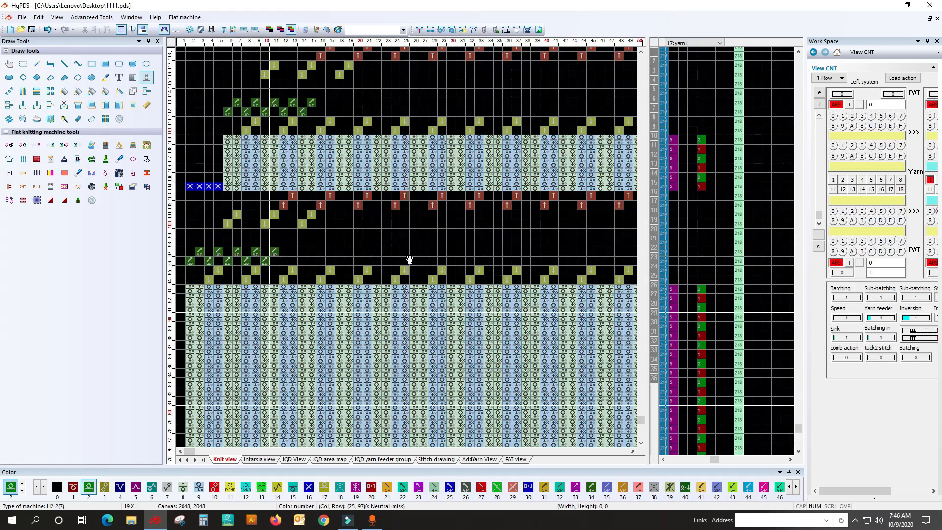
{"action": "left_click", "coordinate": [47, 30]}
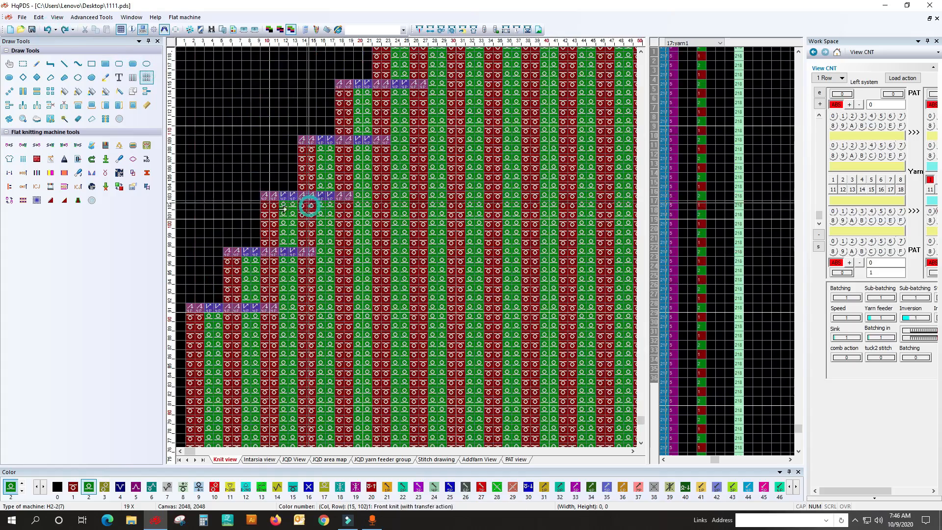
Run the 3D knitting simulation full screen, examine the stepped decreases on both edges, and close the simulation
{"action": "left_click", "coordinate": [119, 173]}
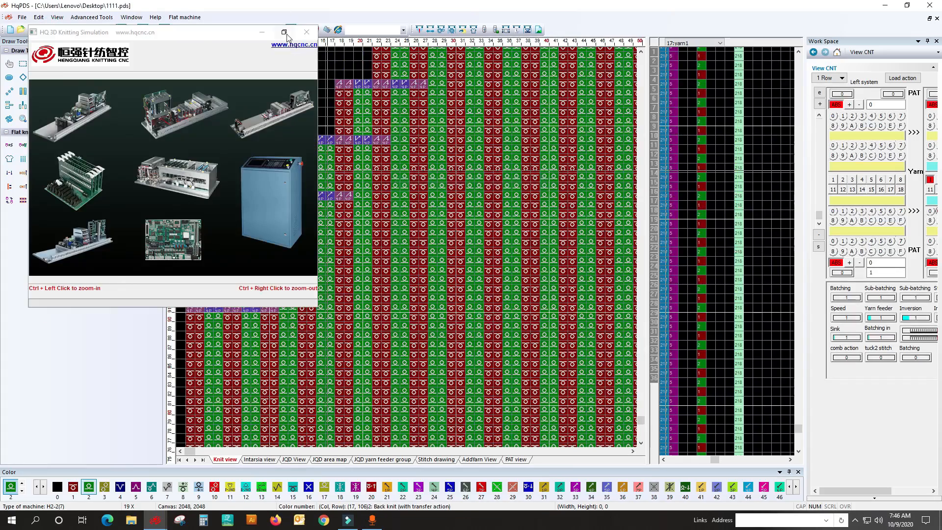
{"action": "left_click", "coordinate": [285, 32]}
{"action": "left_click", "coordinate": [569, 34]}
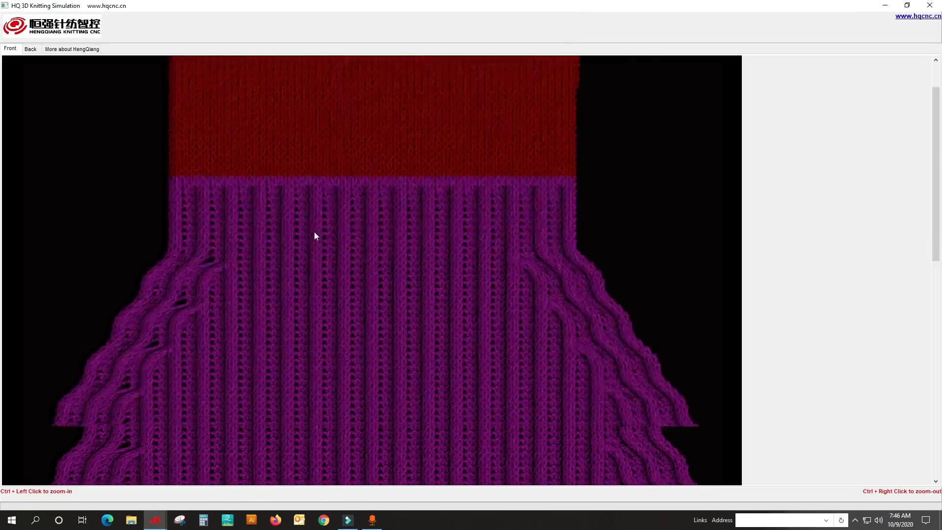
{"action": "scroll", "coordinate": [314, 231], "scroll_direction": "down", "scroll_amount": 7}
{"action": "scroll", "coordinate": [223, 202], "scroll_direction": "up", "scroll_amount": 8}
{"action": "scroll", "coordinate": [307, 275], "scroll_direction": "down", "scroll_amount": 2}
{"action": "left_click", "coordinate": [307, 275]}
{"action": "left_click", "coordinate": [930, 5]}
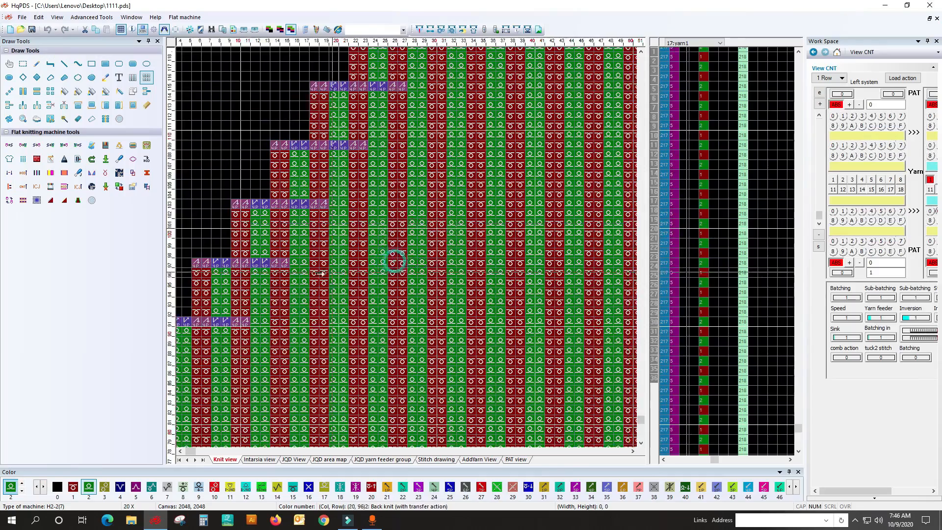
Clear the auto transfer values in function line 24 by filling them with color 0, and compile the pattern
{"action": "left_click", "coordinate": [658, 266]}
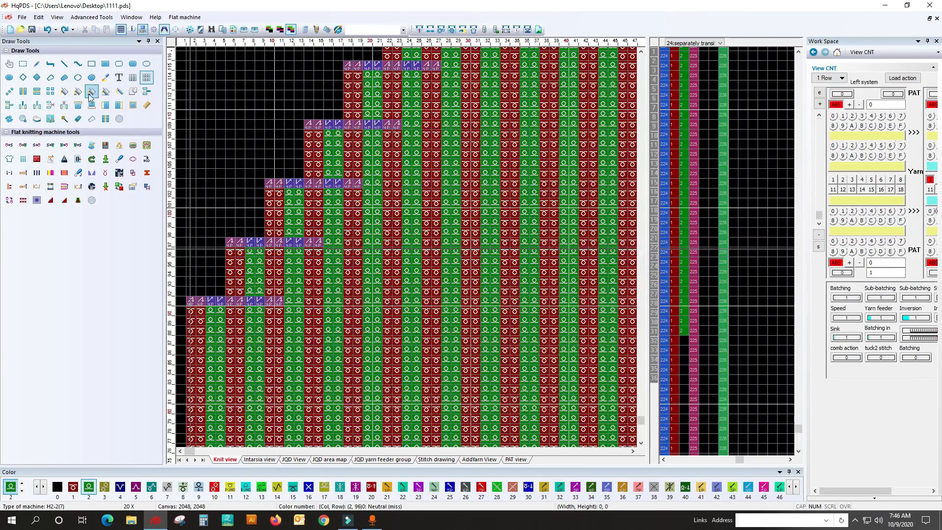
{"action": "left_click", "coordinate": [66, 93]}
{"action": "left_click", "coordinate": [57, 487]}
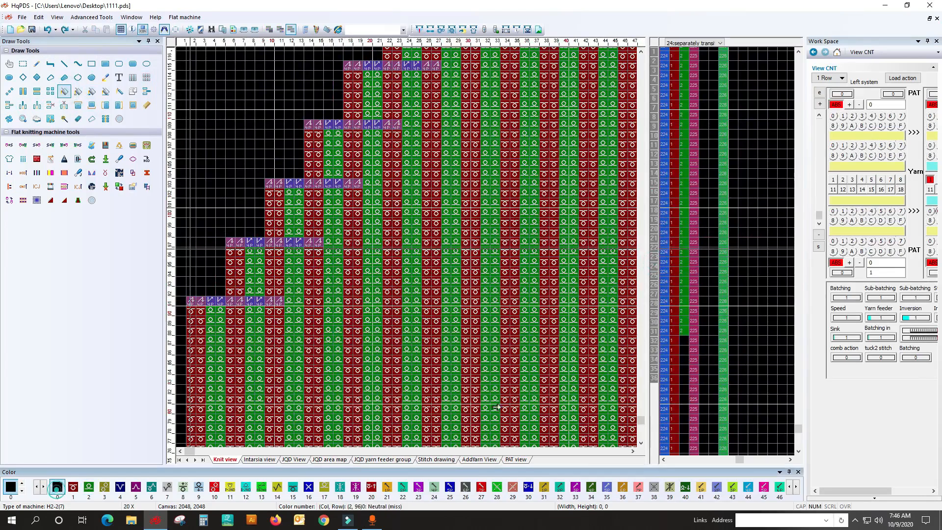
{"action": "left_click", "coordinate": [683, 303]}
{"action": "left_click", "coordinate": [420, 29]}
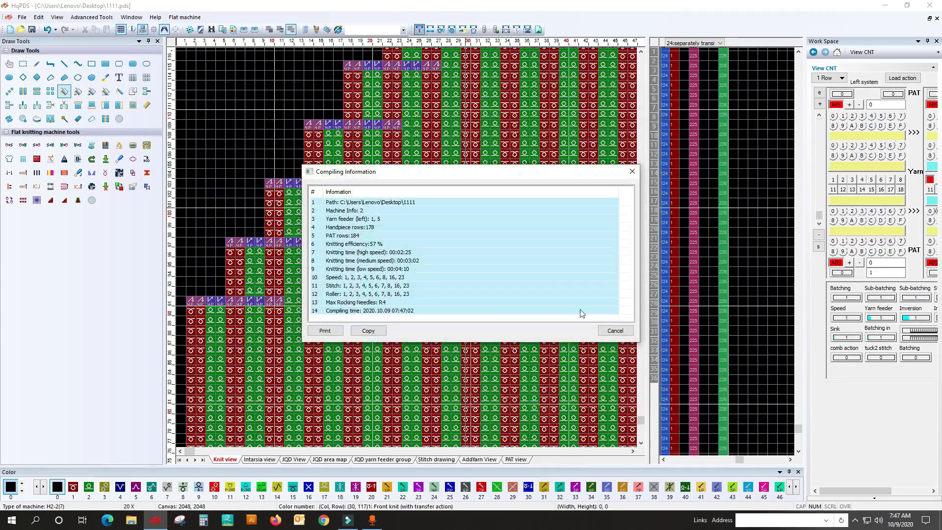
{"action": "left_click", "coordinate": [633, 171]}
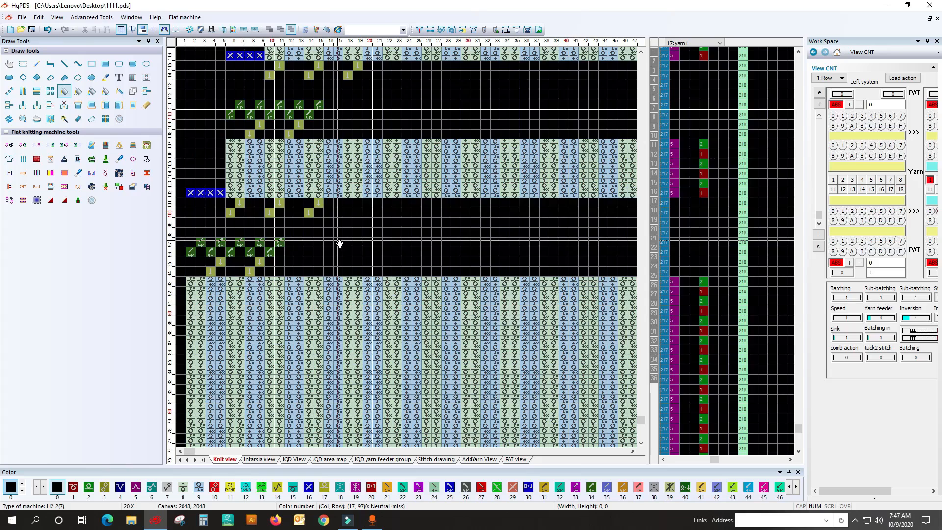
Undo the expansion into individual transfer rows, recompile the pattern without auto transfer, and close the compiling report
{"action": "left_click", "coordinate": [48, 29]}
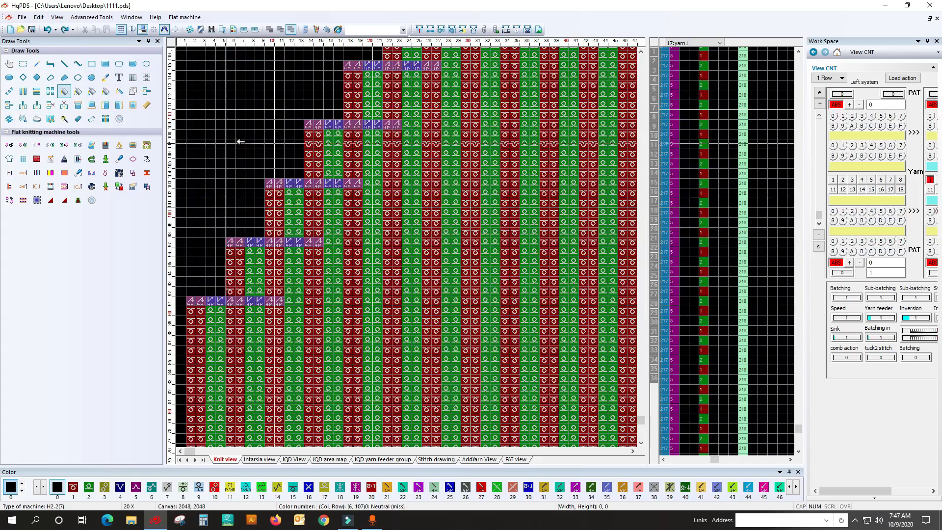
{"action": "left_click", "coordinate": [418, 30]}
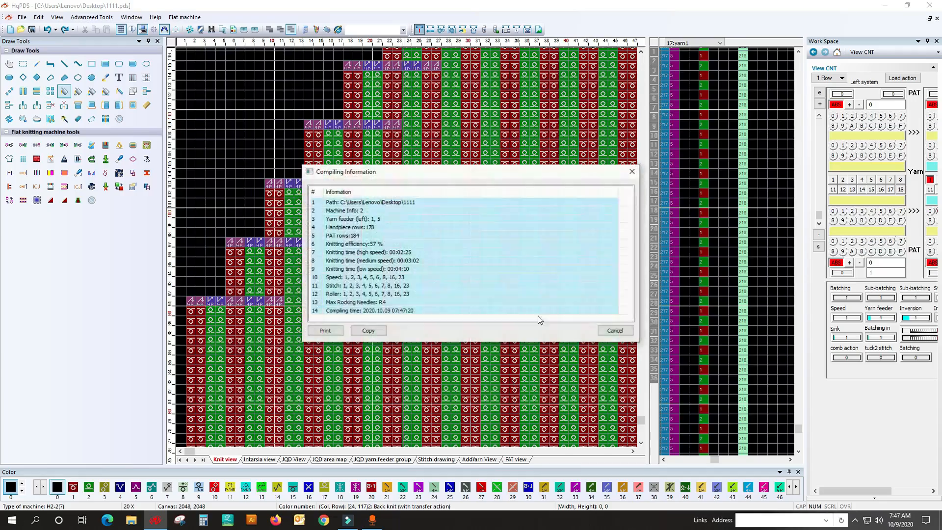
{"action": "left_click", "coordinate": [632, 171]}
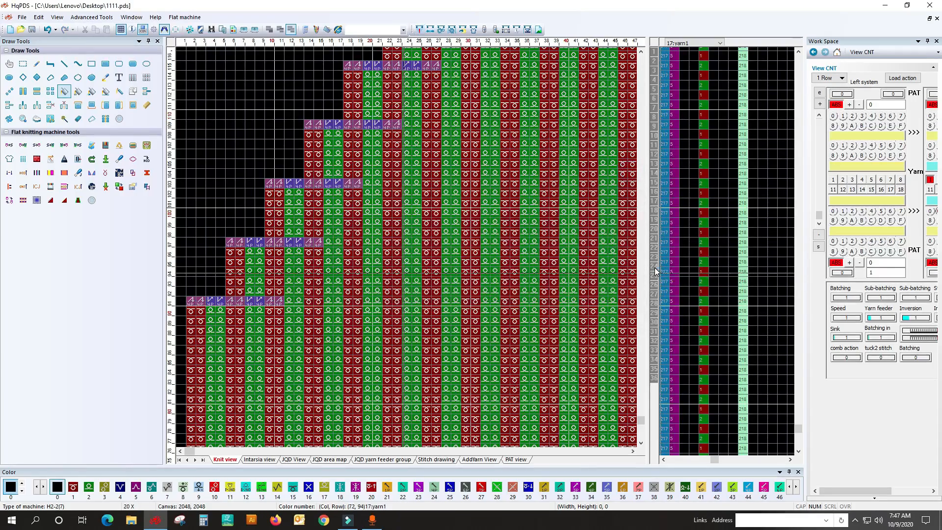
Set auto transfer in function line 24 to option 2 (Back->front, front->back) for the rows covering the decreases
{"action": "left_click", "coordinate": [656, 269]}
{"action": "scroll", "coordinate": [278, 304], "scroll_direction": "down", "scroll_amount": 1}
{"action": "scroll", "coordinate": [365, 248], "scroll_direction": "up", "scroll_amount": 1}
{"action": "left_click", "coordinate": [105, 65]}
{"action": "left_click", "coordinate": [684, 264]}
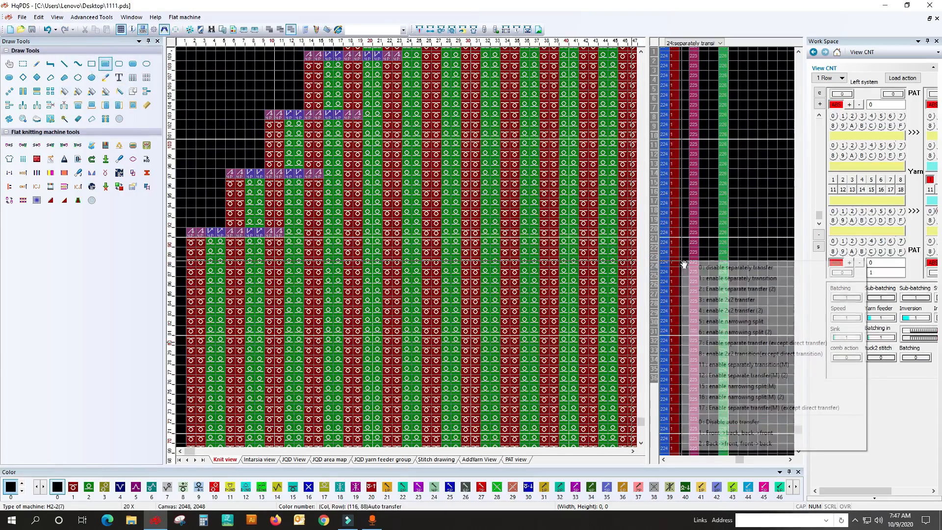
{"action": "left_click", "coordinate": [715, 445]}
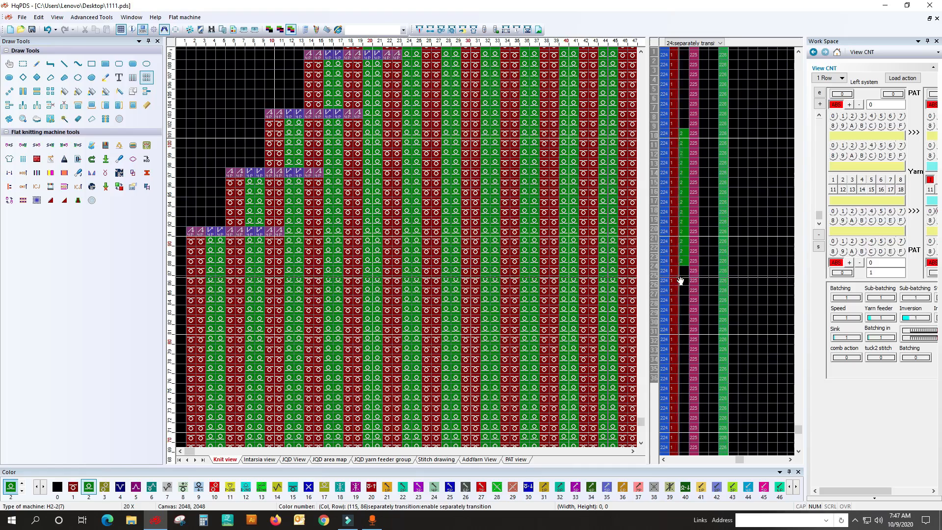
Restrict auto transfer value 2 to decrease rows 91, 97, 103, 109 and 115 by repeating a six-row block upward
{"action": "left_click_drag", "start_coordinate": [193, 232], "coordinate": [620, 231]}
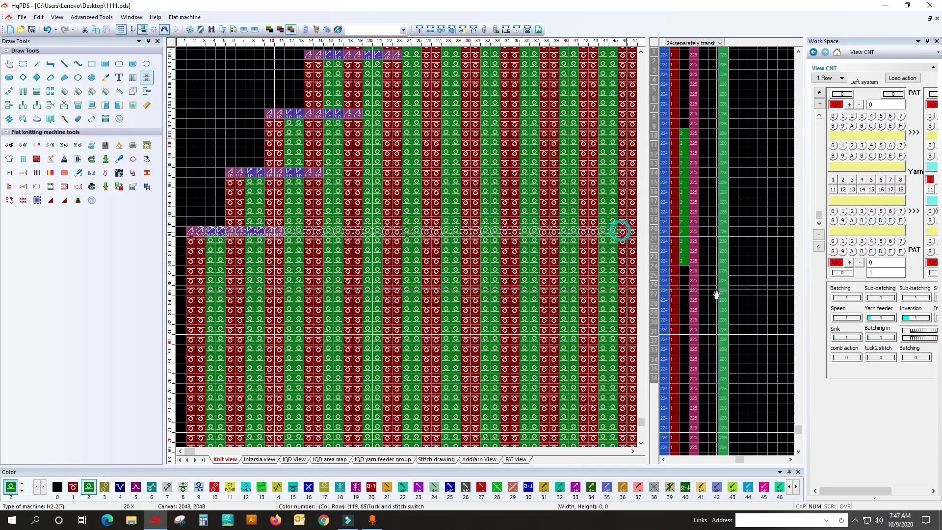
{"action": "left_click", "coordinate": [681, 241]}
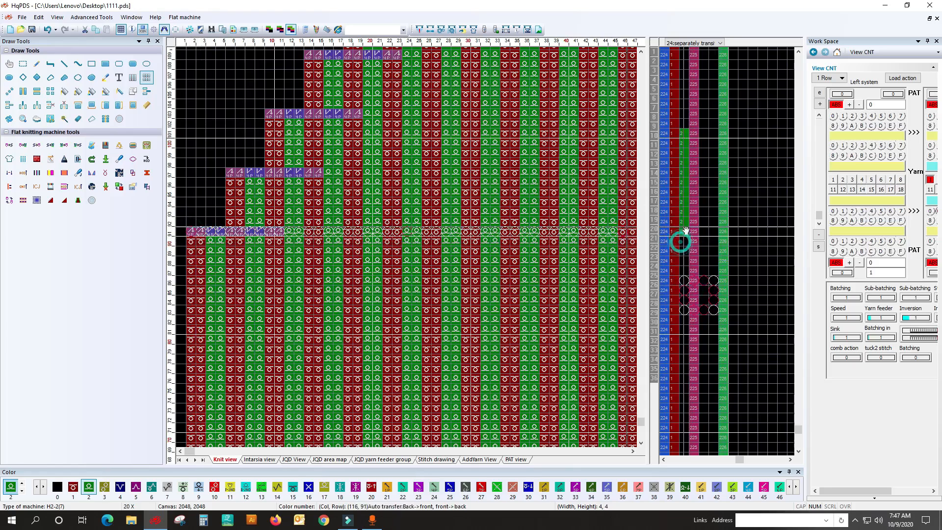
{"action": "mouse_move", "coordinate": [684, 115]}
{"action": "left_mouse_down"}
{"action": "mouse_move", "coordinate": [705, 106]}
{"action": "mouse_move", "coordinate": [692, 222]}
{"action": "mouse_move", "coordinate": [709, 231]}
{"action": "mouse_move", "coordinate": [693, 235]}
{"action": "left_mouse_up"}
{"action": "left_click", "coordinate": [685, 231]}
{"action": "left_click_drag", "start_coordinate": [683, 230], "coordinate": [723, 187]}
{"action": "left_click", "coordinate": [708, 165]}
{"action": "left_click", "coordinate": [686, 172]}
{"action": "right_click", "coordinate": [764, 214]}
{"action": "left_click_drag", "start_coordinate": [677, 231], "coordinate": [691, 53]}
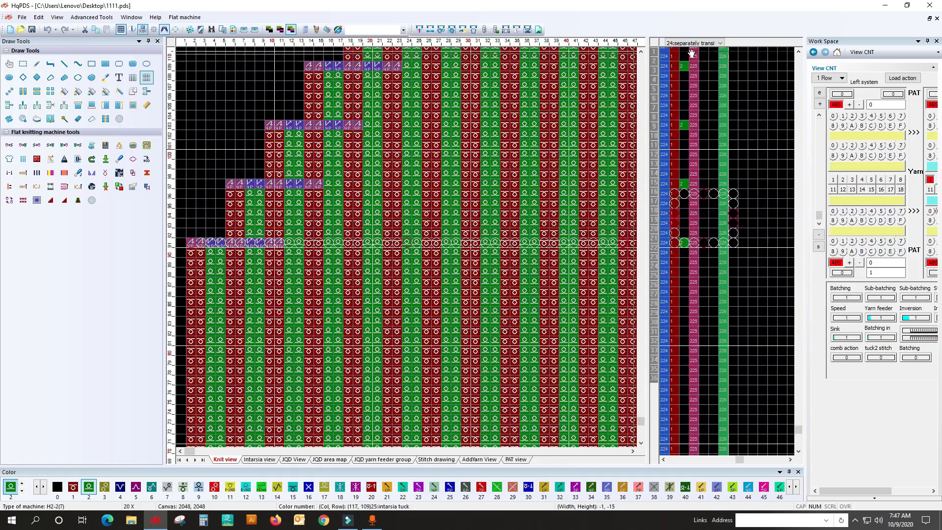
{"action": "scroll", "coordinate": [692, 53], "scroll_direction": "up", "scroll_amount": 10}
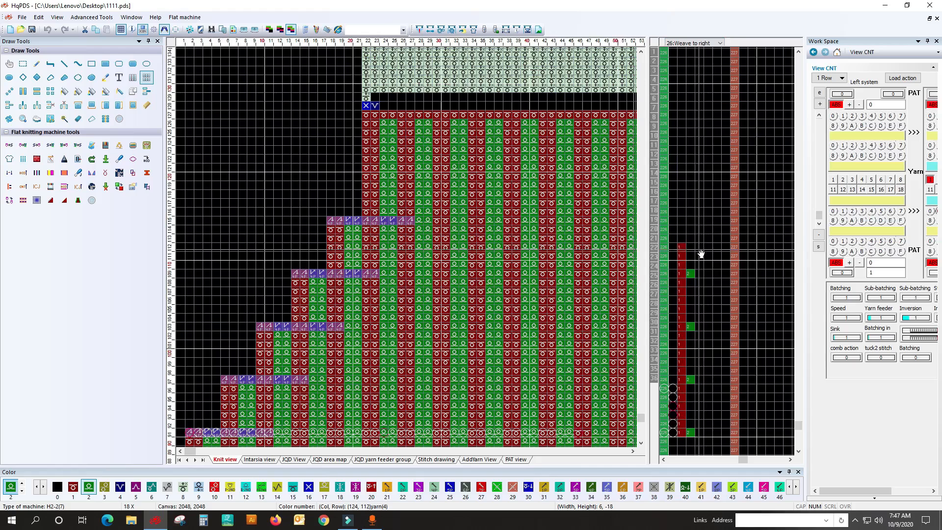
{"action": "left_click", "coordinate": [666, 222]}
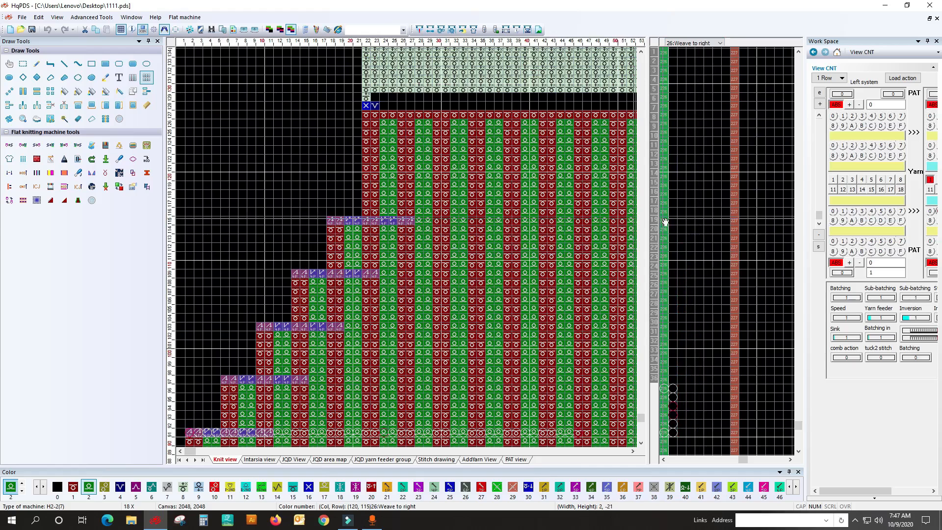
{"action": "left_click", "coordinate": [654, 267]}
{"action": "left_click_drag", "start_coordinate": [689, 186], "coordinate": [689, 185]}
Compile the pattern with auto transfer limited to the decrease rows and close the compiling report
{"action": "left_click", "coordinate": [418, 31]}
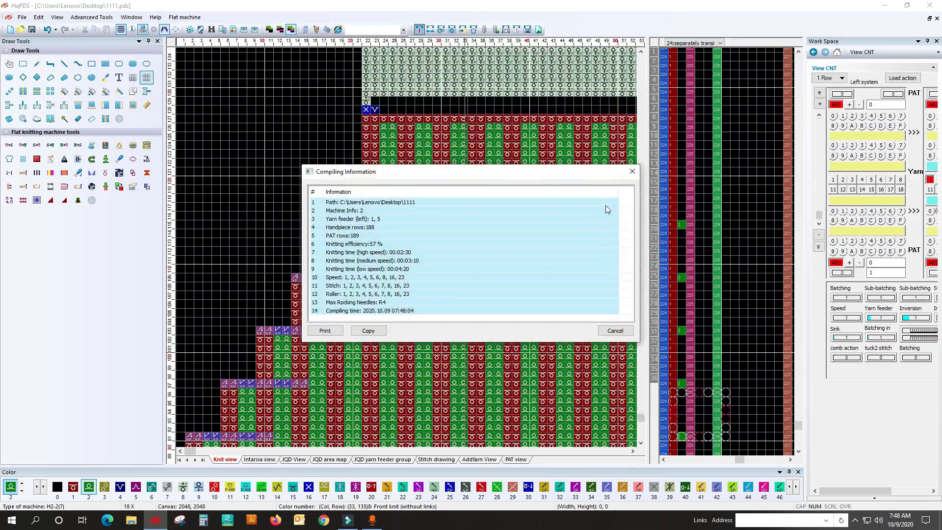
{"action": "left_click", "coordinate": [637, 172]}
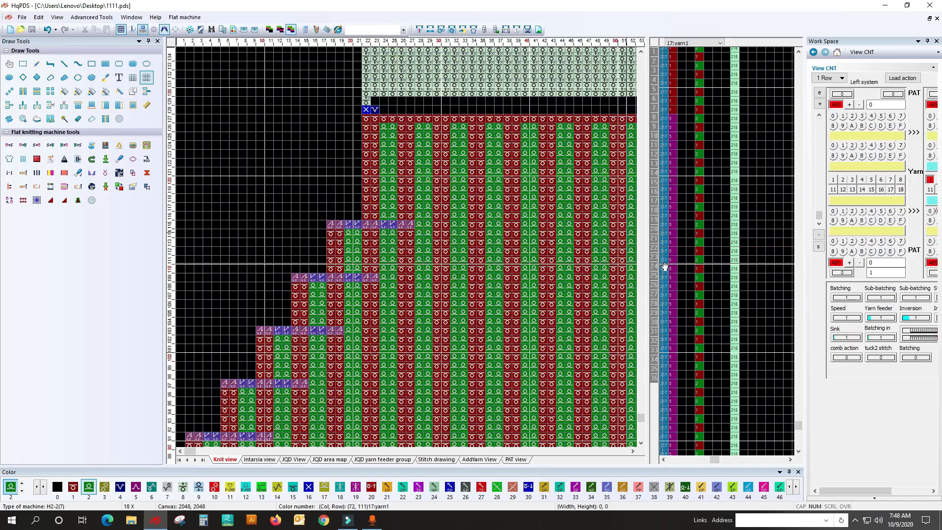
Expand the pattern into individual knitting and transfer rows and inspect the decrease transfers on both edges
{"action": "scroll", "coordinate": [614, 306], "scroll_direction": "down", "scroll_amount": 7}
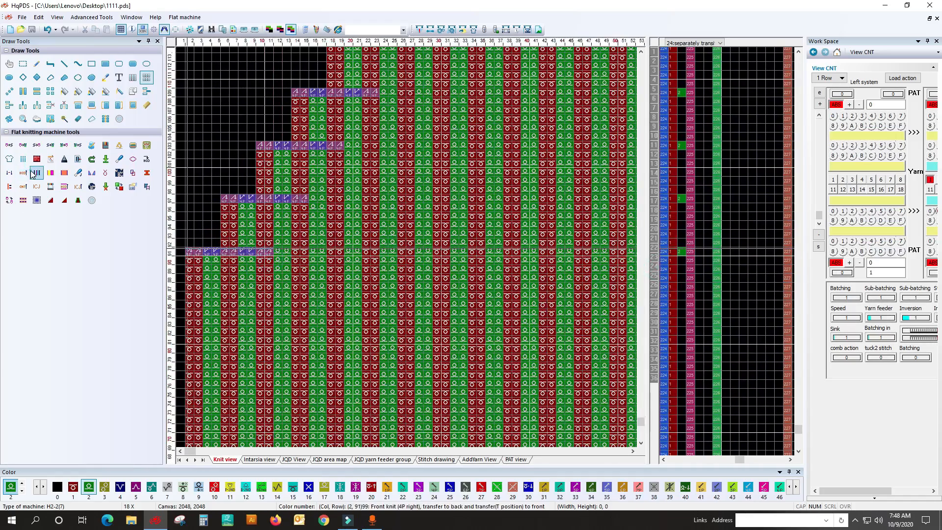
{"action": "left_click", "coordinate": [22, 175]}
{"action": "scroll", "coordinate": [493, 227], "scroll_direction": "down", "scroll_amount": 2}
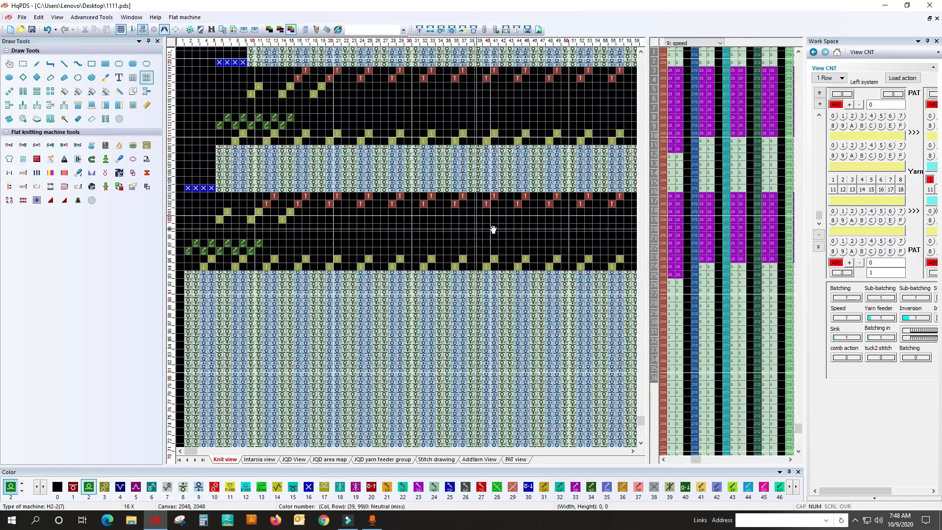
{"action": "scroll", "coordinate": [412, 251], "scroll_direction": "down", "scroll_amount": 4}
{"action": "scroll", "coordinate": [451, 252], "scroll_direction": "up", "scroll_amount": 3}
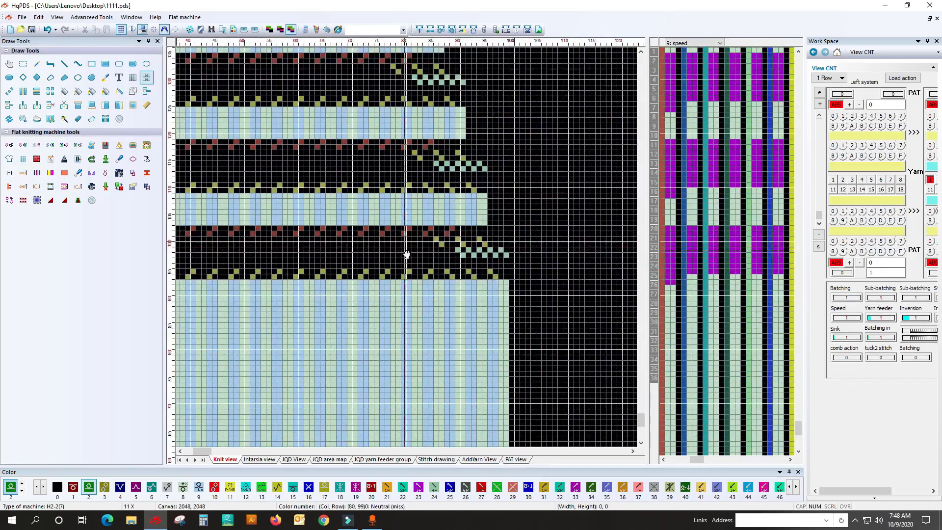
{"action": "left_click", "coordinate": [146, 79]}
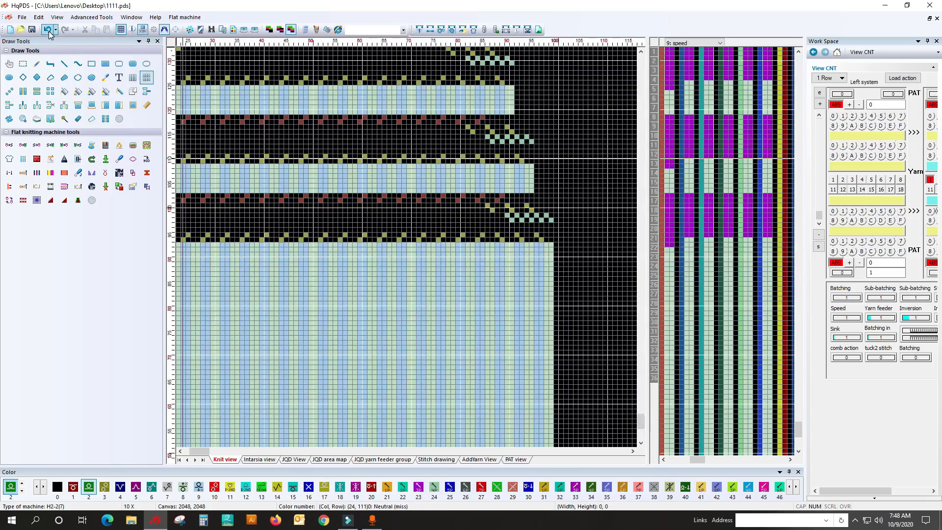
Undo the expansion, recompile the compact pattern, and close the compiling report
{"action": "left_click", "coordinate": [48, 30]}
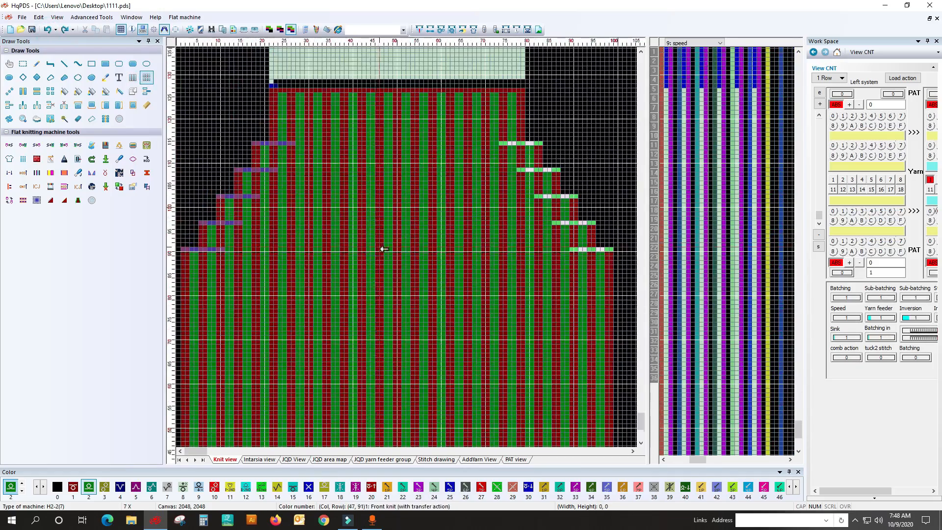
{"action": "left_click", "coordinate": [417, 30]}
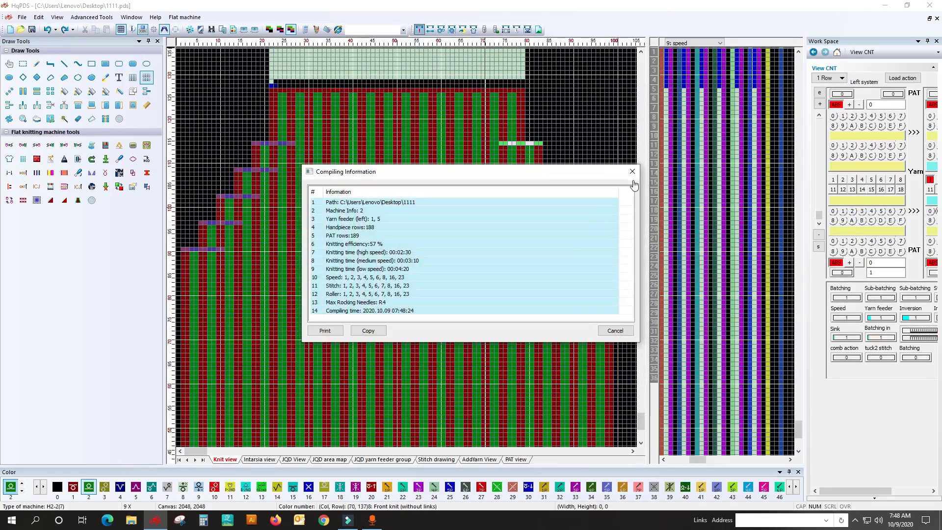
{"action": "left_click", "coordinate": [632, 171]}
Examine the finished 2x2 rib pattern in the knit view, covering the stepped transfer decreases on both edges
{"action": "left_click", "coordinate": [452, 265]}
{"action": "scroll", "coordinate": [317, 238], "scroll_direction": "up", "scroll_amount": 1}
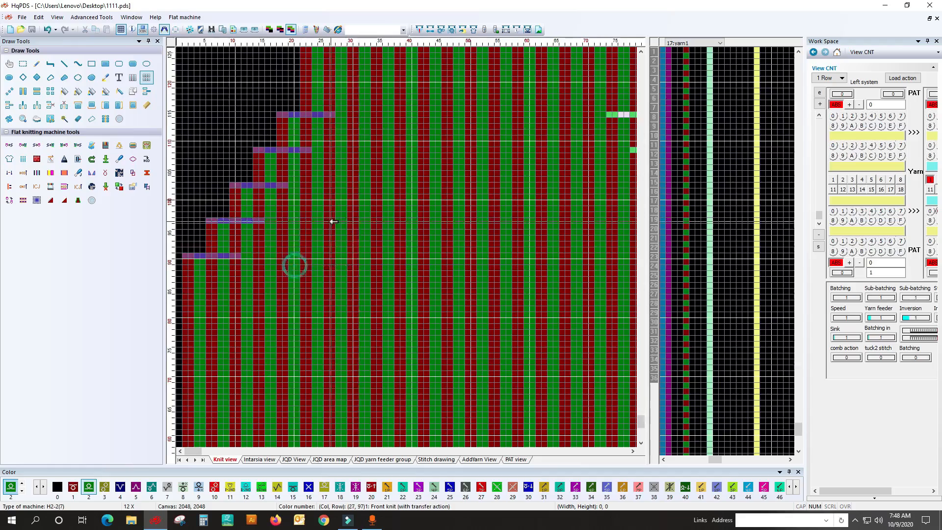
{"action": "scroll", "coordinate": [330, 221], "scroll_direction": "up", "scroll_amount": 2}
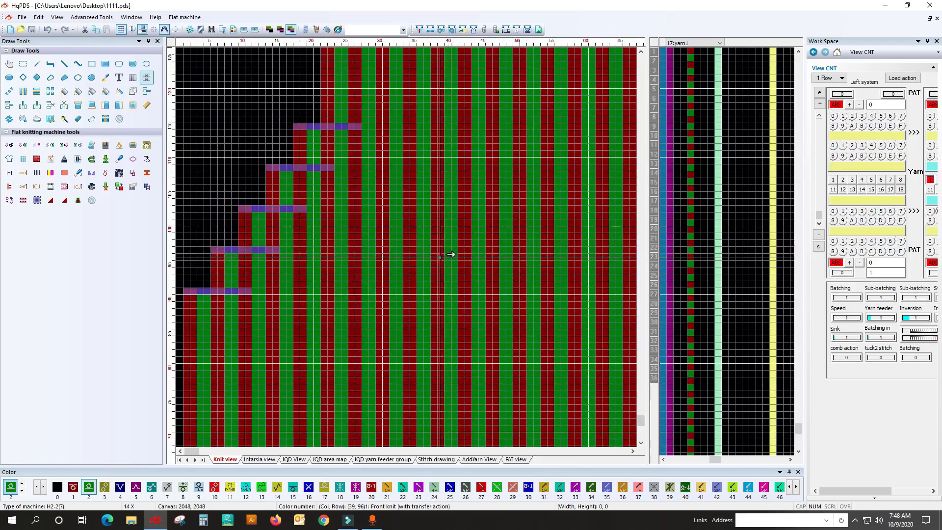
{"action": "scroll", "coordinate": [408, 246], "scroll_direction": "down", "scroll_amount": 1}
{"action": "scroll", "coordinate": [390, 255], "scroll_direction": "down", "scroll_amount": 1}
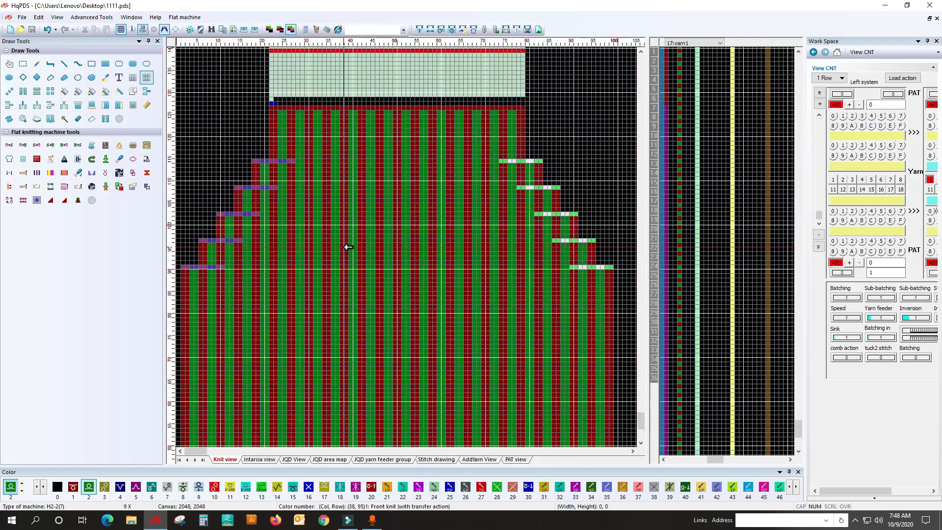
{"action": "scroll", "coordinate": [344, 247], "scroll_direction": "up", "scroll_amount": 1}
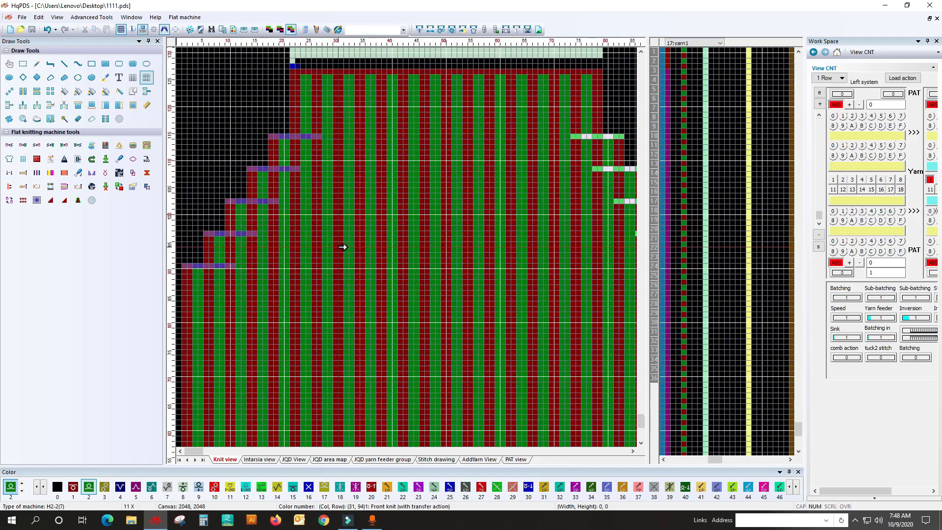
{"action": "scroll", "coordinate": [441, 278], "scroll_direction": "down", "scroll_amount": 1}
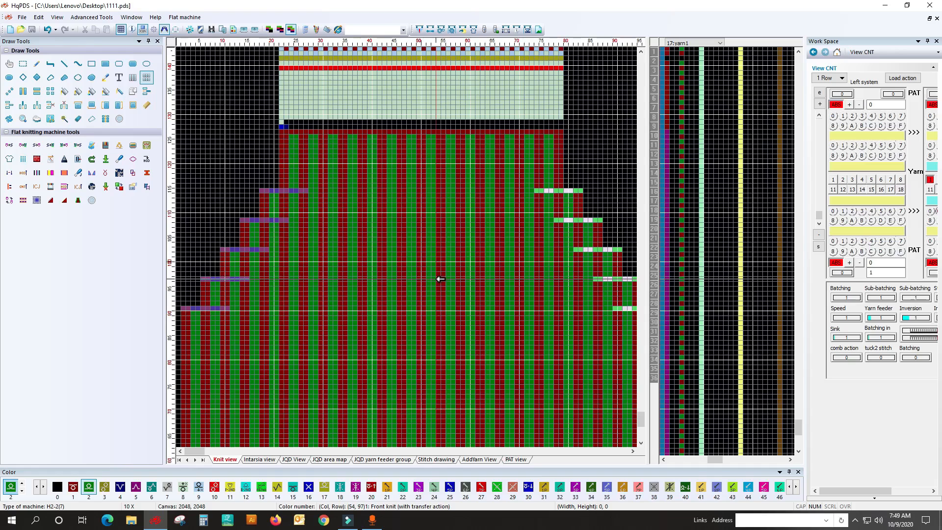
{"action": "scroll", "coordinate": [364, 337], "scroll_direction": "up", "scroll_amount": 1}
{"action": "left_click_drag", "start_coordinate": [400, 255], "coordinate": [459, 201]}
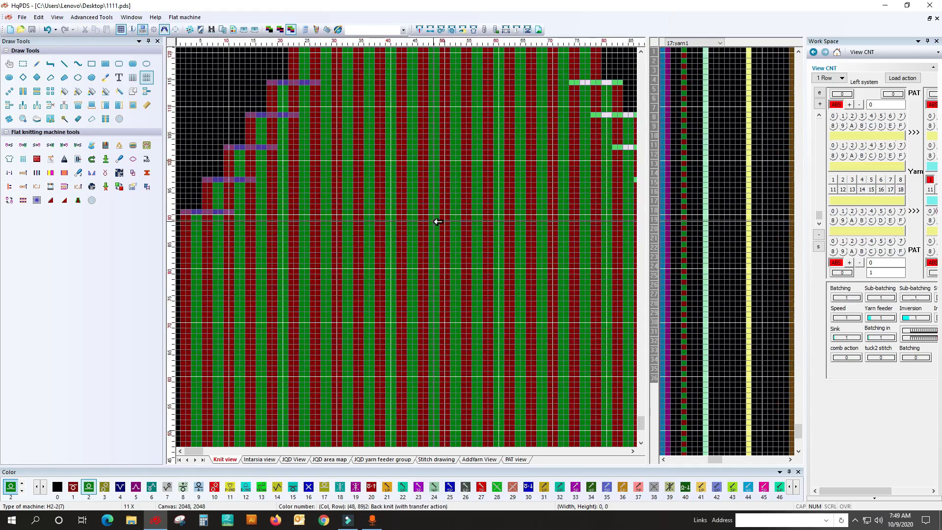
{"action": "scroll", "coordinate": [435, 234], "scroll_direction": "up", "scroll_amount": 5}
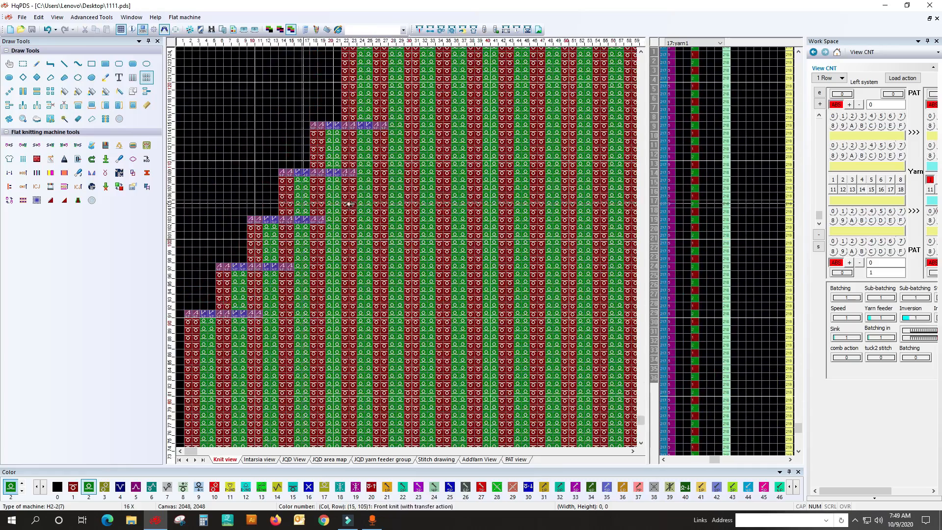
{"action": "scroll", "coordinate": [406, 210], "scroll_direction": "down", "scroll_amount": 3}
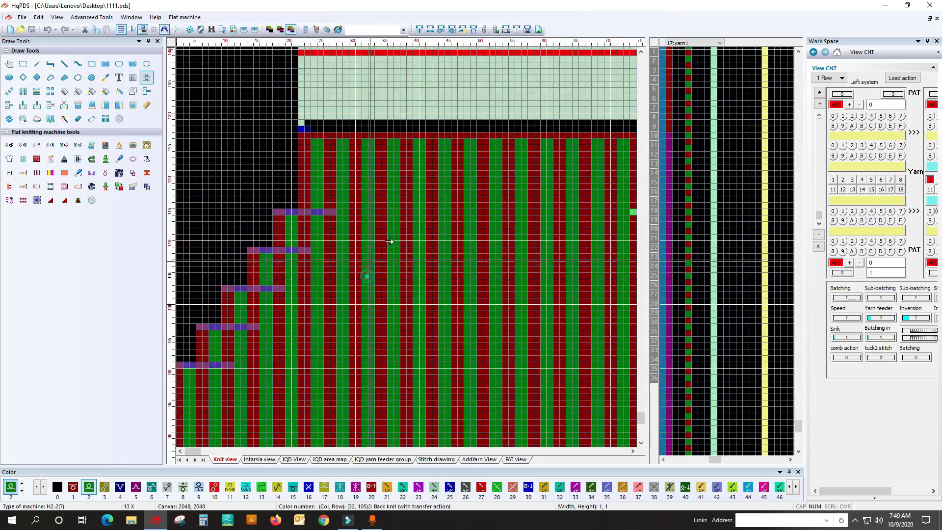
{"action": "scroll", "coordinate": [390, 241], "scroll_direction": "up", "scroll_amount": 4}
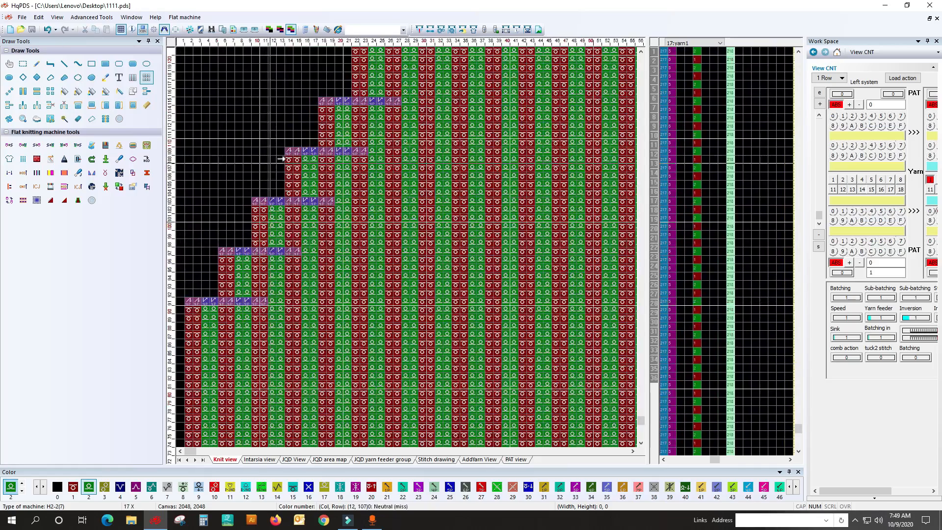
{"action": "scroll", "coordinate": [411, 247], "scroll_direction": "down", "scroll_amount": 4}
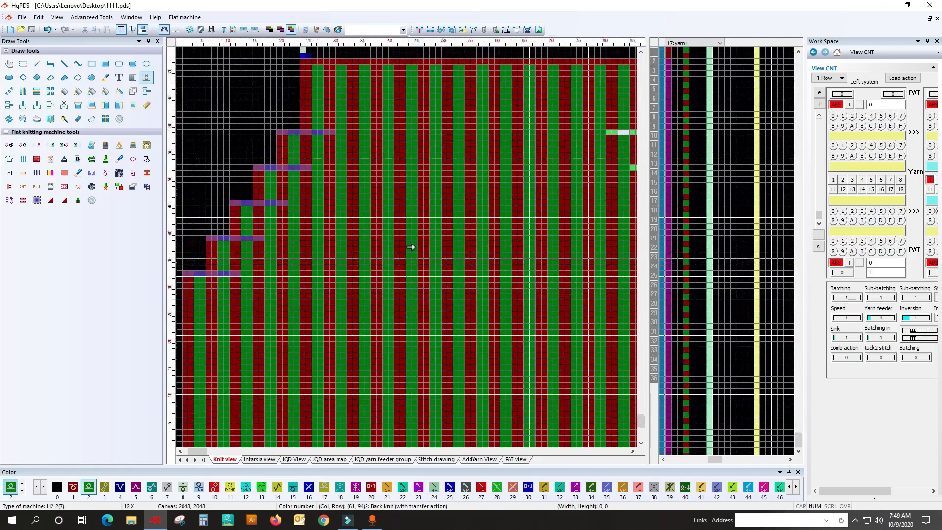
{"action": "scroll", "coordinate": [411, 247], "scroll_direction": "down", "scroll_amount": 3}
{"action": "scroll", "coordinate": [410, 247], "scroll_direction": "up", "scroll_amount": 2}
{"action": "left_click", "coordinate": [153, 78]}
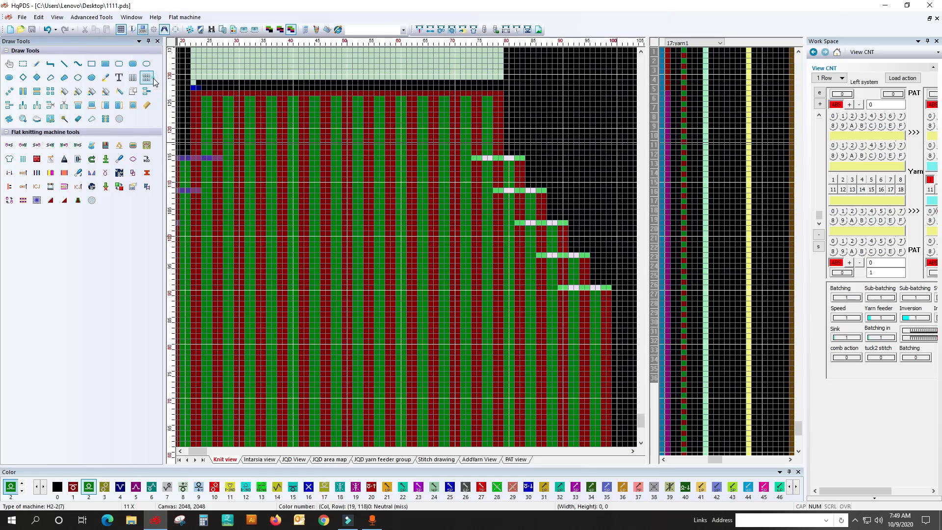
{"action": "scroll", "coordinate": [370, 231], "scroll_direction": "down", "scroll_amount": 2}
{"action": "scroll", "coordinate": [381, 253], "scroll_direction": "up", "scroll_amount": 2}
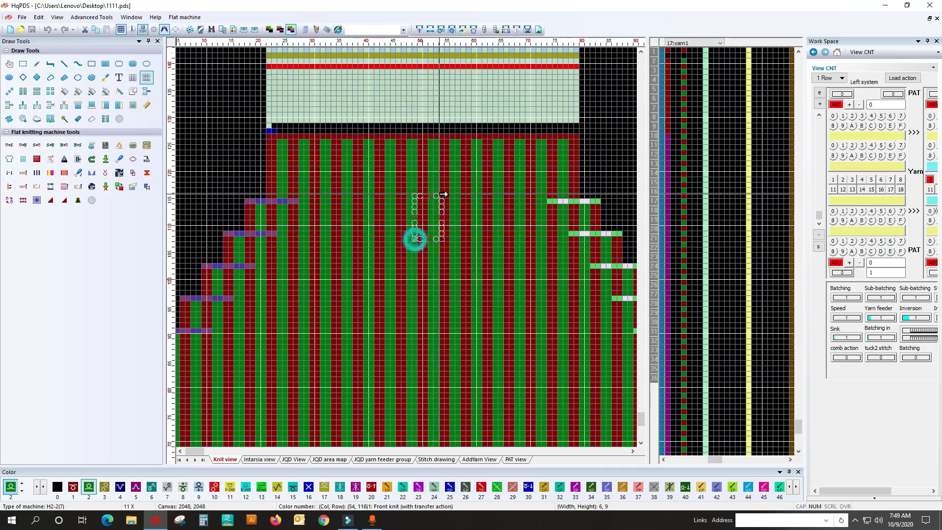
{"action": "scroll", "coordinate": [414, 238], "scroll_direction": "down", "scroll_amount": 2}
{"action": "left_click_drag", "start_coordinate": [345, 322], "coordinate": [391, 300]}
{"action": "scroll", "coordinate": [299, 248], "scroll_direction": "up", "scroll_amount": 1}
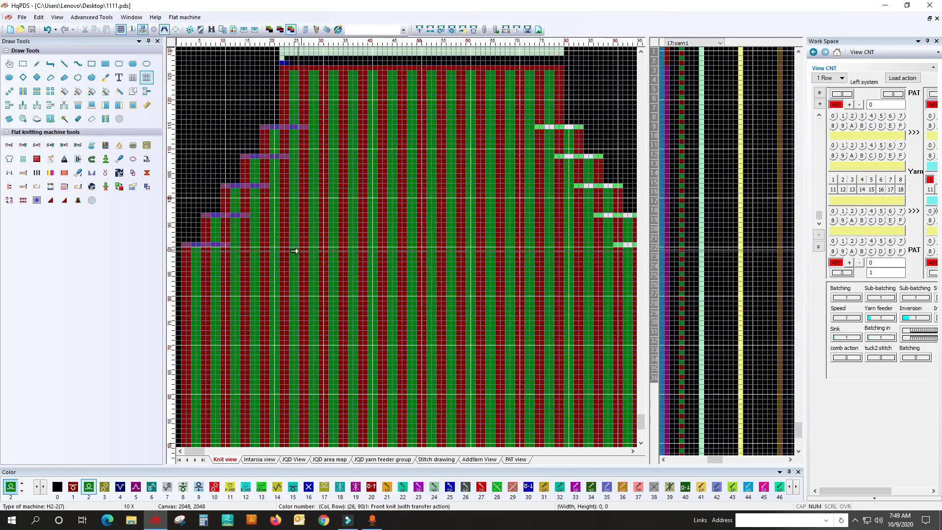
{"action": "scroll", "coordinate": [305, 246], "scroll_direction": "up", "scroll_amount": 1}
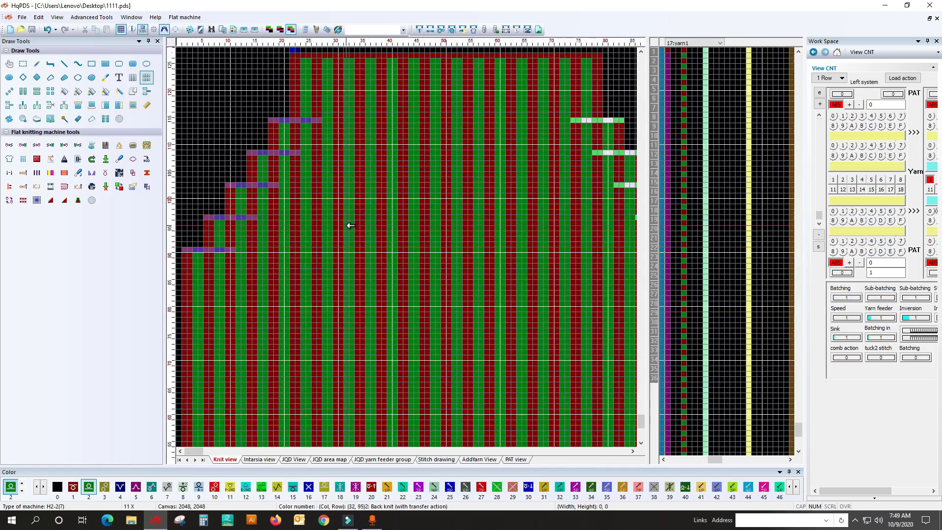